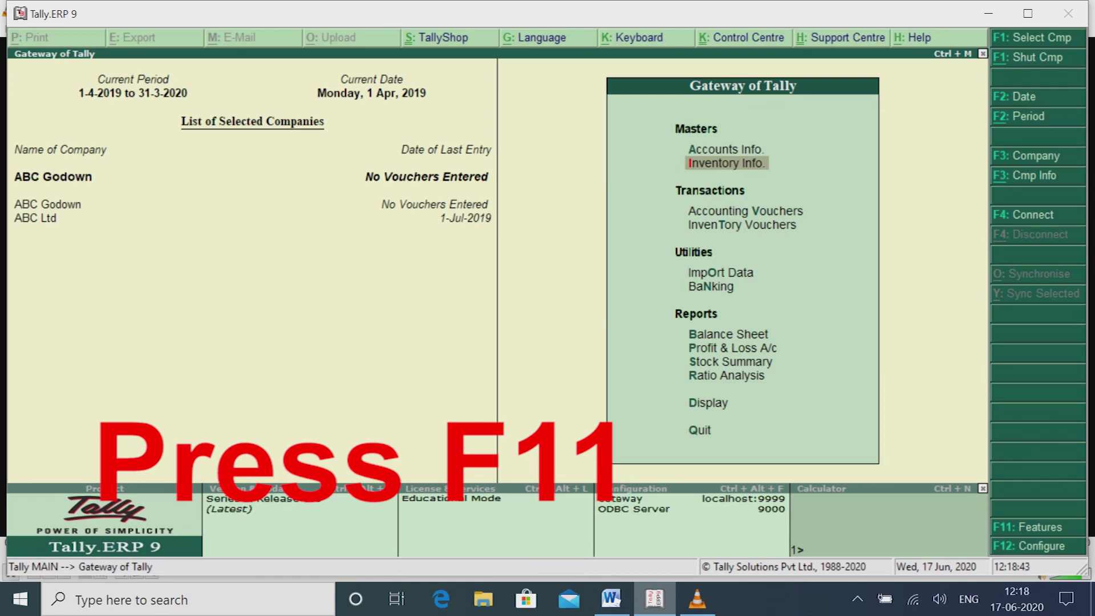
Step: Check the inventory features of ABC Godown for multiple godowns and stock categories, and accept the settings
key("F11")
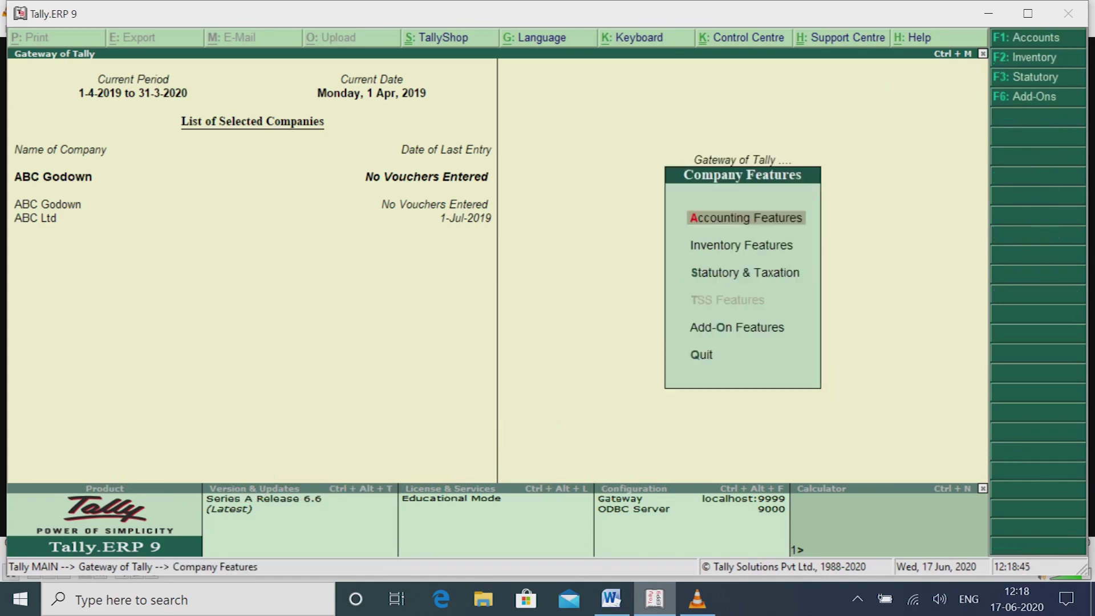
key("Down")
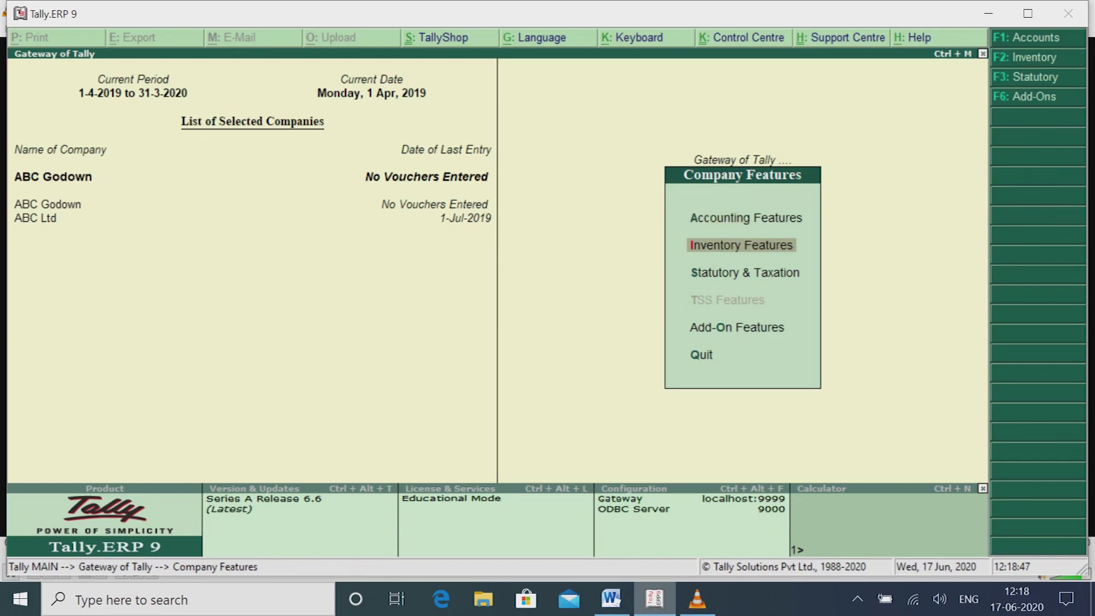
key("Return")
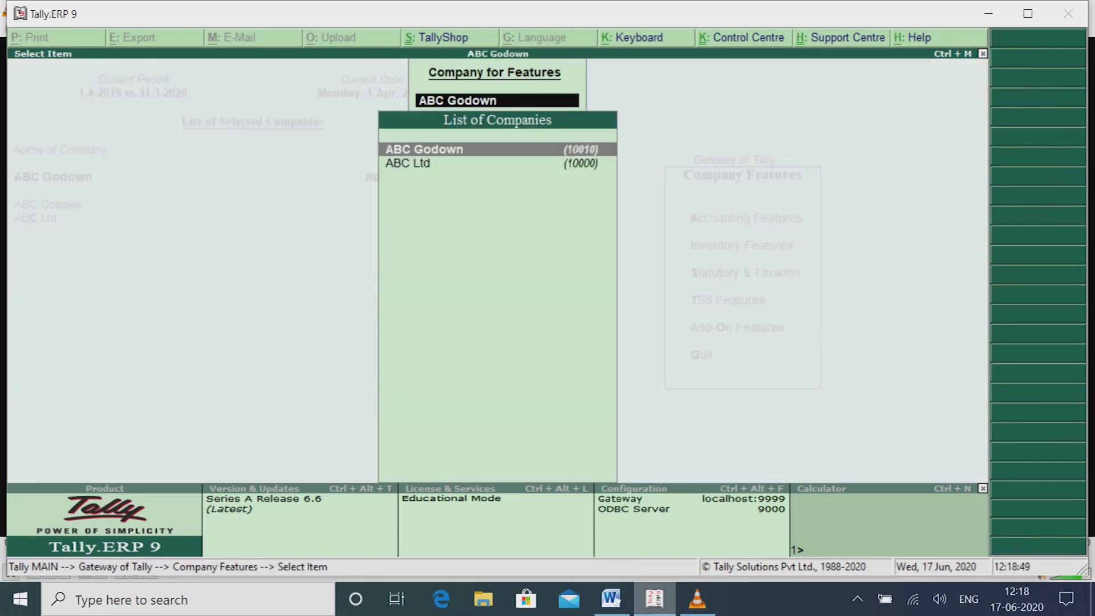
key("Return")
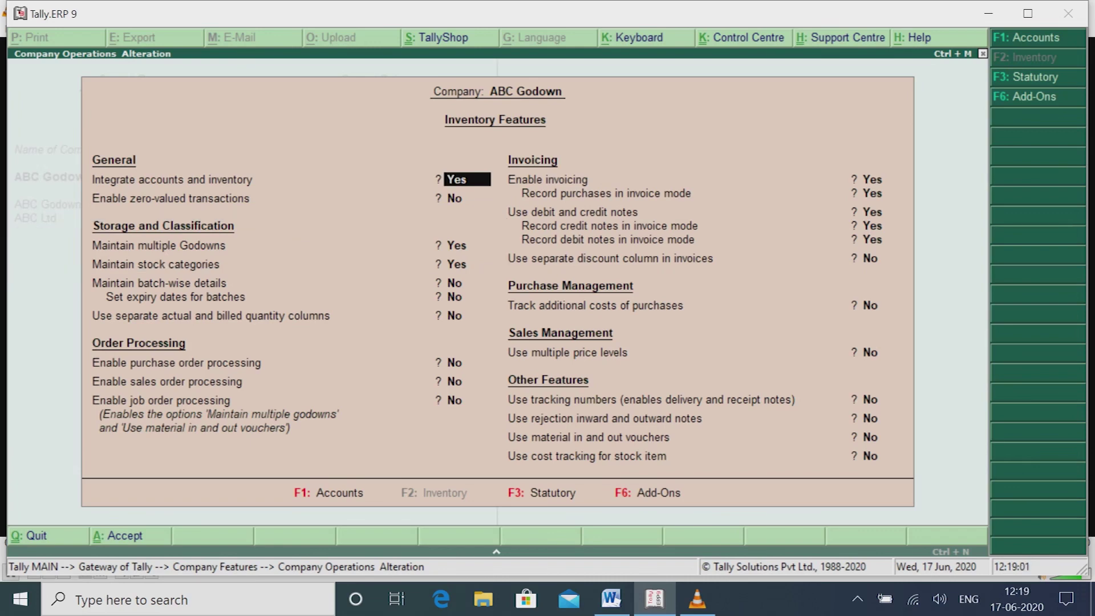
key("ctrl+a")
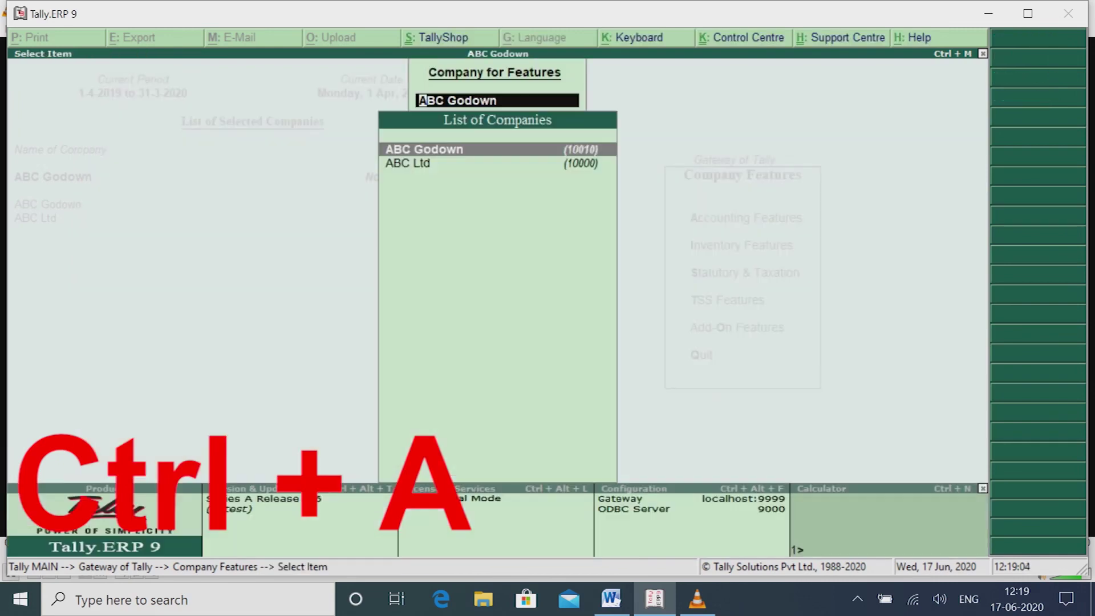
key("Escape")
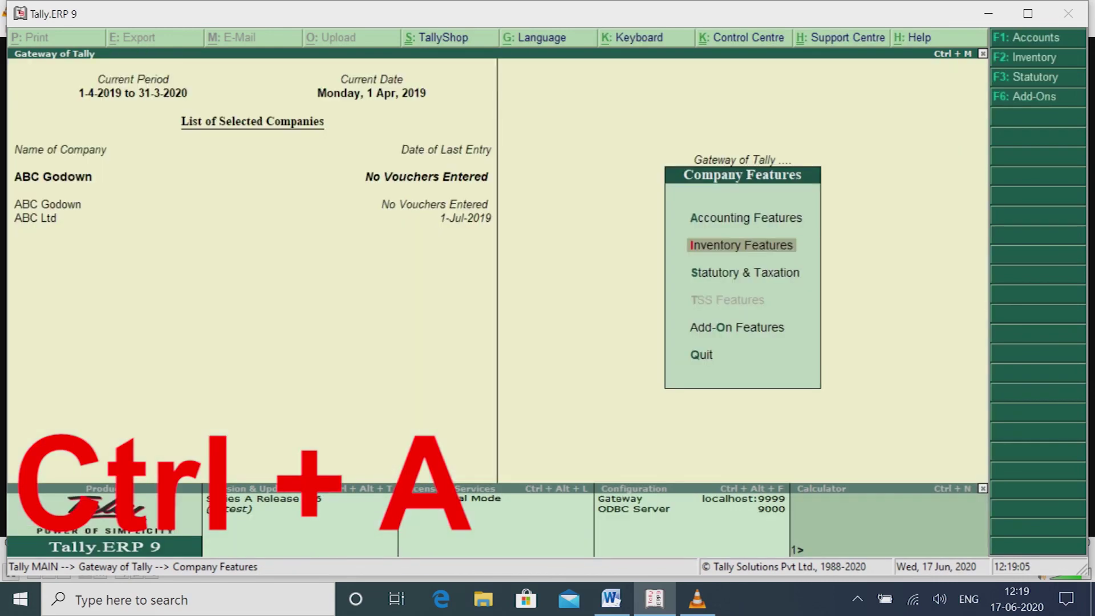
key("Escape")
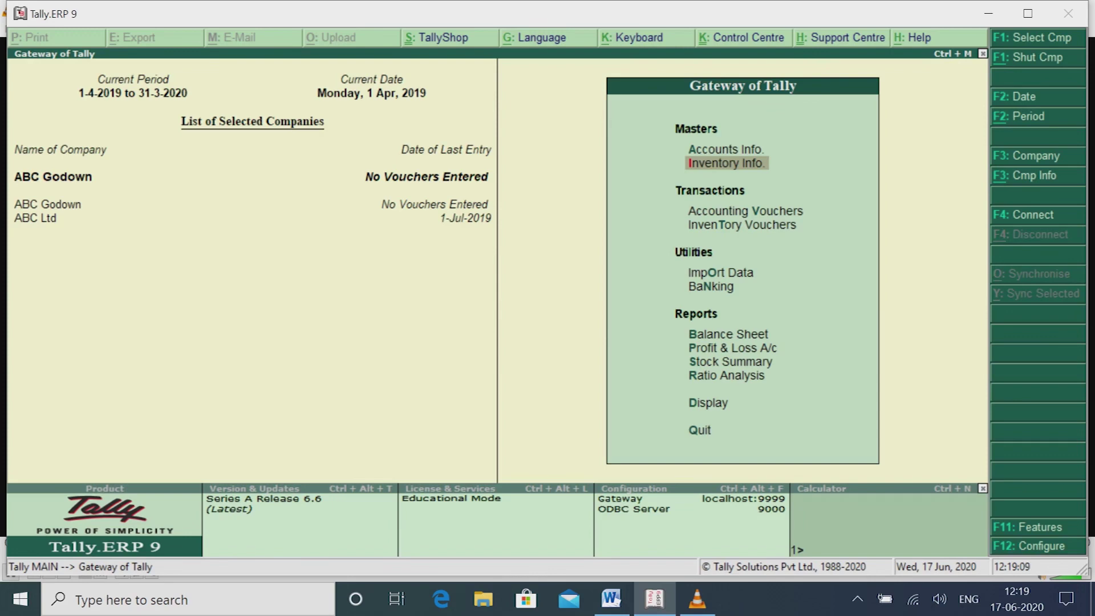
Step: Create a simple unit of measure with the symbol pcs and 0 decimal places, without a formal name
key("Return")
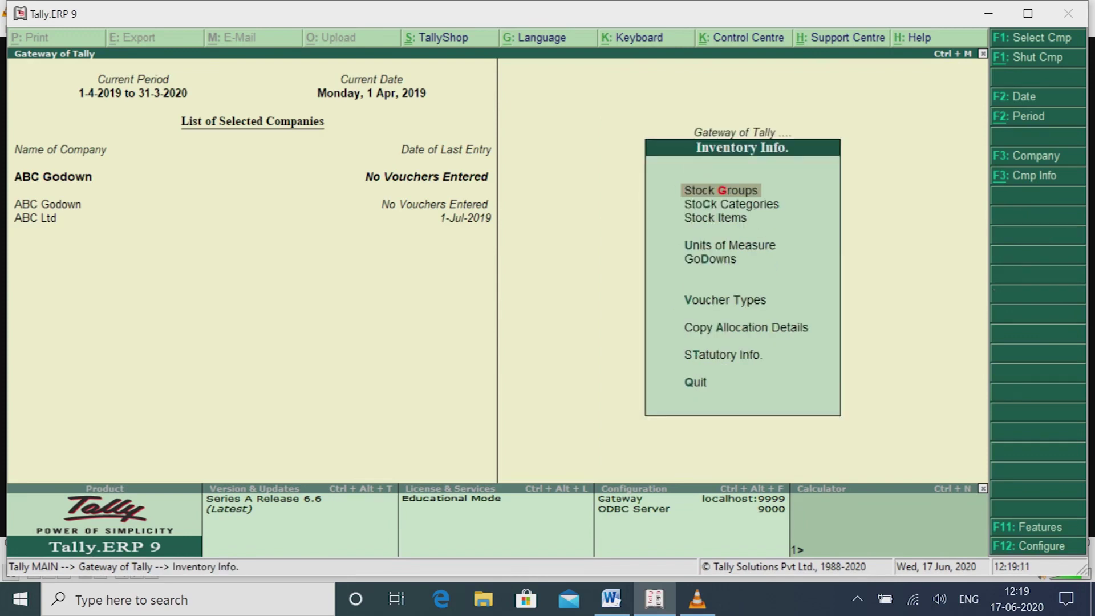
key("Down")
key("Down")
key("Down")
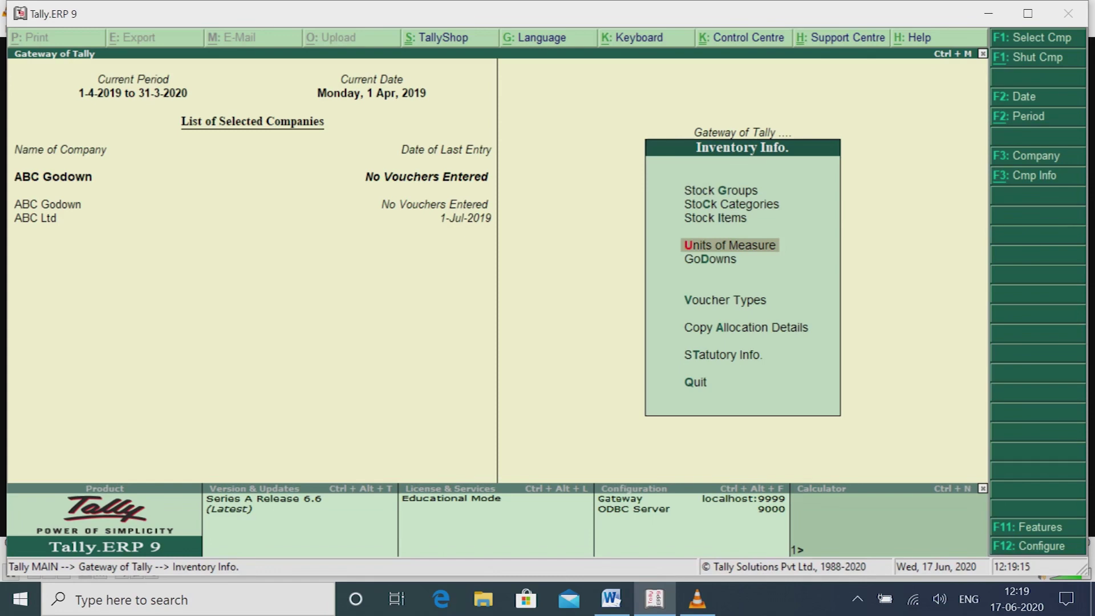
key("Return")
key("Return")
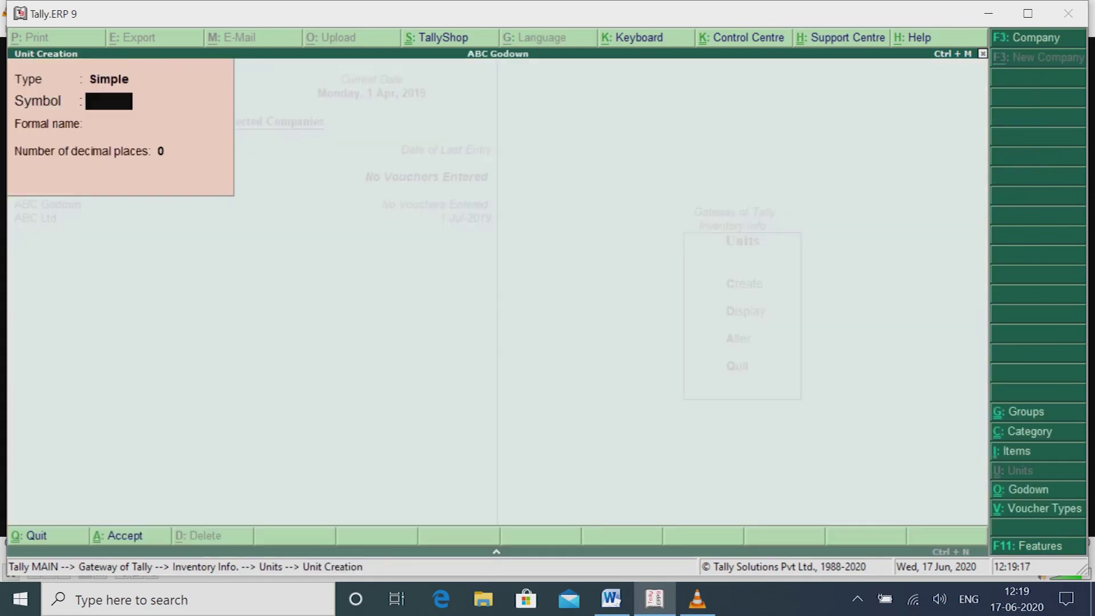
type("pcs")
key("Return")
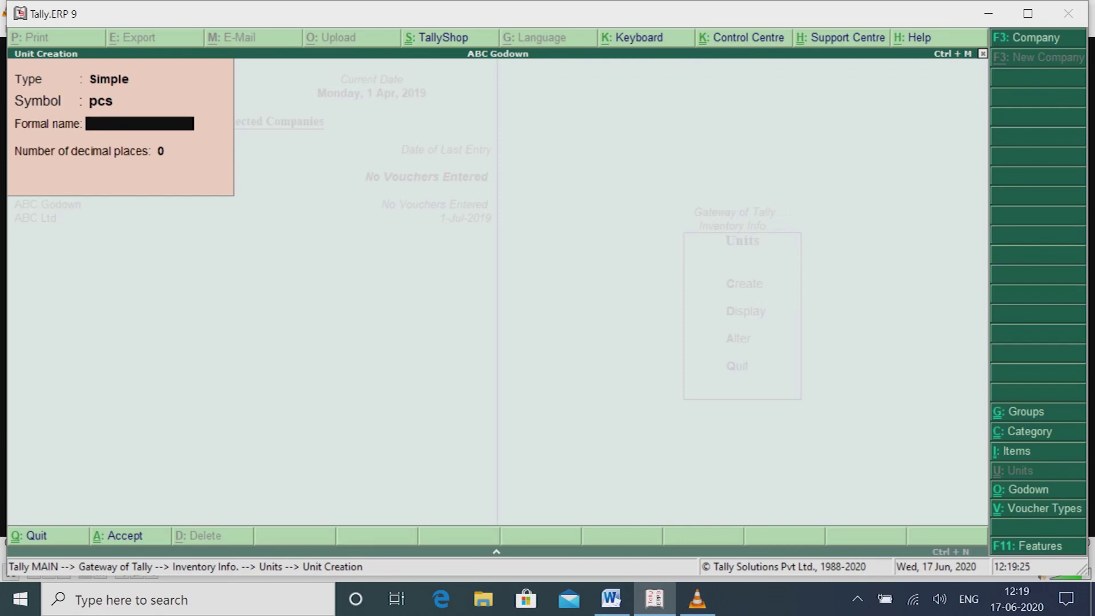
key("Return")
key("Return")
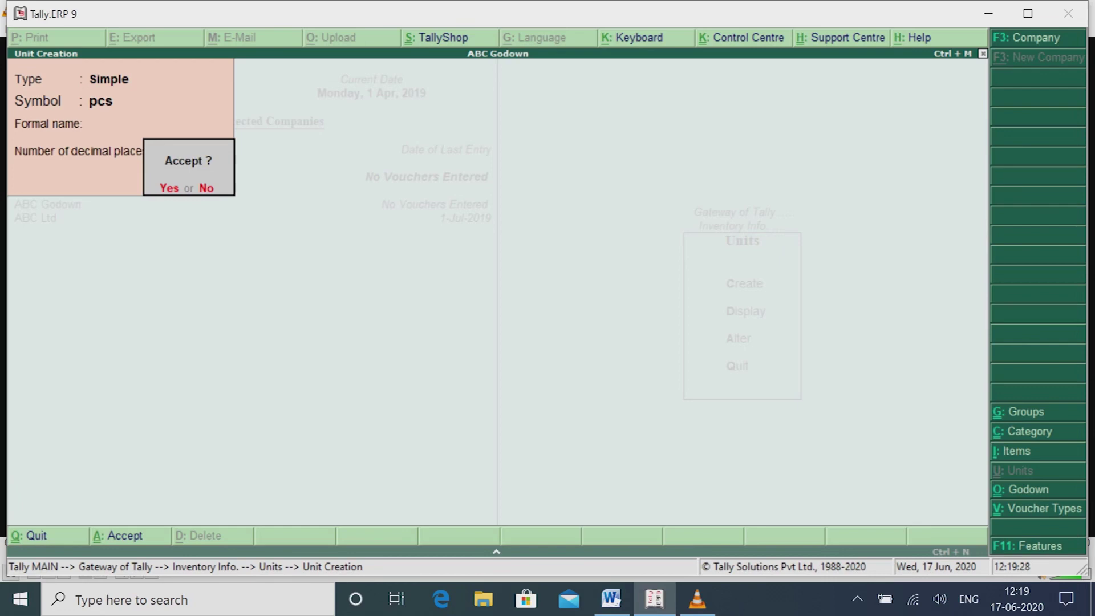
key("Return")
key("Escape")
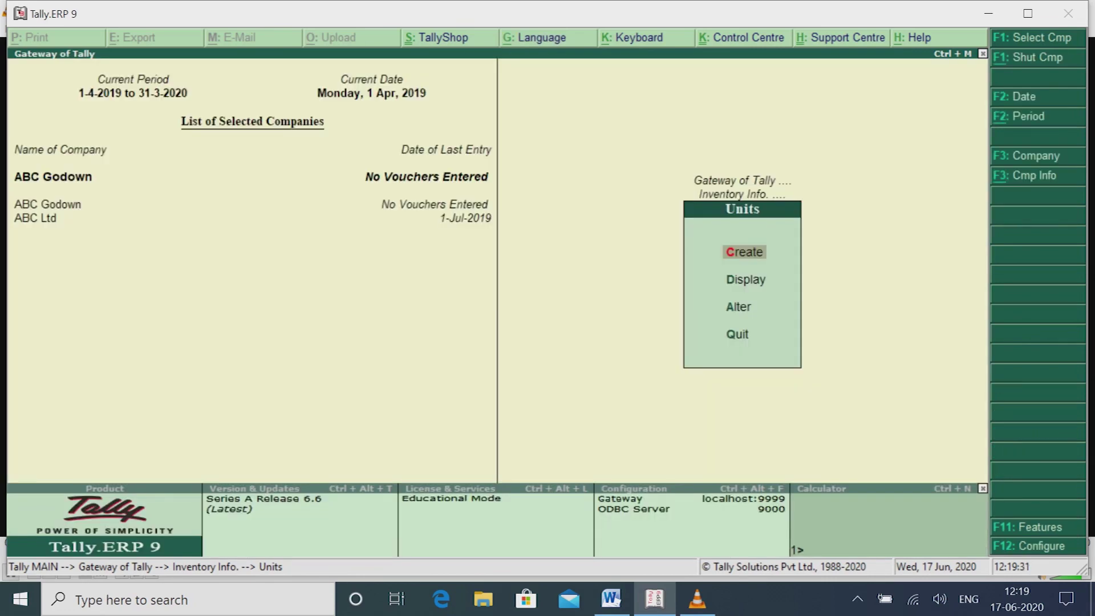
key("Escape")
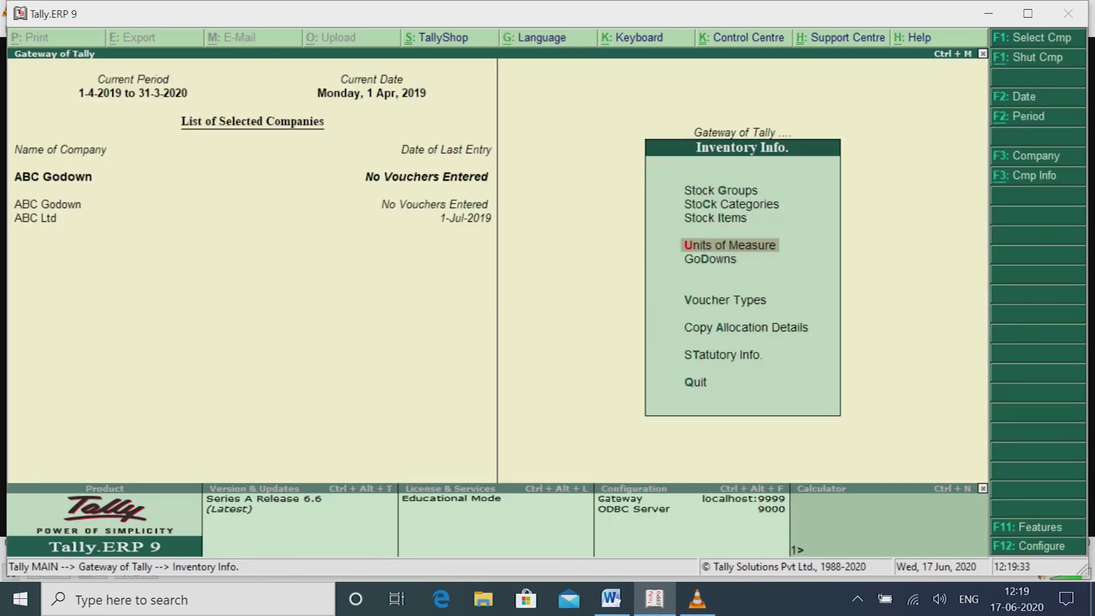
Step: Create a single godown named Delhi Godown under Primary, with both third-party stock options set to No
key("Down")
key("Return")
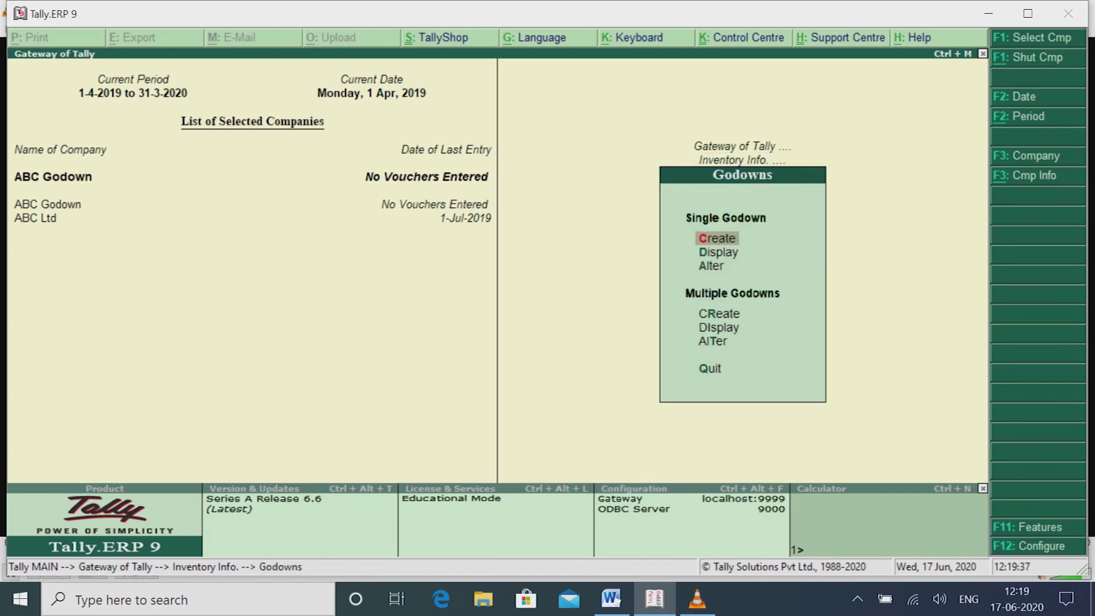
key("Return")
type("Delh")
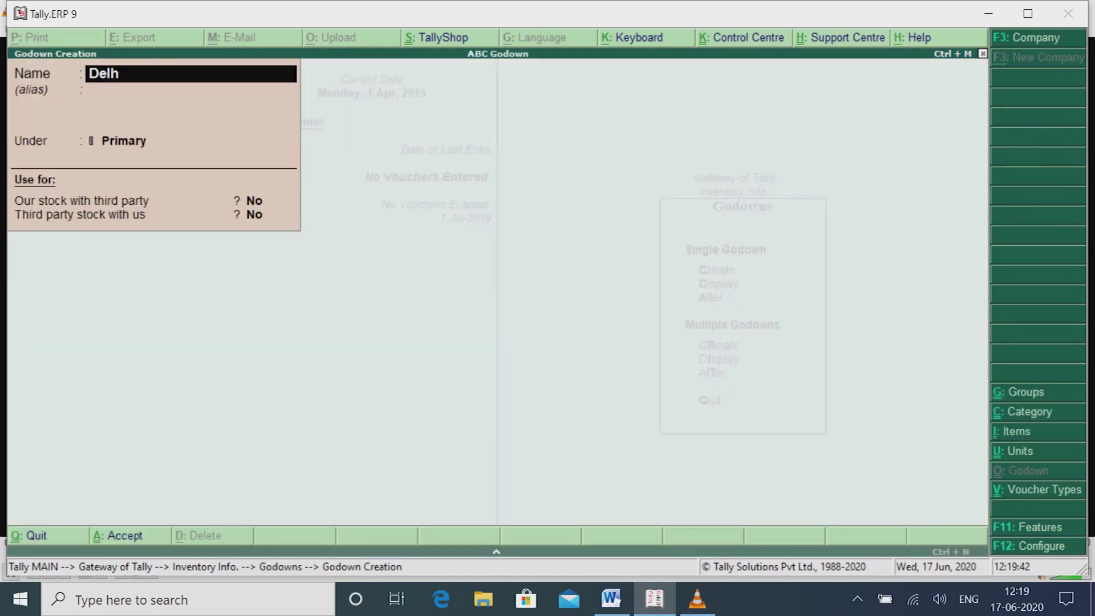
type("i Godown")
key("Return")
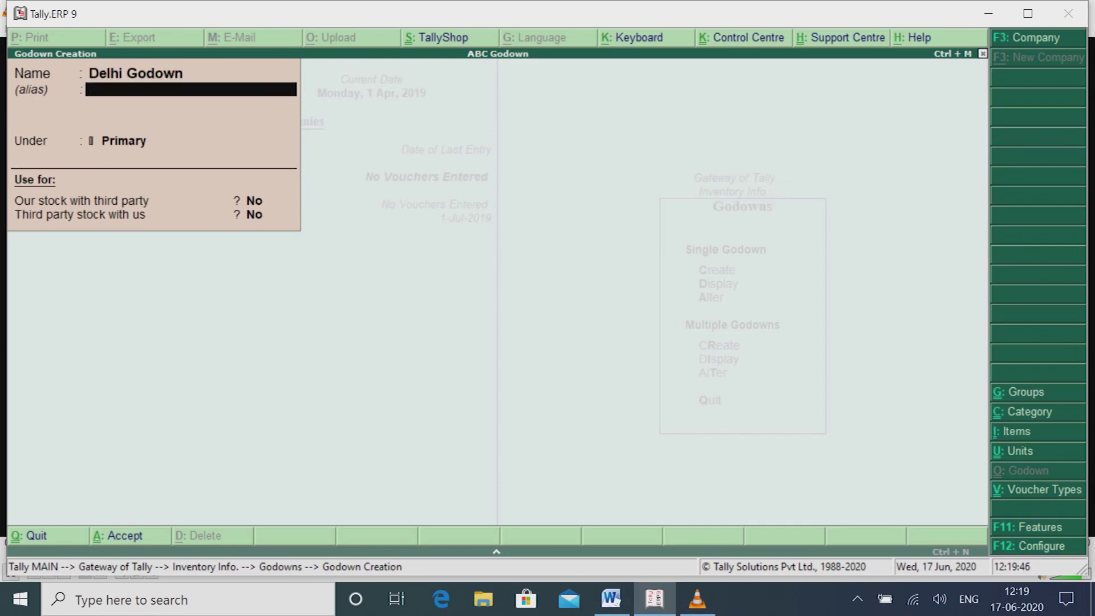
key("Return")
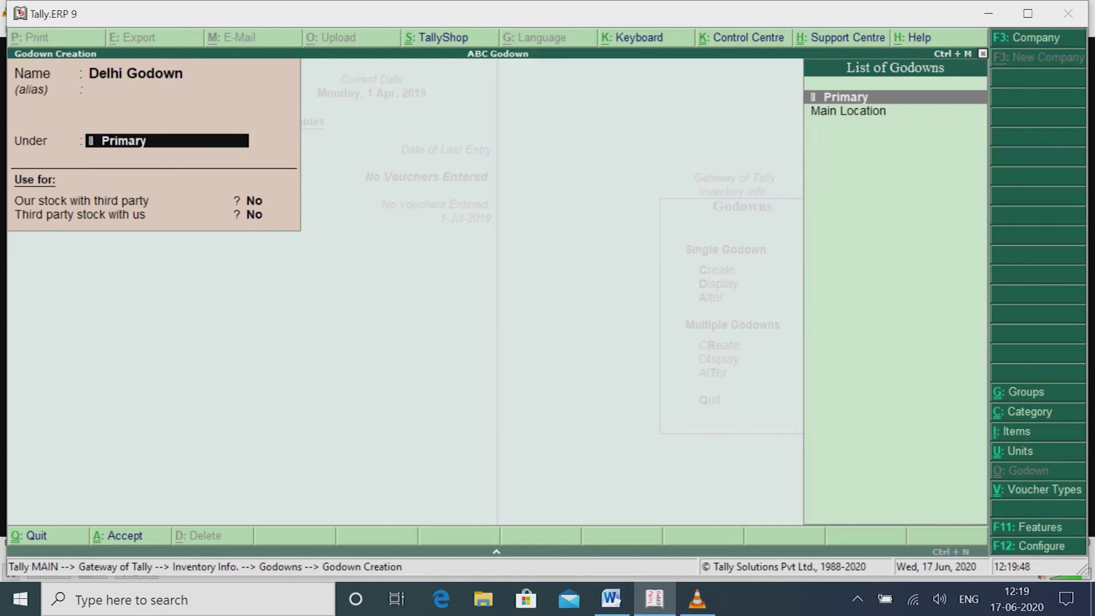
key("Return")
key("Return")
key("Return")
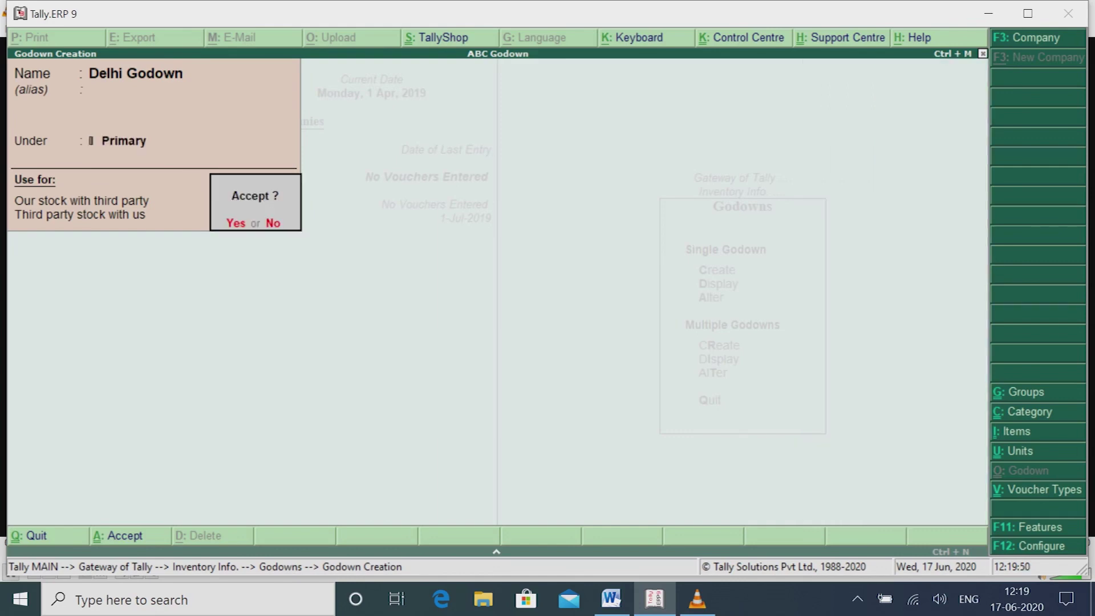
key("Return")
Step: Create a second godown named UP Godown under Primary, with both third-party stock options set to No, and leave godown creation
type("UP God")
key("BackSpace")
key("BackSpace")
key("BackSpace")
key("BackSpace")
type("God")
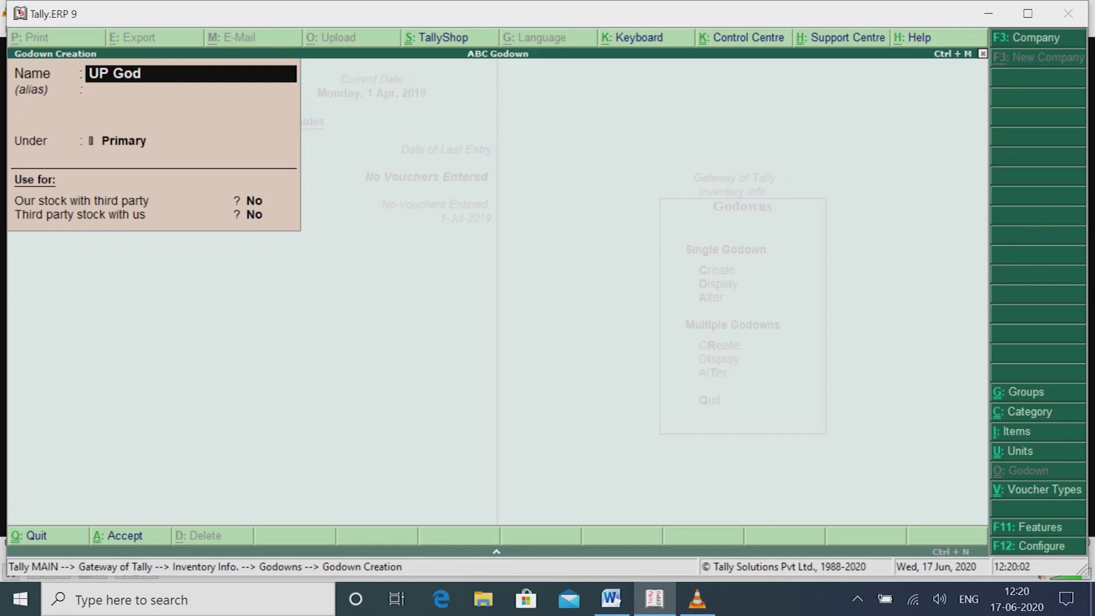
type("own")
key("Return")
key("Return")
key("Return")
key("Return")
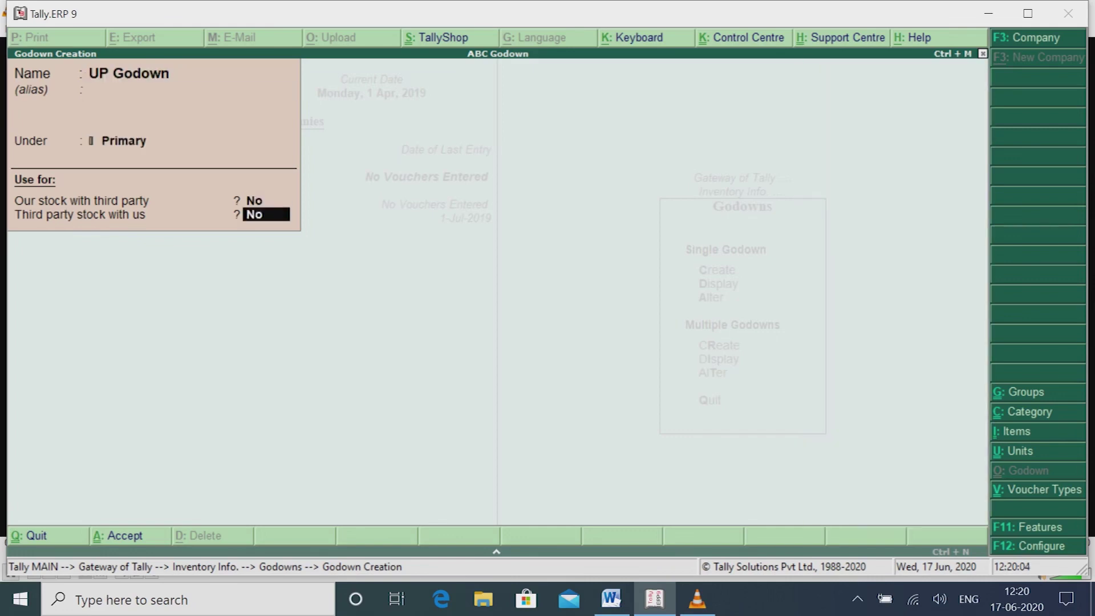
key("Return")
key("Return")
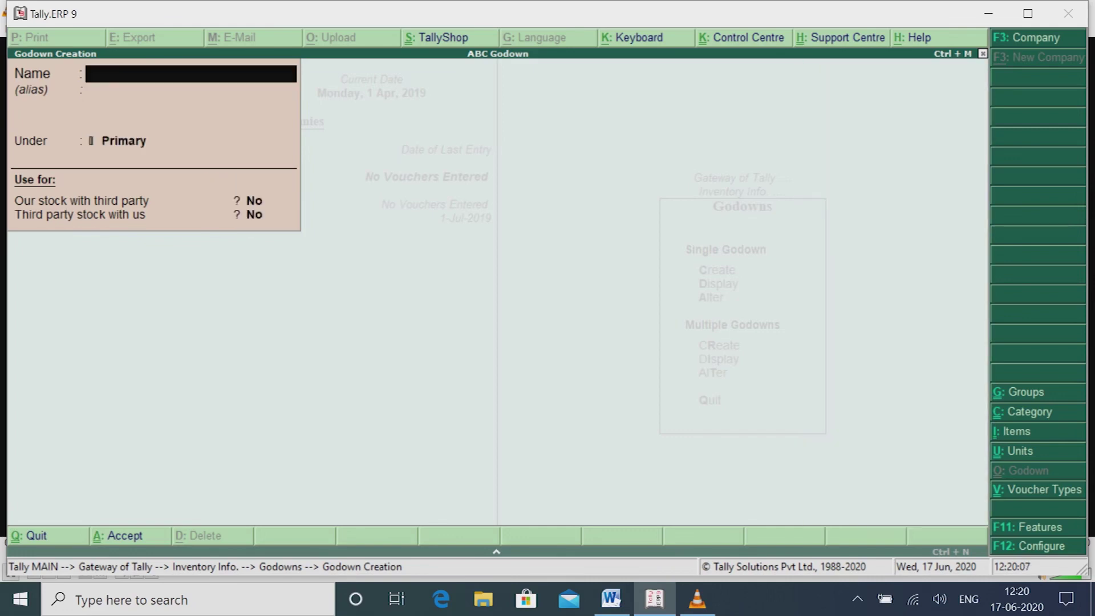
key("Escape")
key("Return")
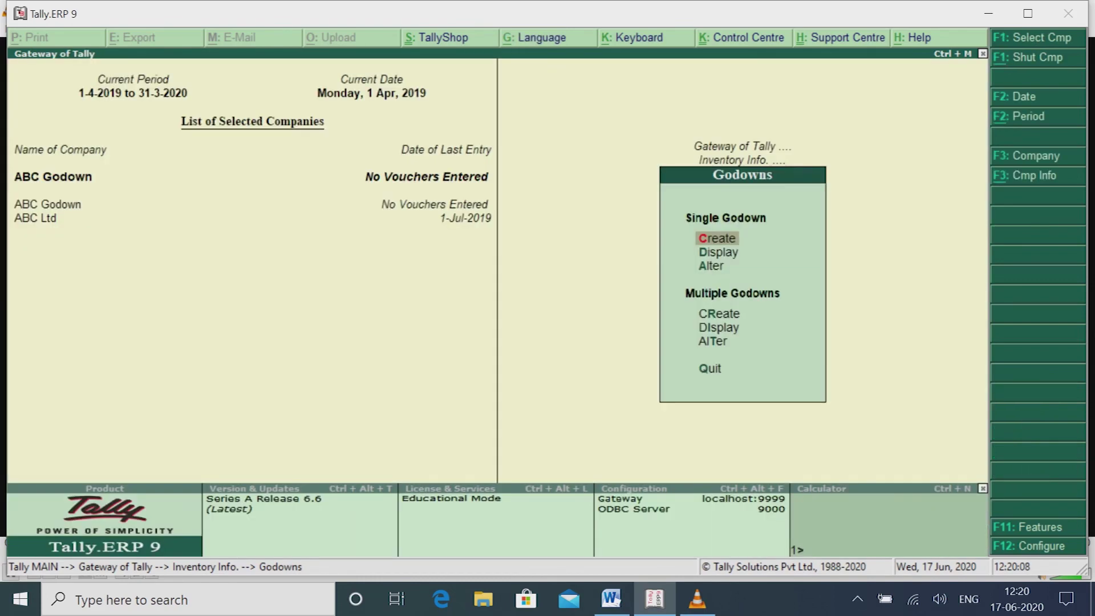
key("Escape")
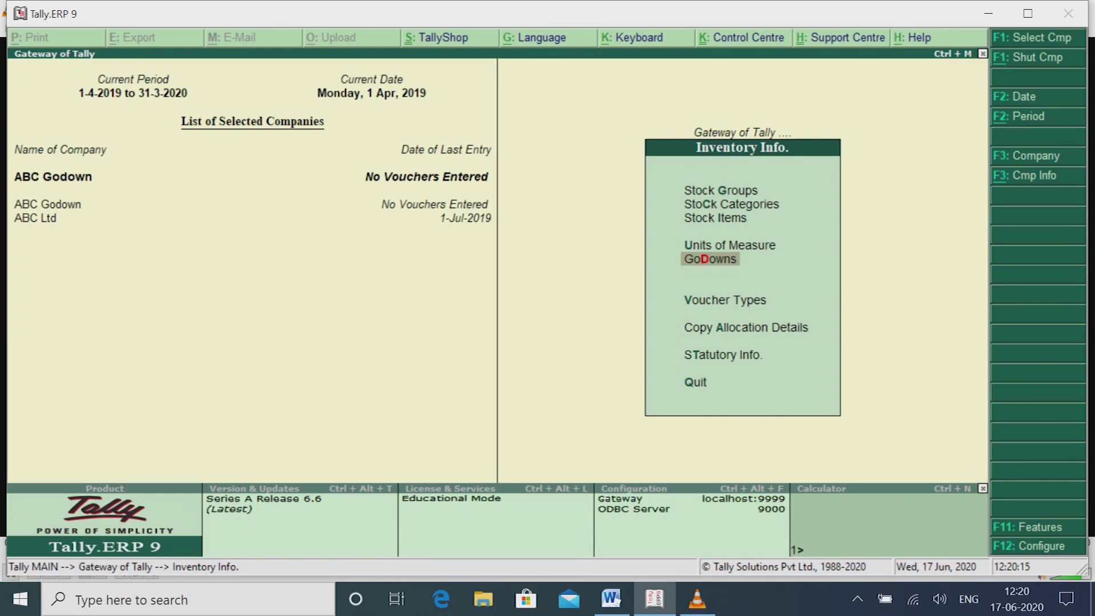
Step: Create a single stock group named Electronics Item under Primary, with item quantities added and TDS and TCS details set to No
key("Up")
key("Up")
key("Up")
key("Up")
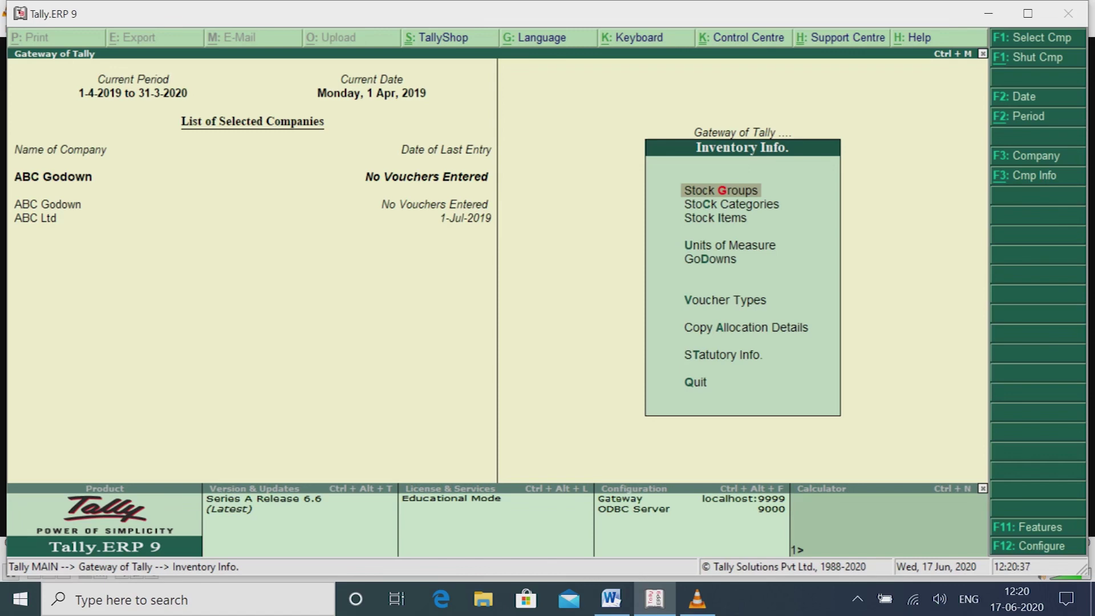
key("Return")
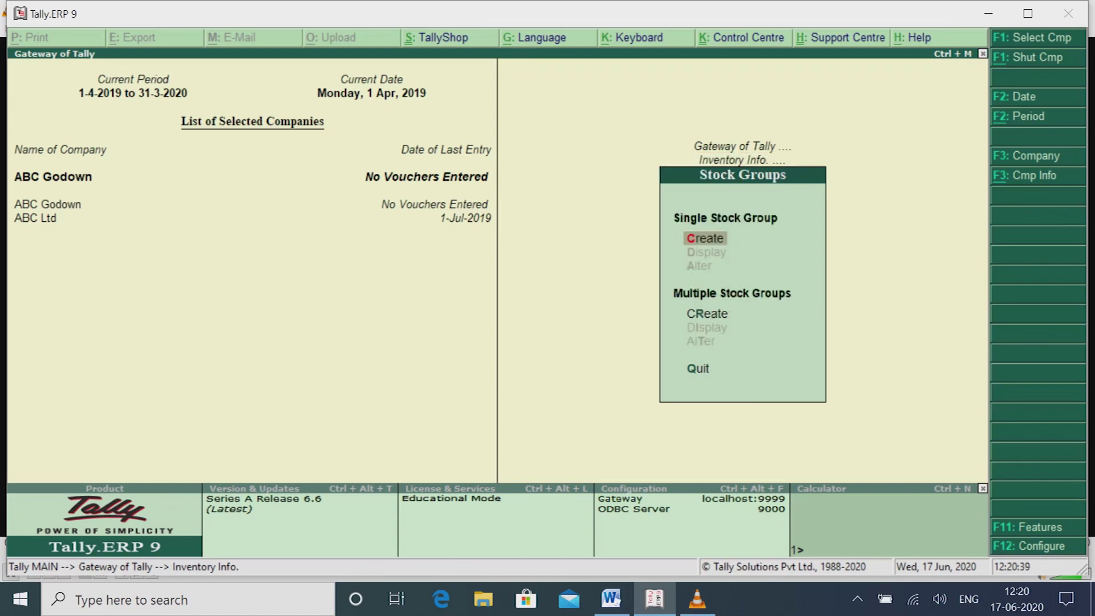
key("Return")
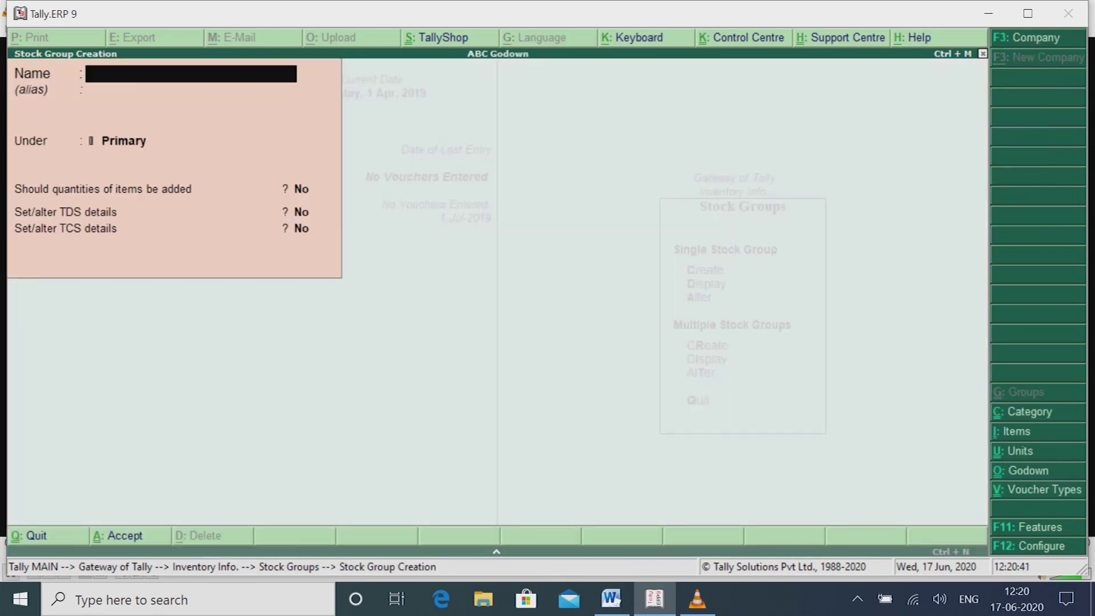
type("Electronics")
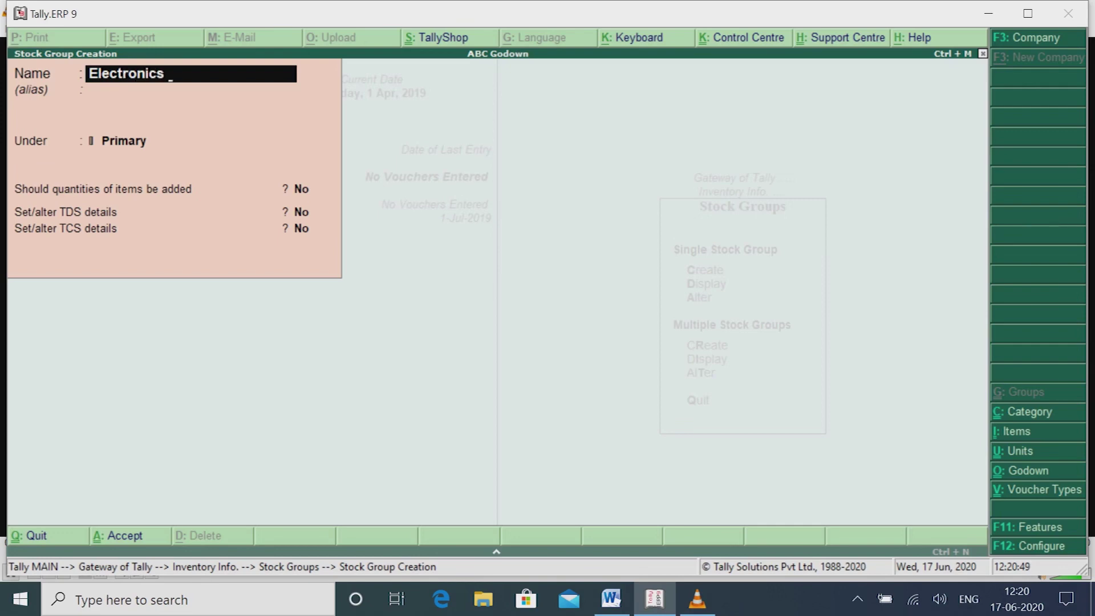
type(" Item")
key("Return")
key("Return")
key("Return")
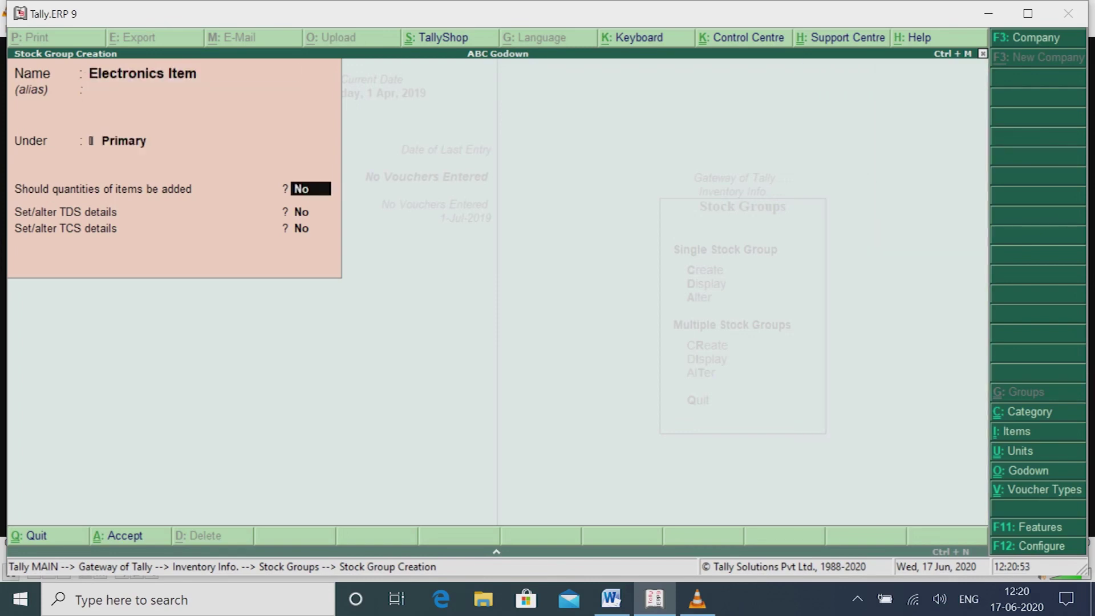
type("y")
key("Return")
key("Return")
key("Return")
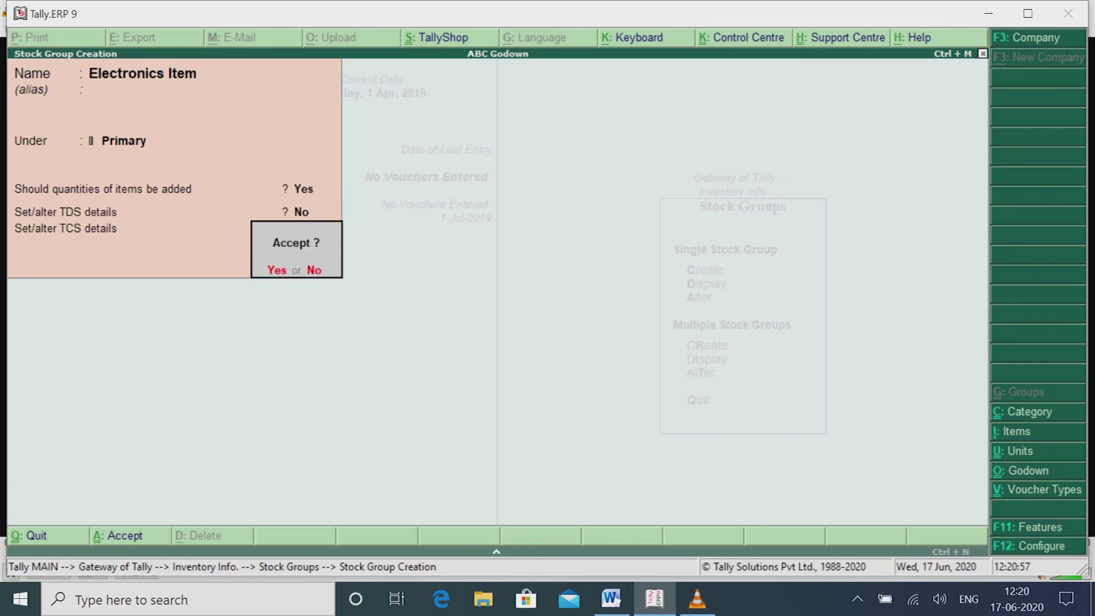
key("Return")
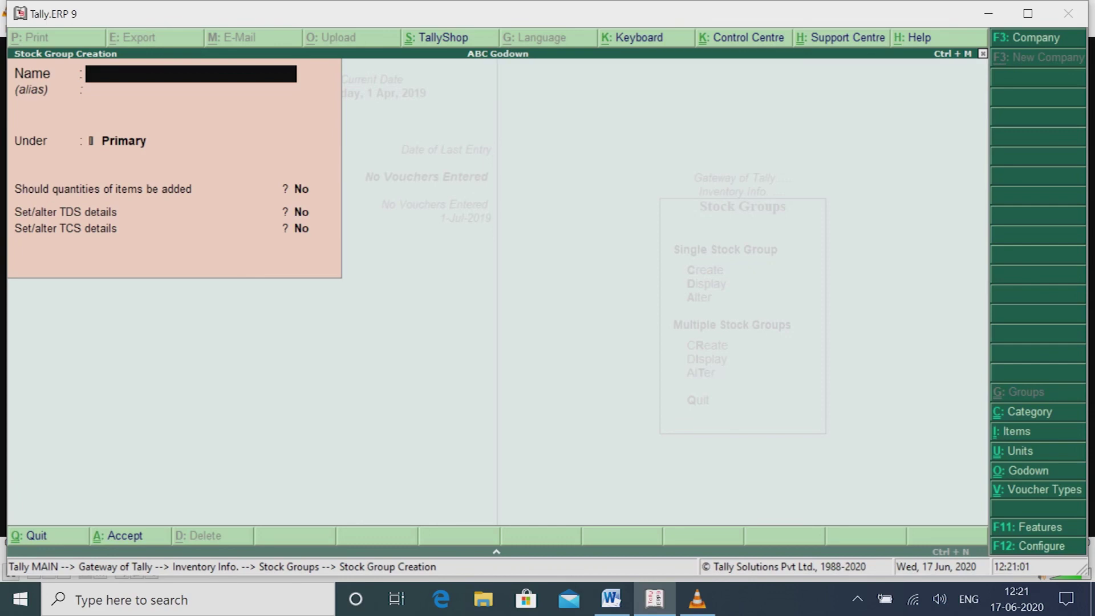
Step: Fill in a single stock group named Stationary Item under Primary, with TDS and TCS details set to No
type("Stationary Item")
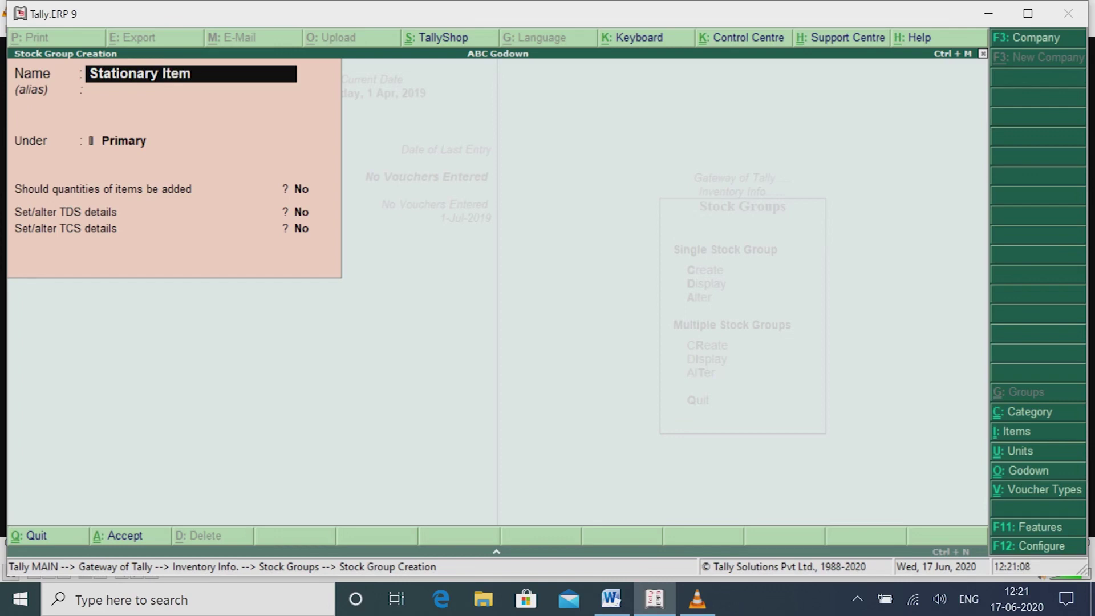
key("Return")
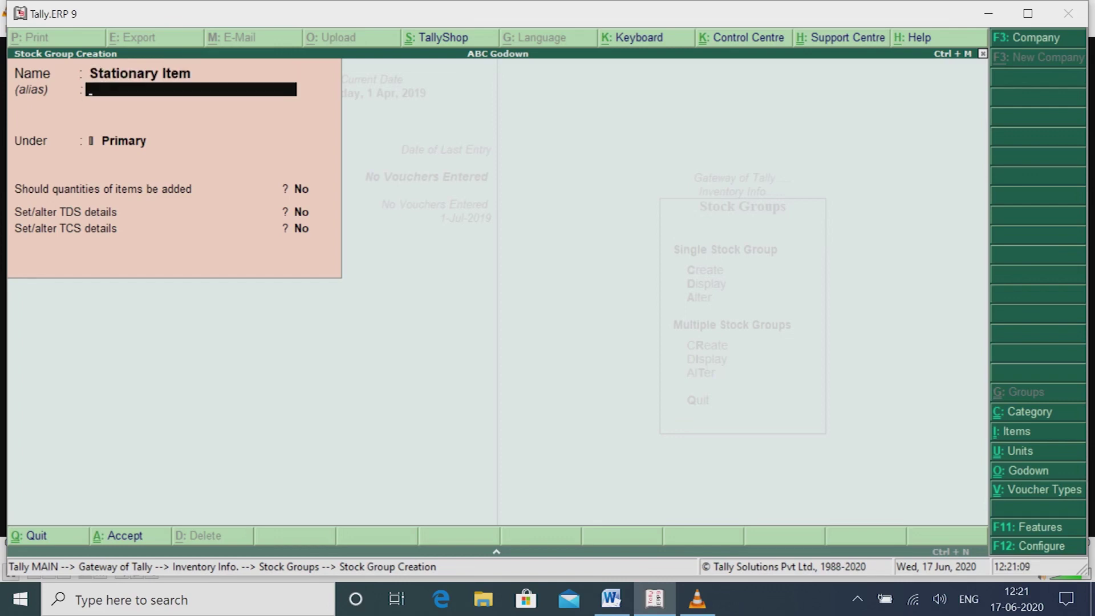
key("Return")
key("Return")
key("Return")
key("Return")
key("Return")
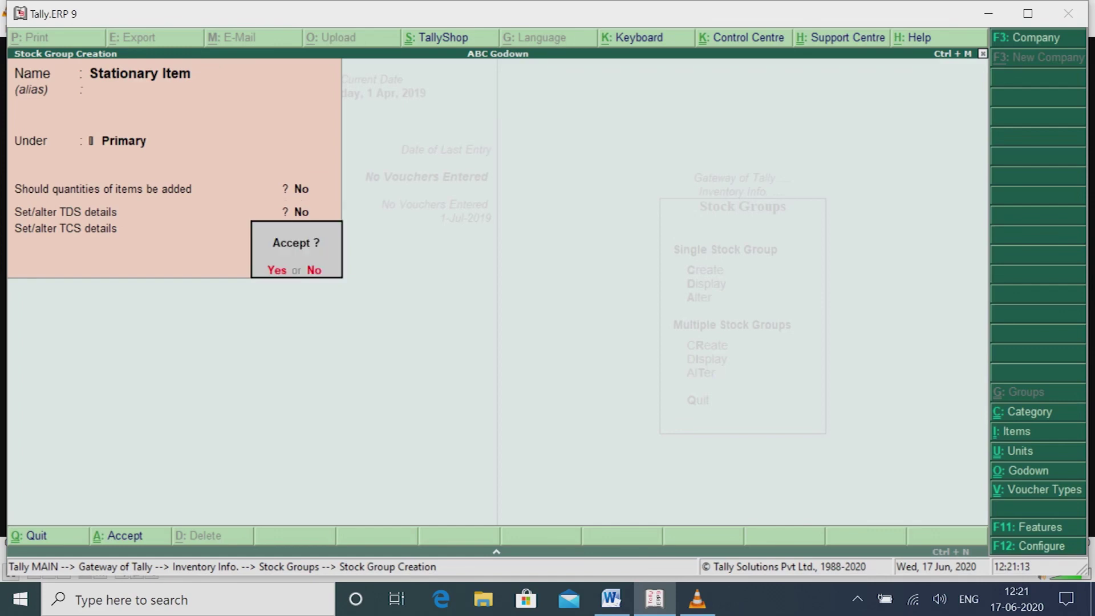
Step: Set item quantities to be added to Yes for the Stationary Item group, save it and leave stock group creation
key("Escape")
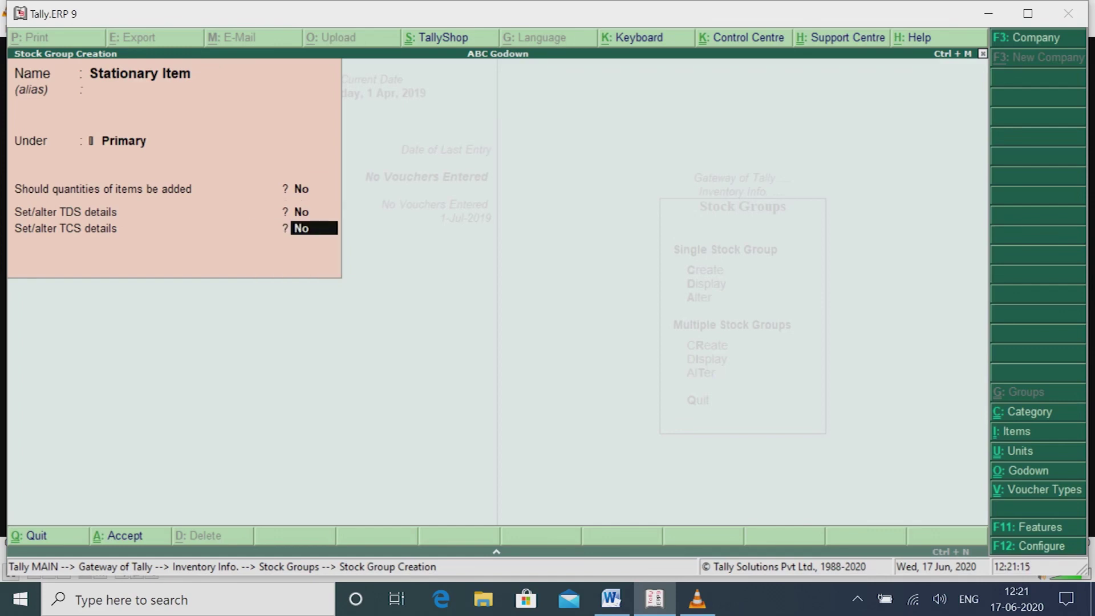
key("Up")
key("Up")
type("y")
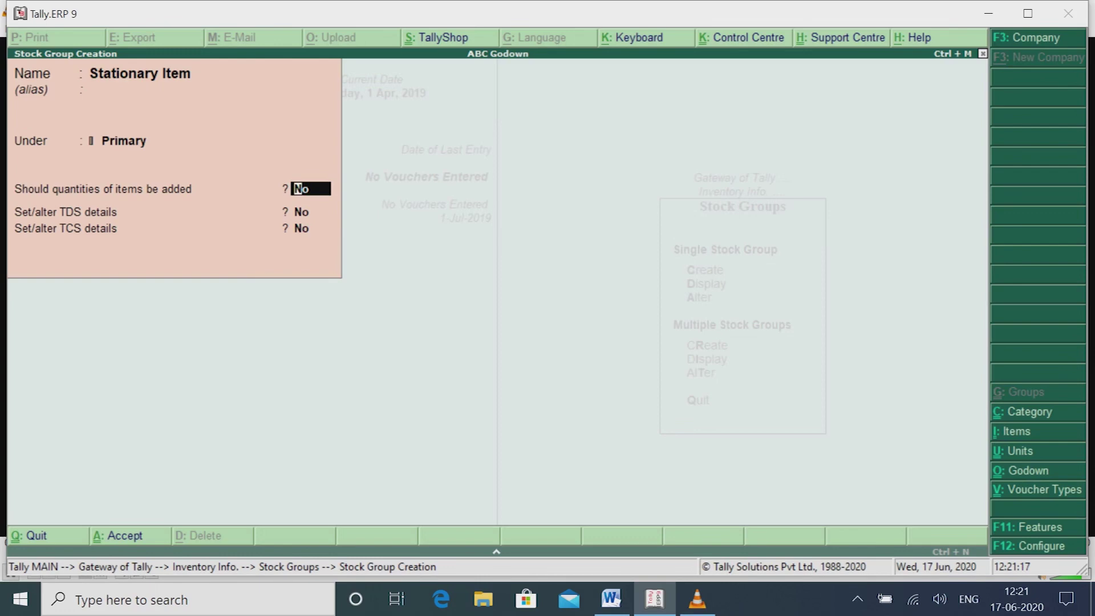
key("Return")
key("Return")
key("Return")
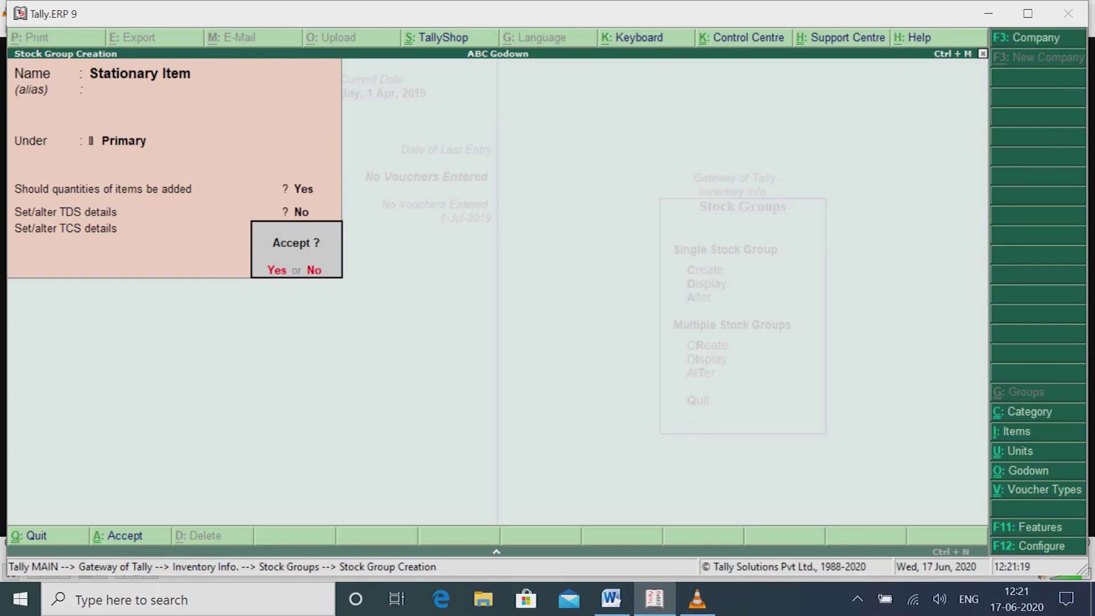
key("Return")
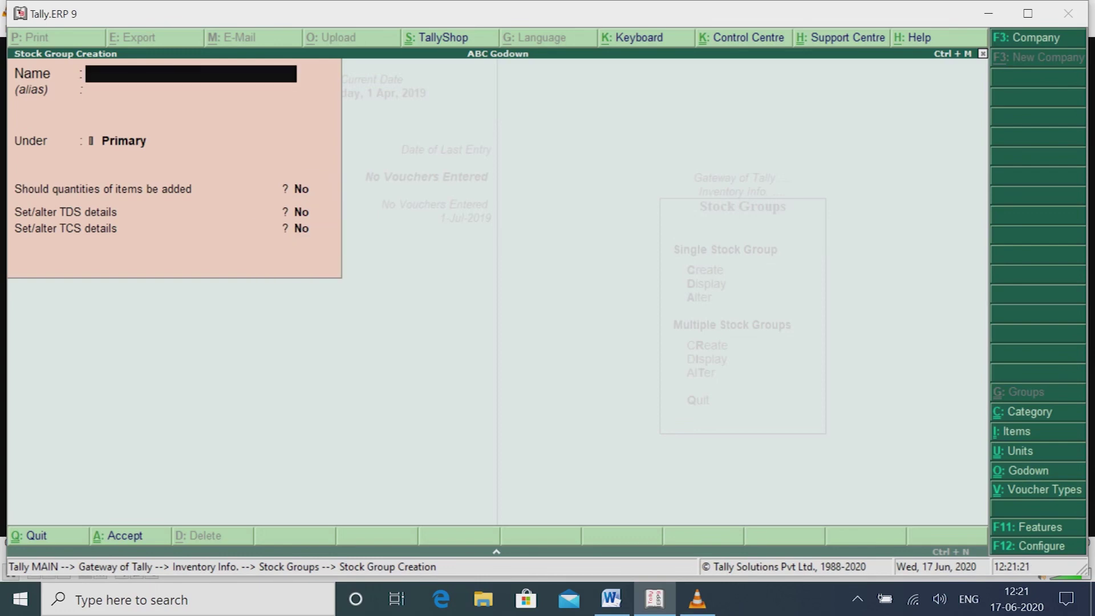
key("Escape")
key("Return")
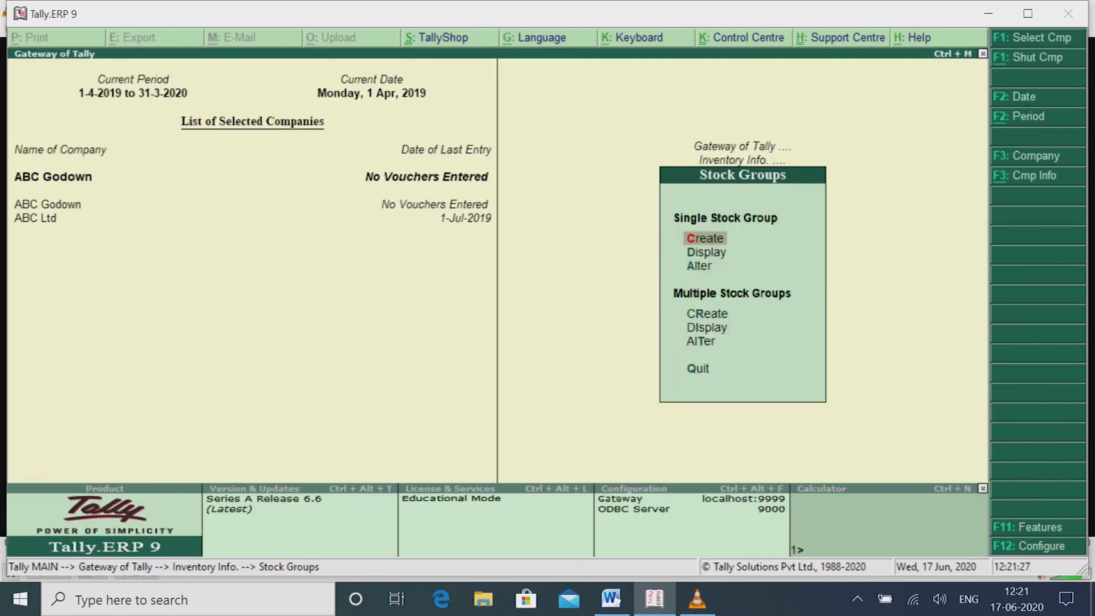
Step: Create a single stock category named Cello under Primary, without an alias
key("Escape")
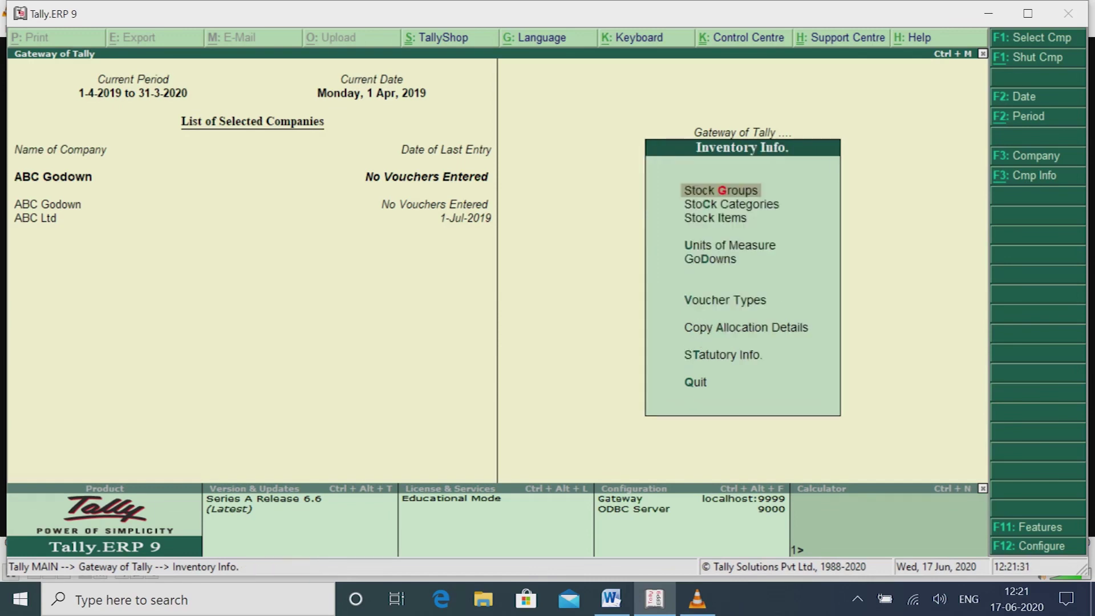
key("Down")
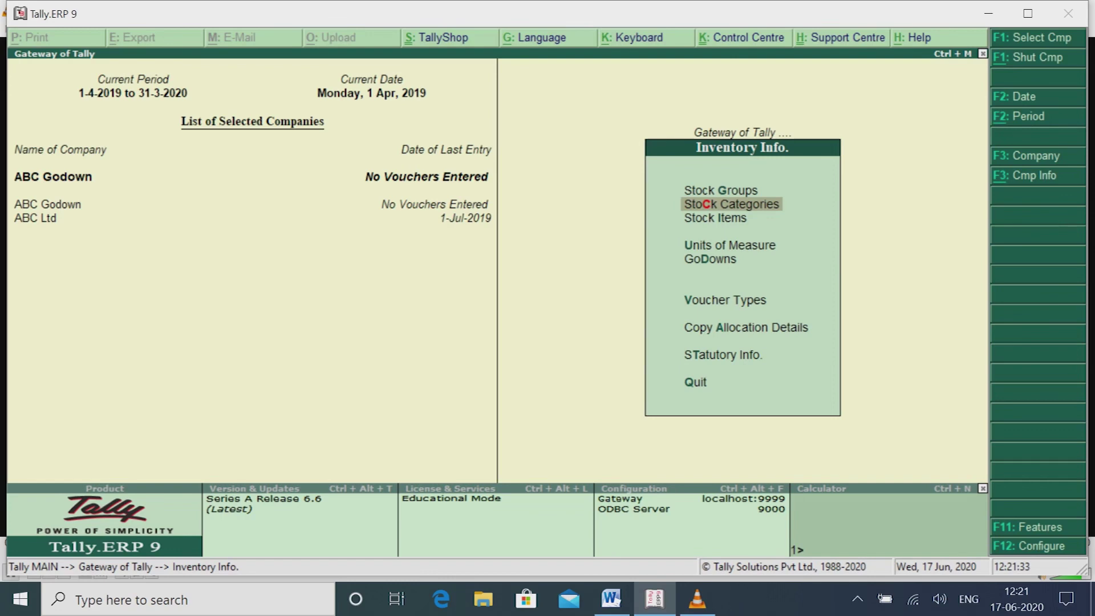
key("Return")
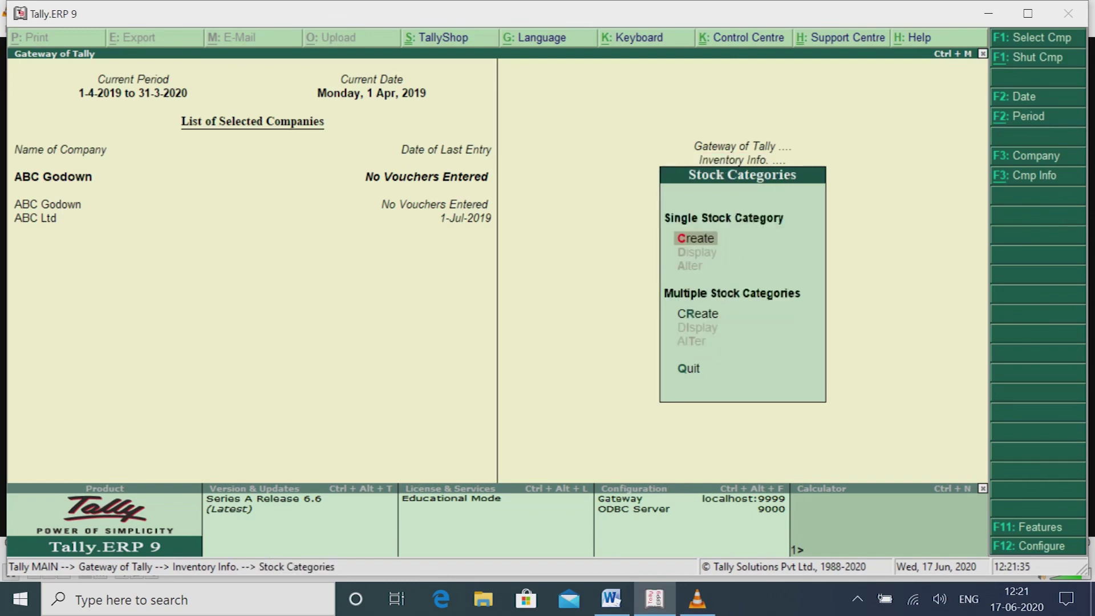
key("Return")
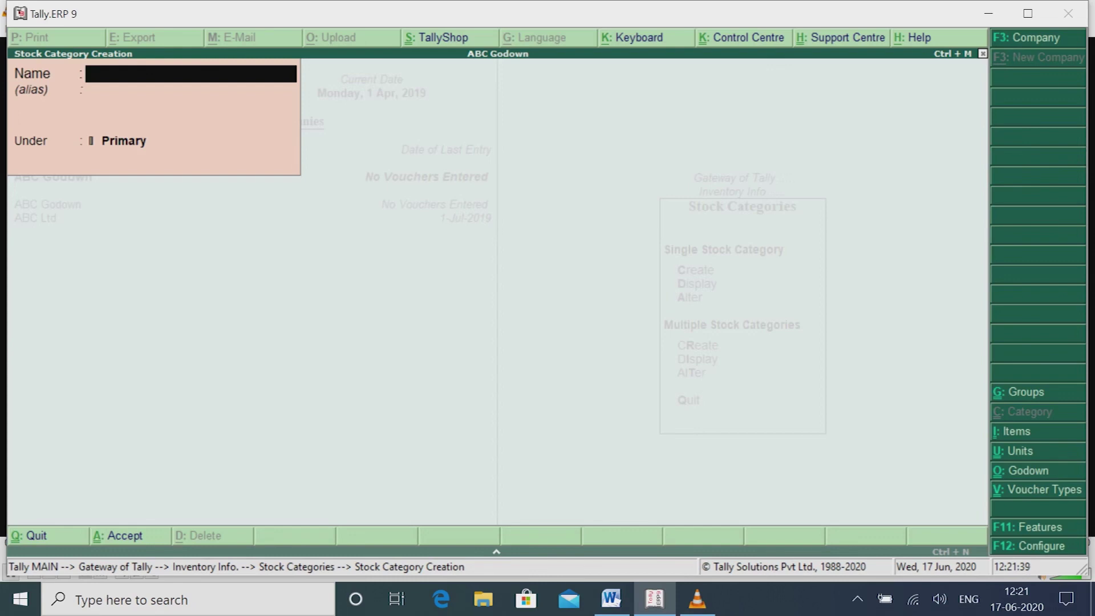
type("Cello")
key("Return")
key("Return")
key("Return")
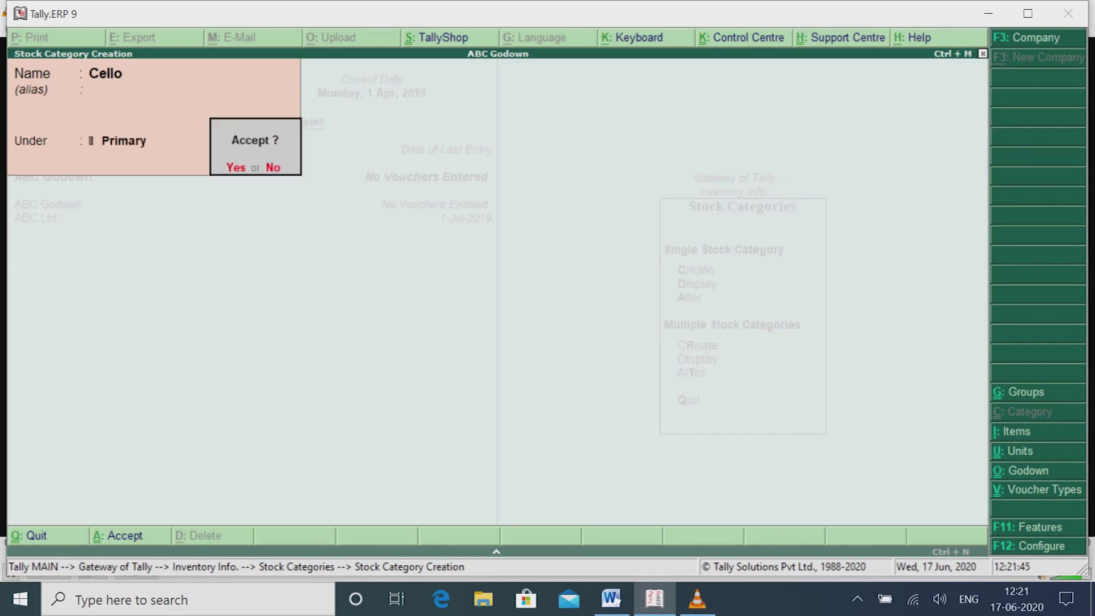
key("Return")
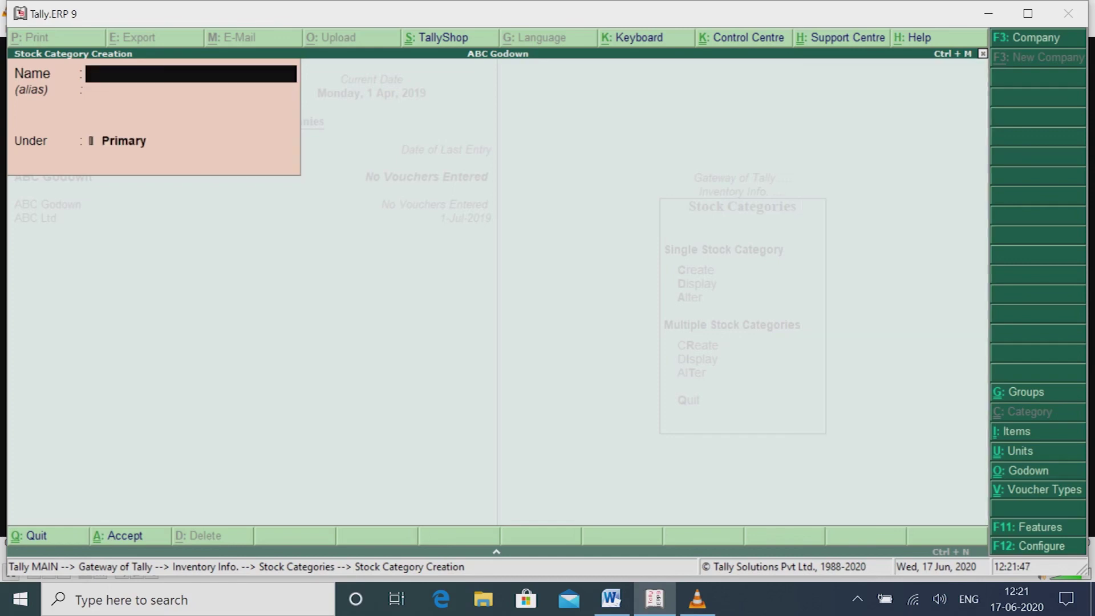
Step: Create a stock category named Rites under Primary, without an alias
type("Rites")
key("Return")
key("Return")
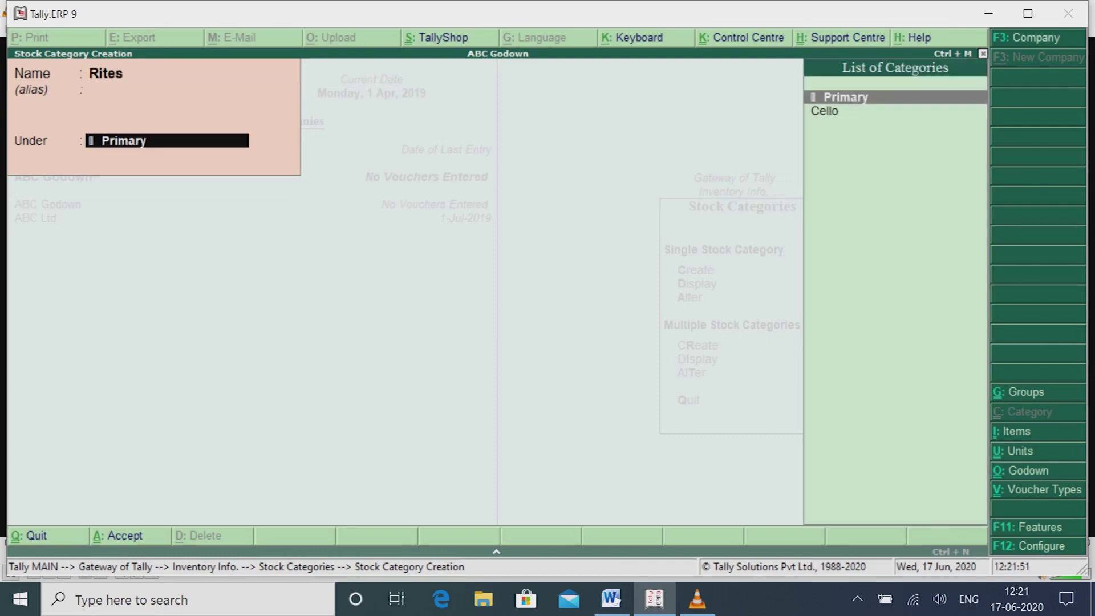
key("Return")
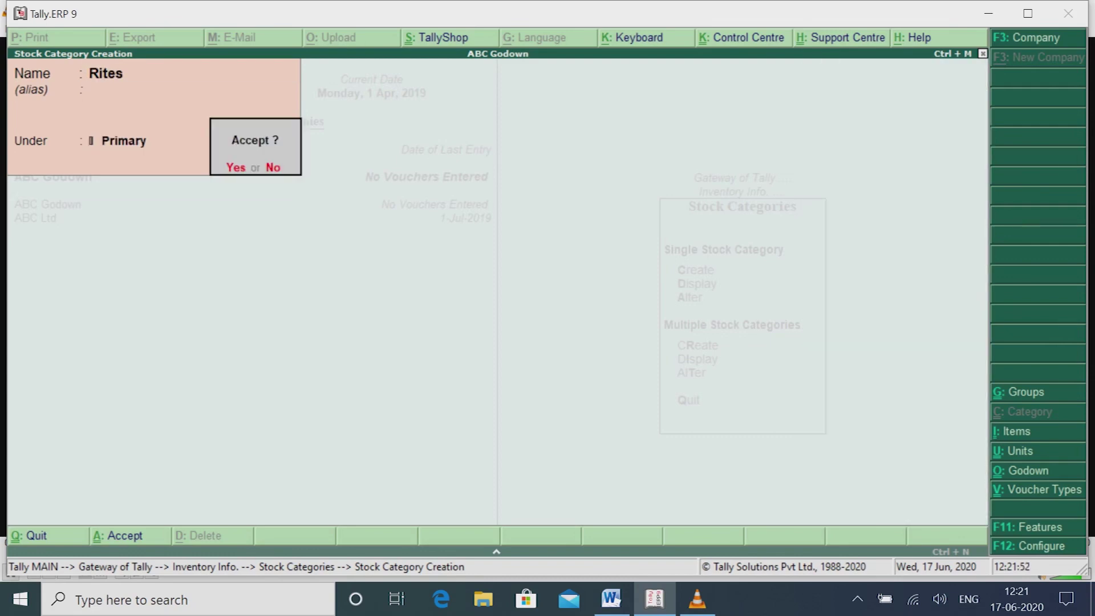
key("Return")
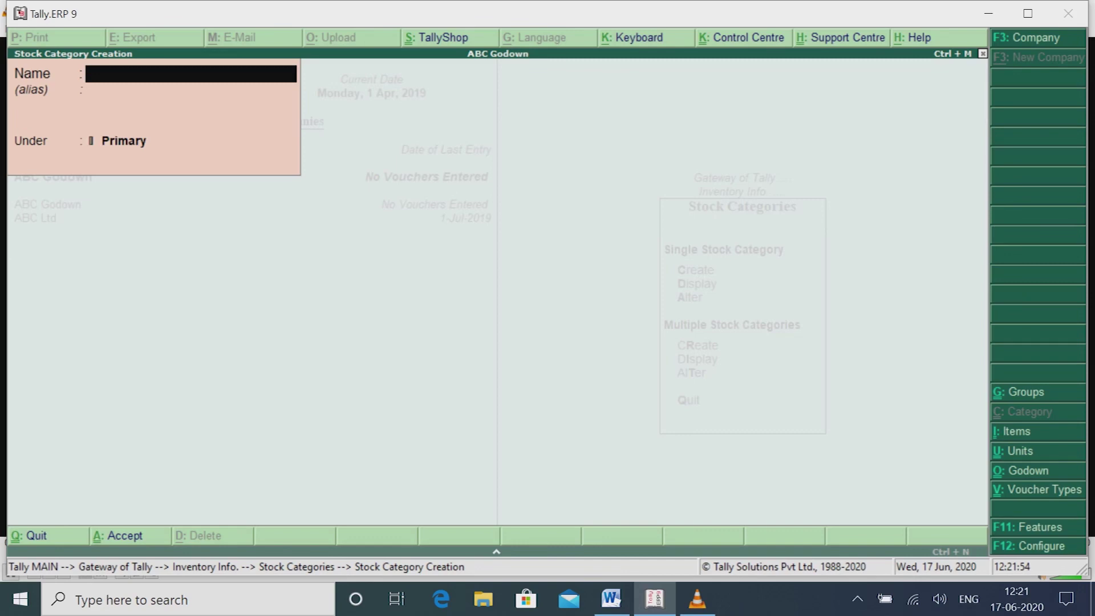
Step: Create a stock category named Non Dust under Primary, without an alias
type("ndust")
key("BackSpace")
key("BackSpace")
key("BackSpace")
key("BackSpace")
type("Dust")
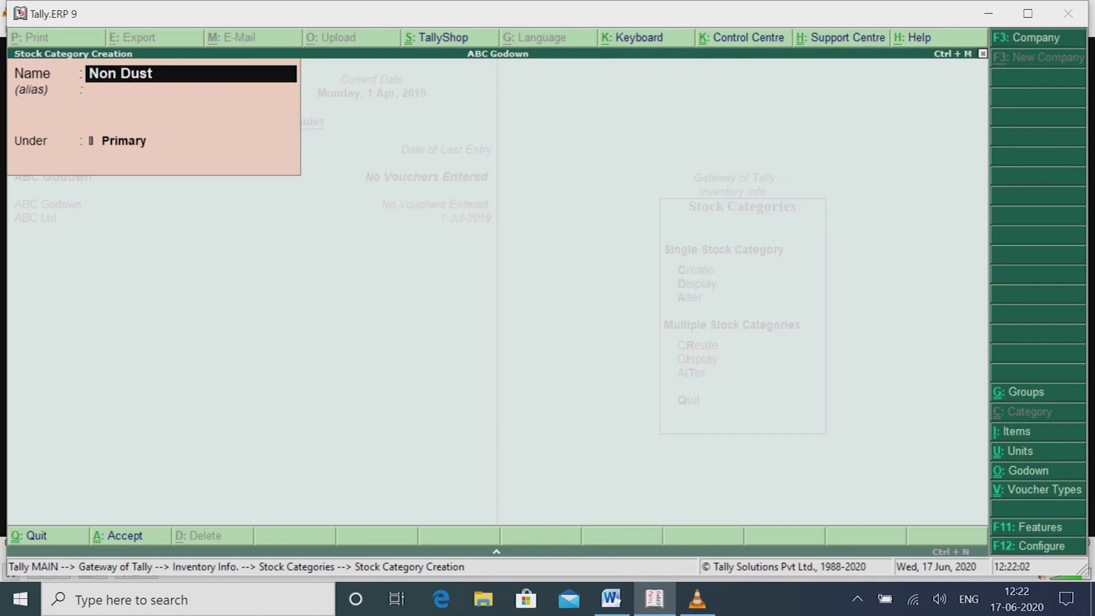
key("Return")
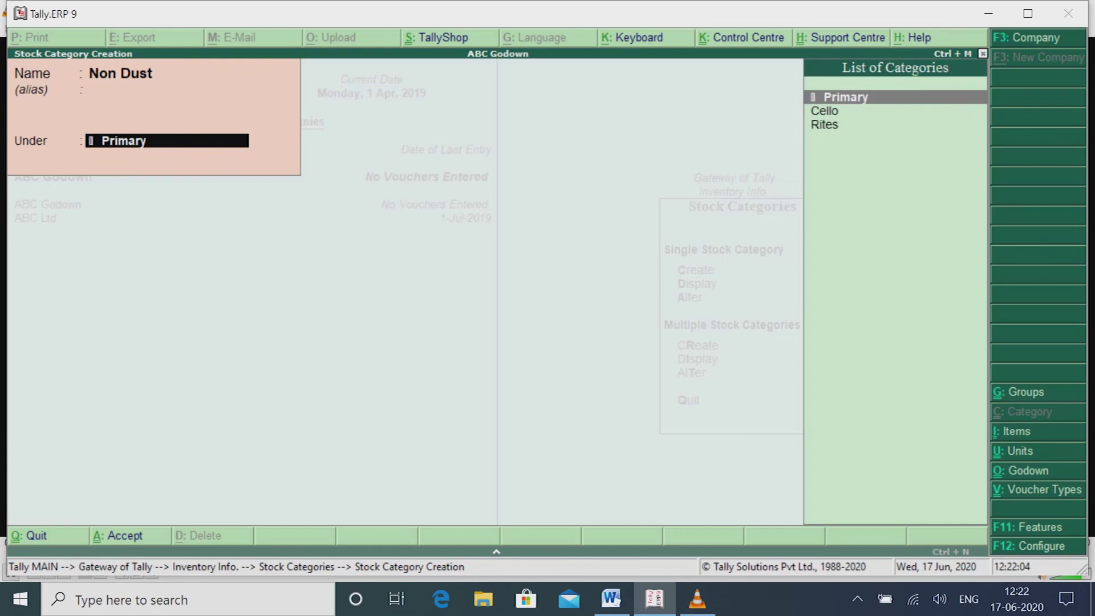
key("Return")
key("Return")
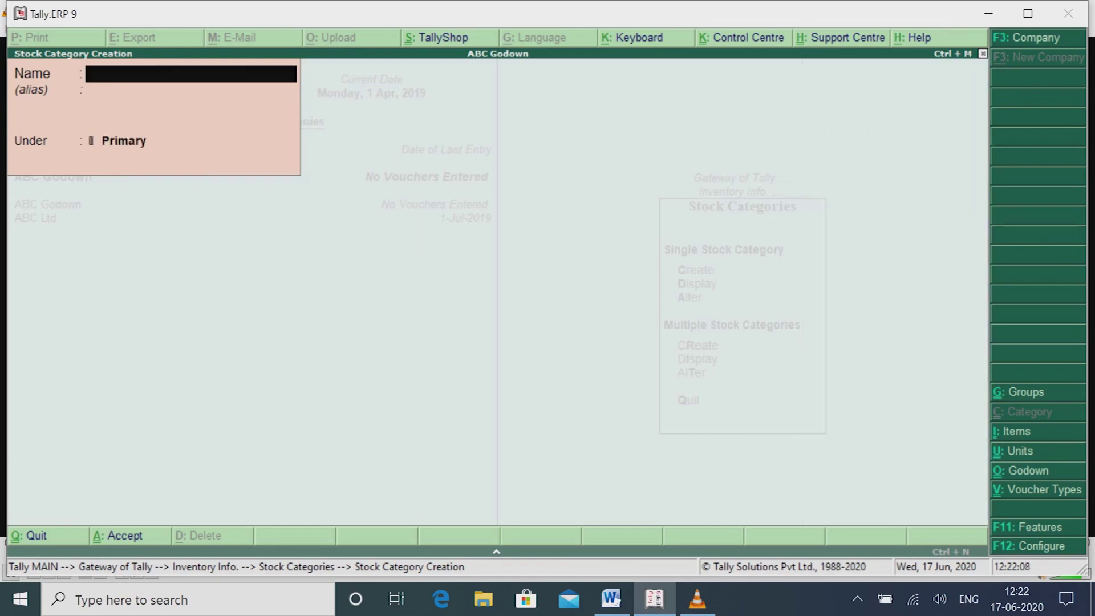
Step: Create a stock category named Easter under Primary and leave stock category creation
type("Easter")
key("Return")
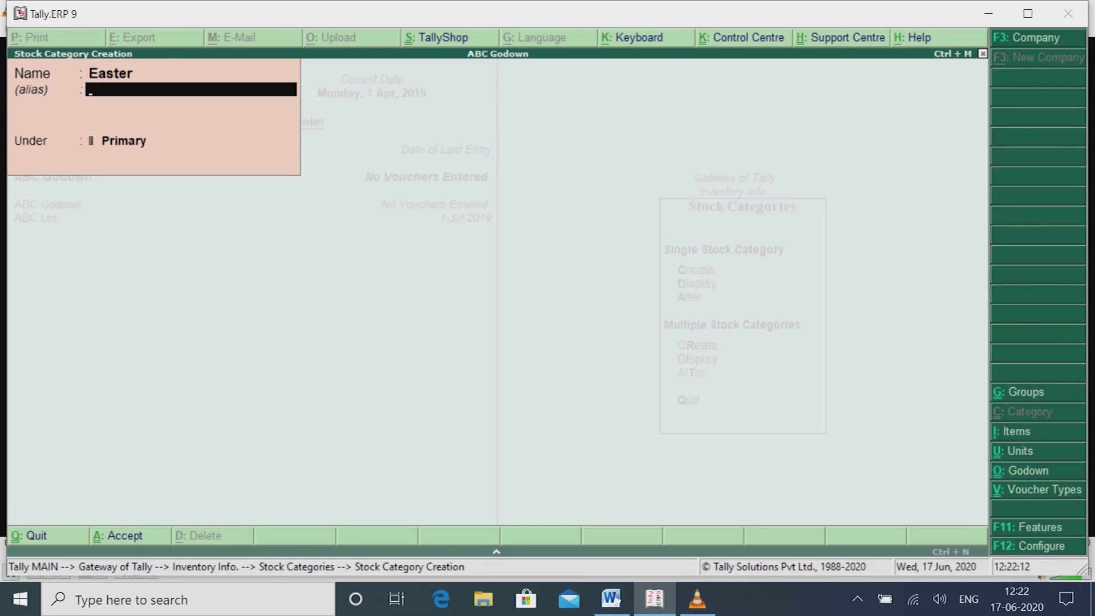
key("Return")
key("Return")
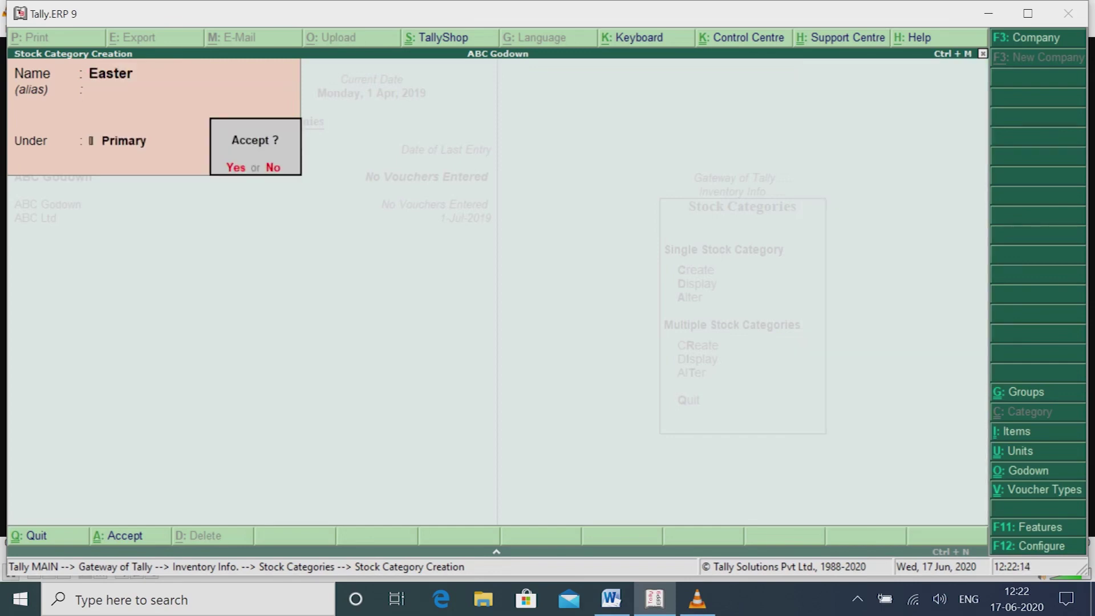
key("Return")
key("Escape")
key("Return")
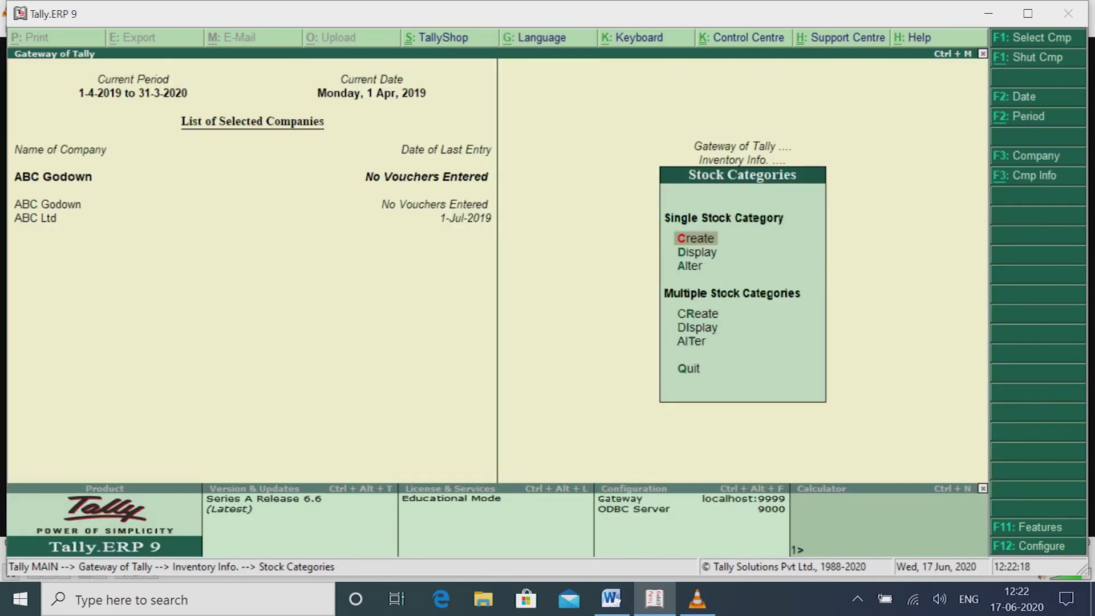
Step: Reopen single stock category creation and create a category named Godrej under Primary
key("Return")
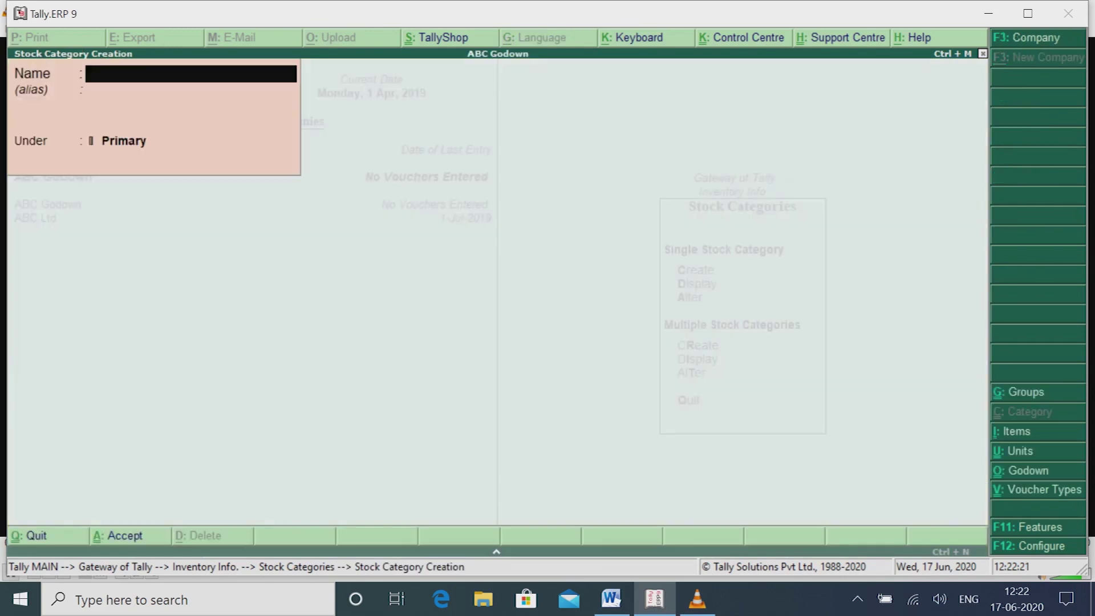
type("Godrej")
key("Return")
key("Return")
key("Return")
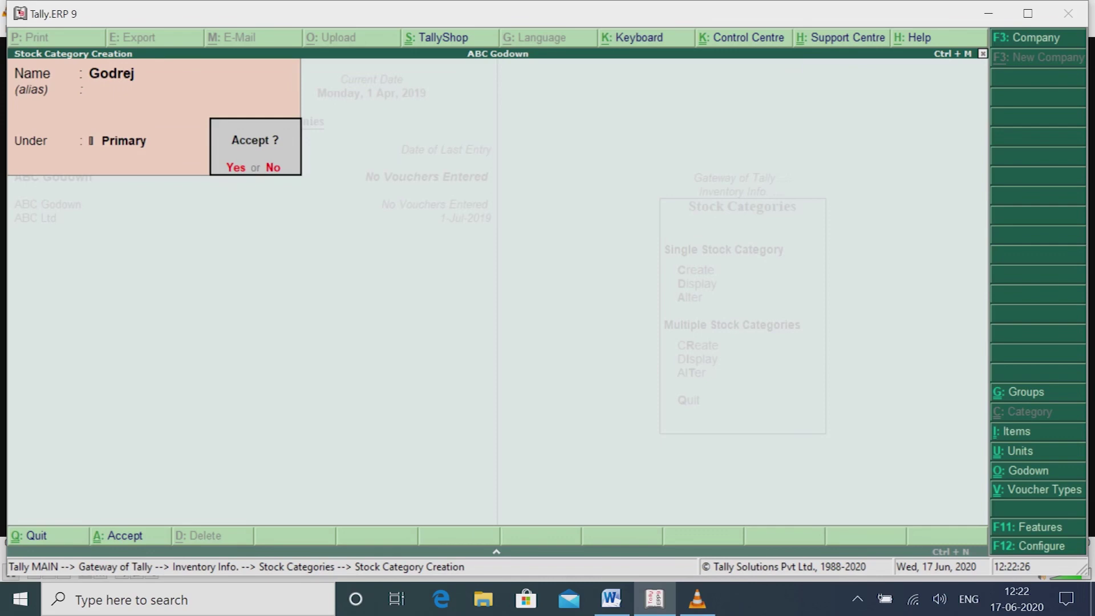
key("Return")
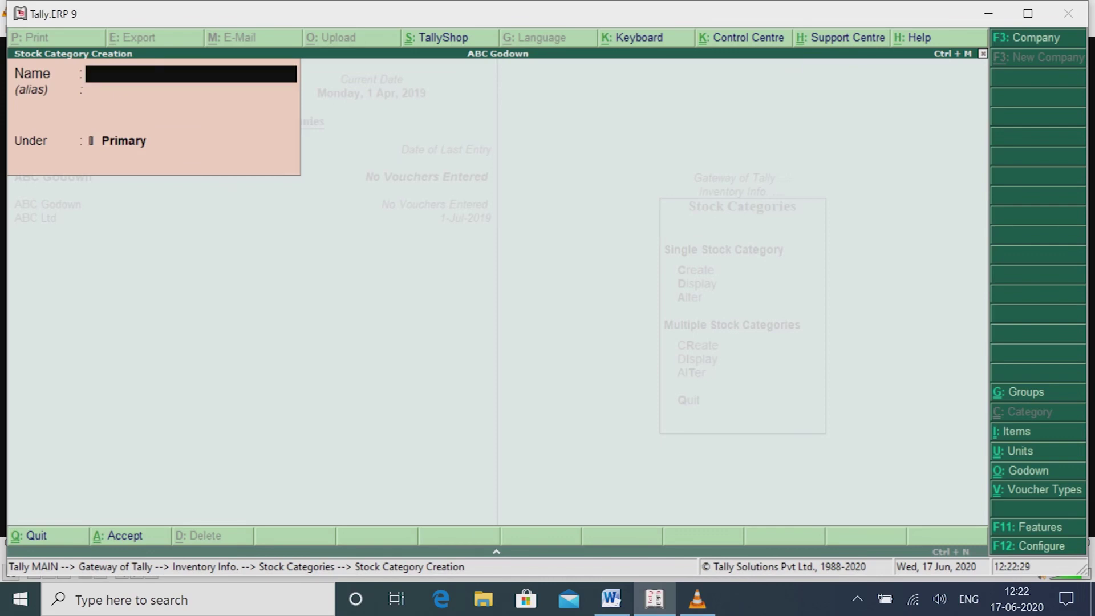
Step: Create a stock category named Philips under Primary and leave stock category creation
type("Philiph")
key("BackSpace")
type("s")
key("Return")
key("Return")
key("Return")
key("Escape")
key("y")
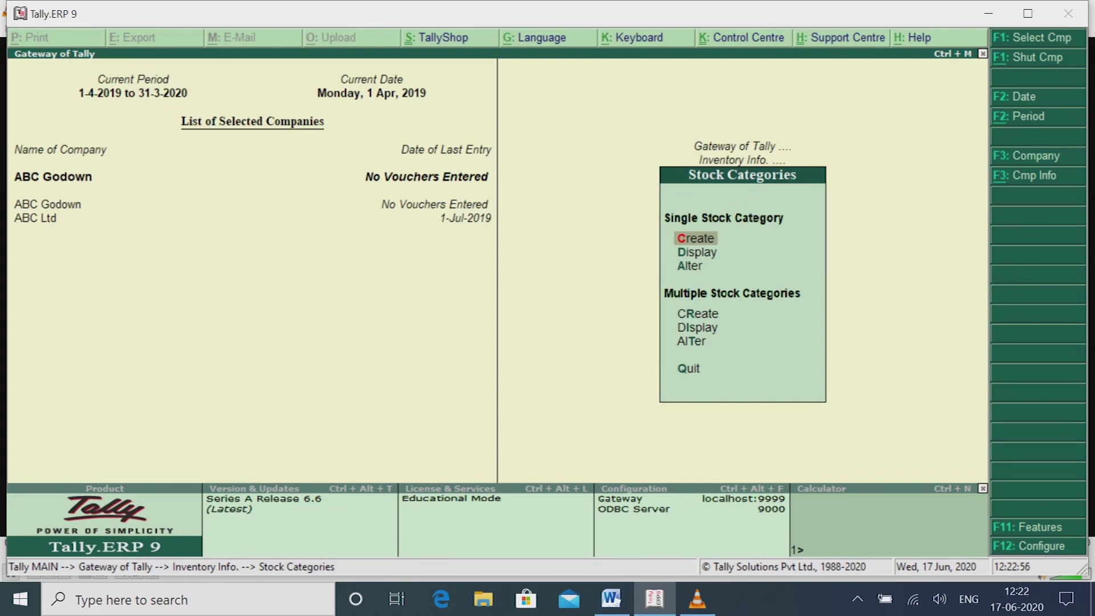
Step: Start a single stock item named Ball Pen under the Stationary Item group, with Cello as its category
key("Escape")
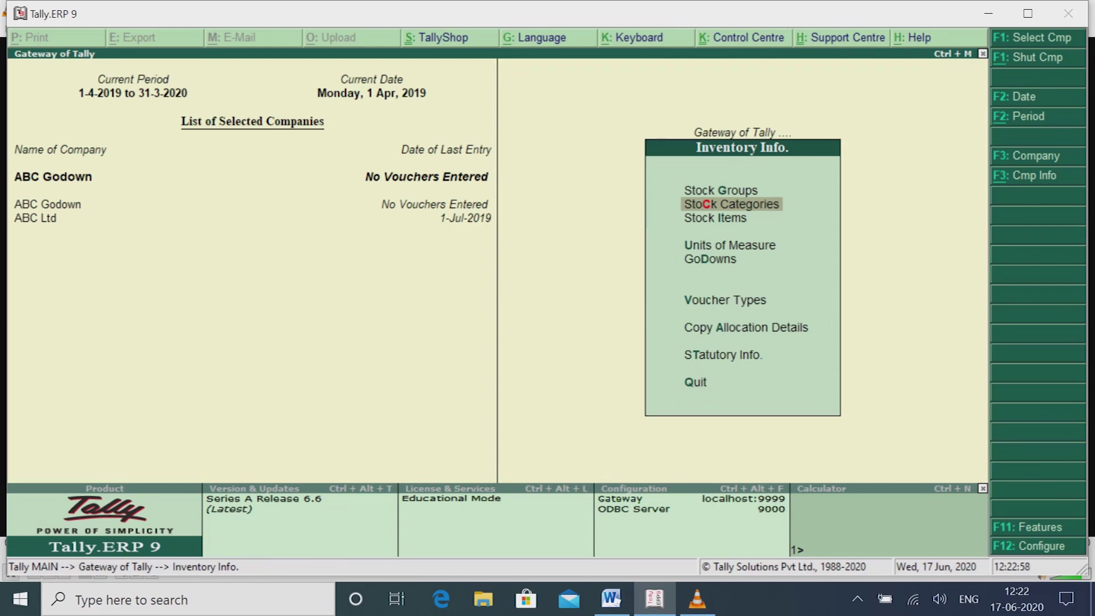
key("Down")
key("Return")
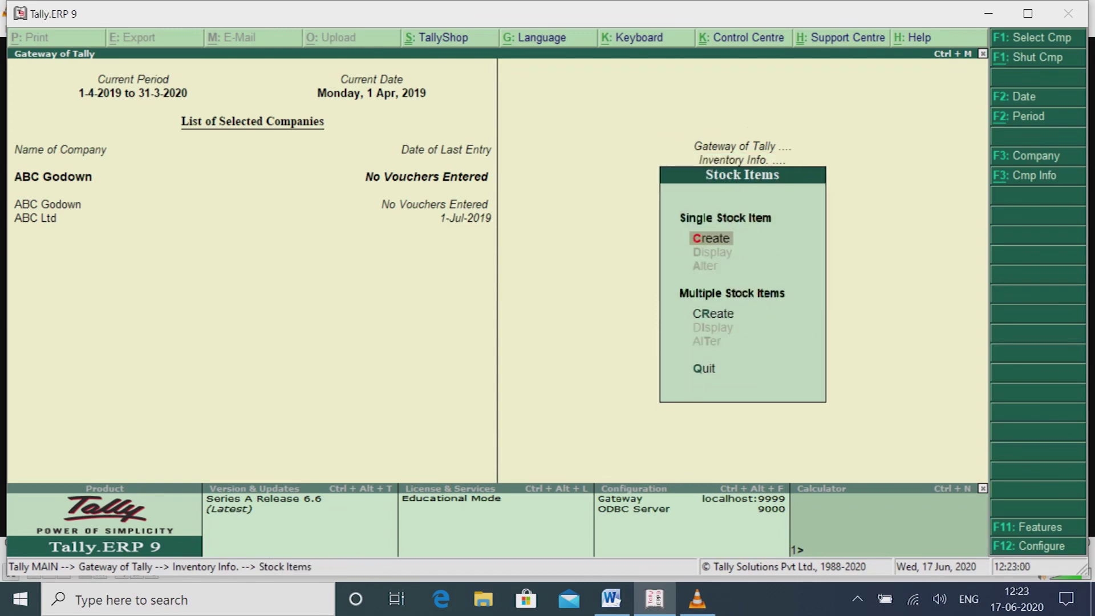
key("Return")
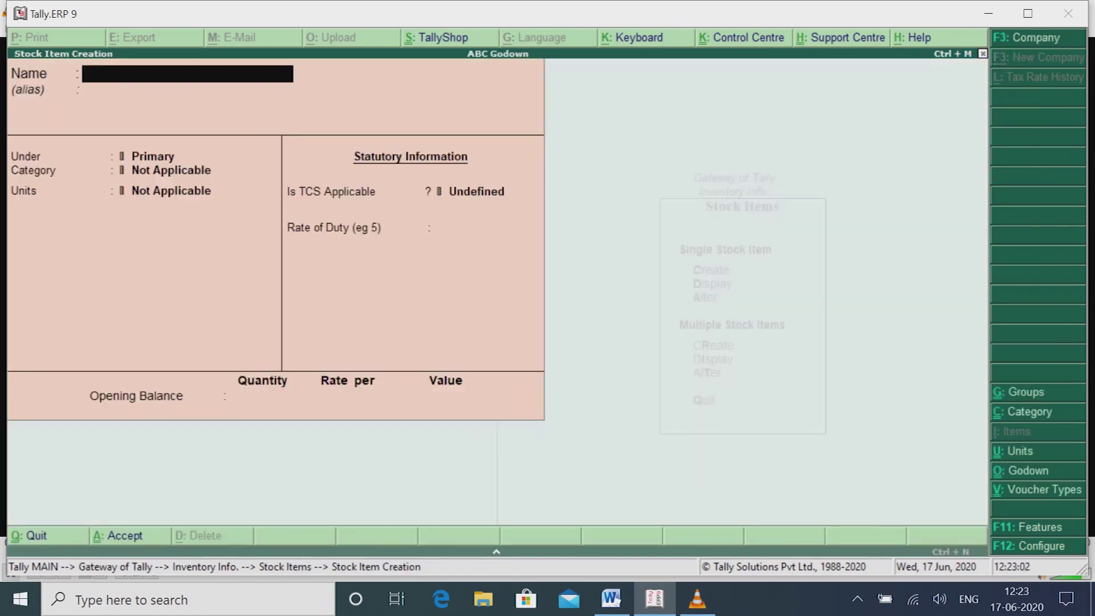
type("Ball Pen")
key("Return")
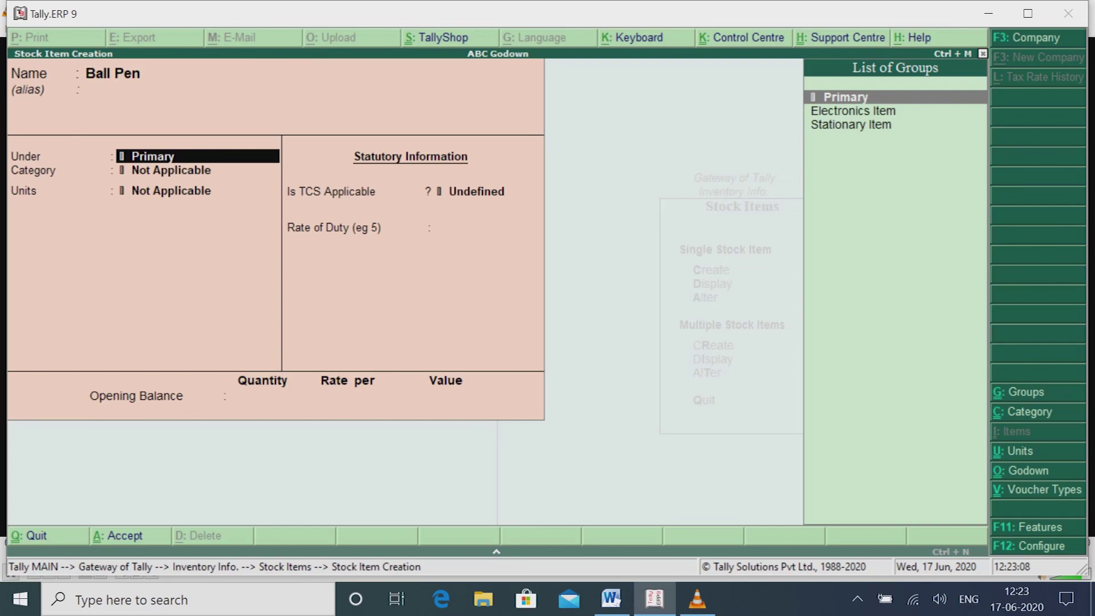
key("Down")
key("Down")
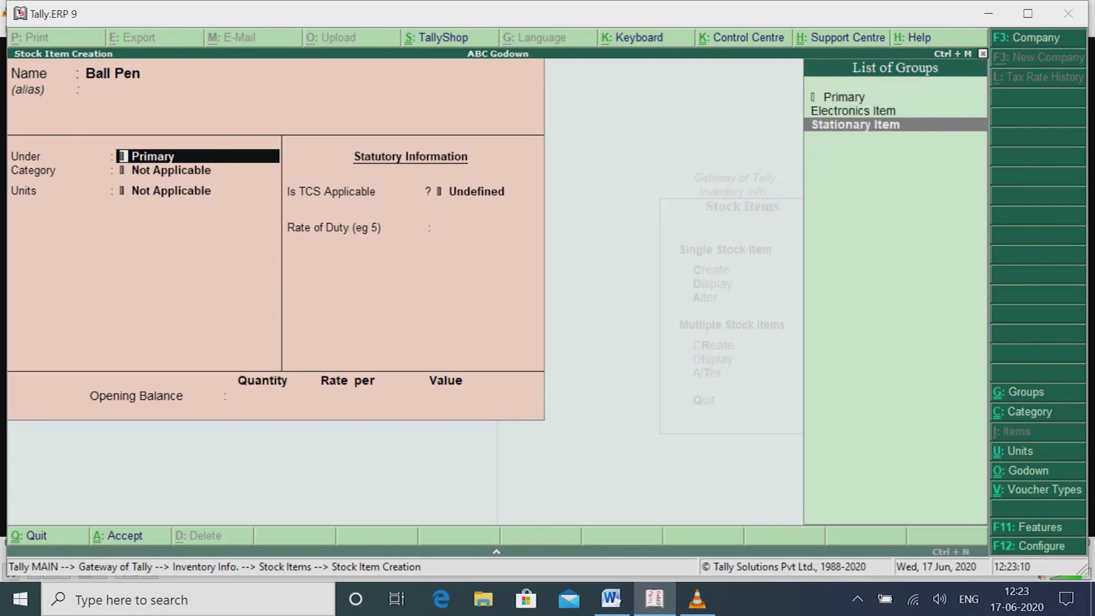
key("Return")
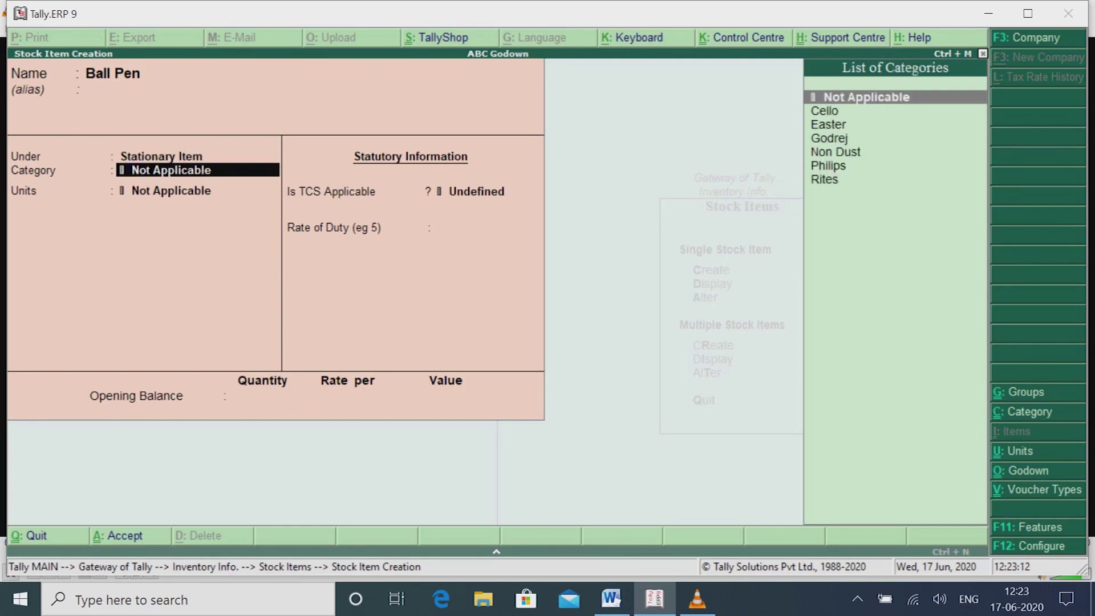
key("Down")
key("Return")
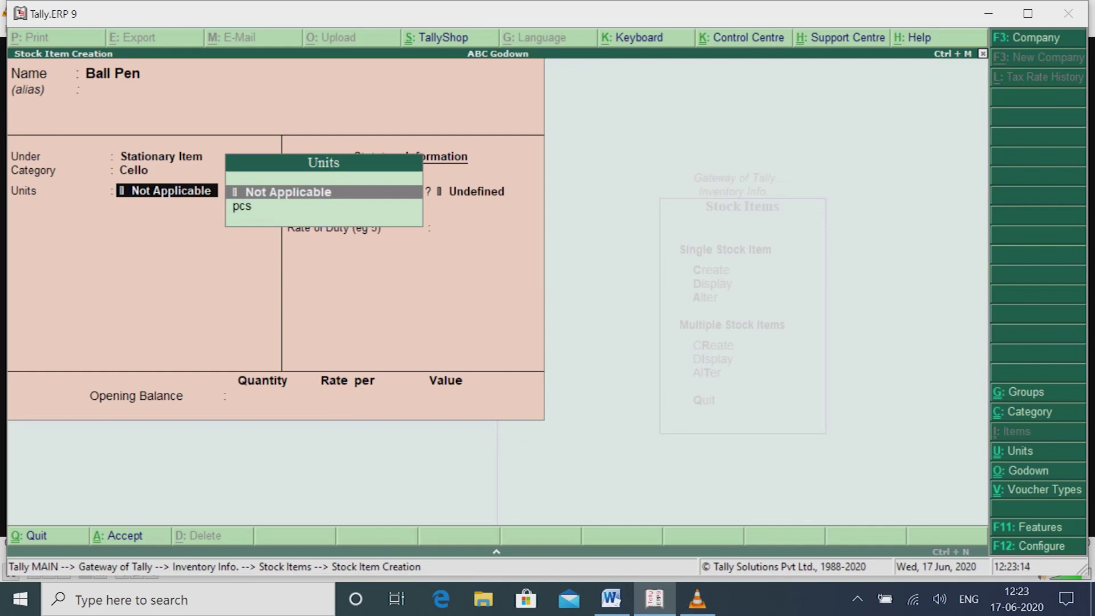
Step: Save the Ball Pen stock item with Not Applicable units and no opening balance
key("Return")
key("Return")
key("Return")
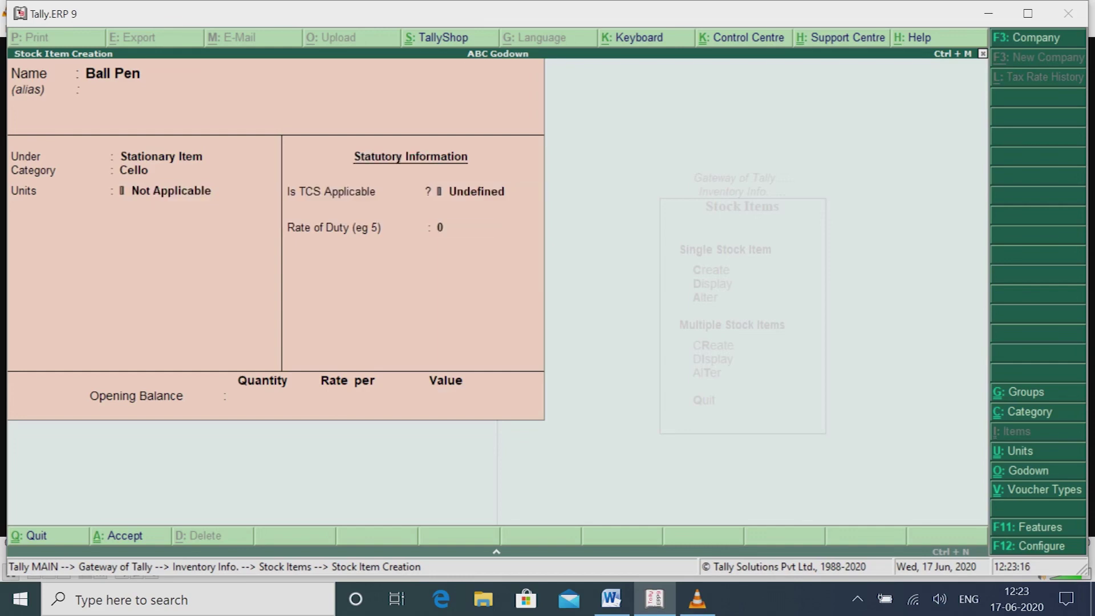
key("Return")
key("Escape")
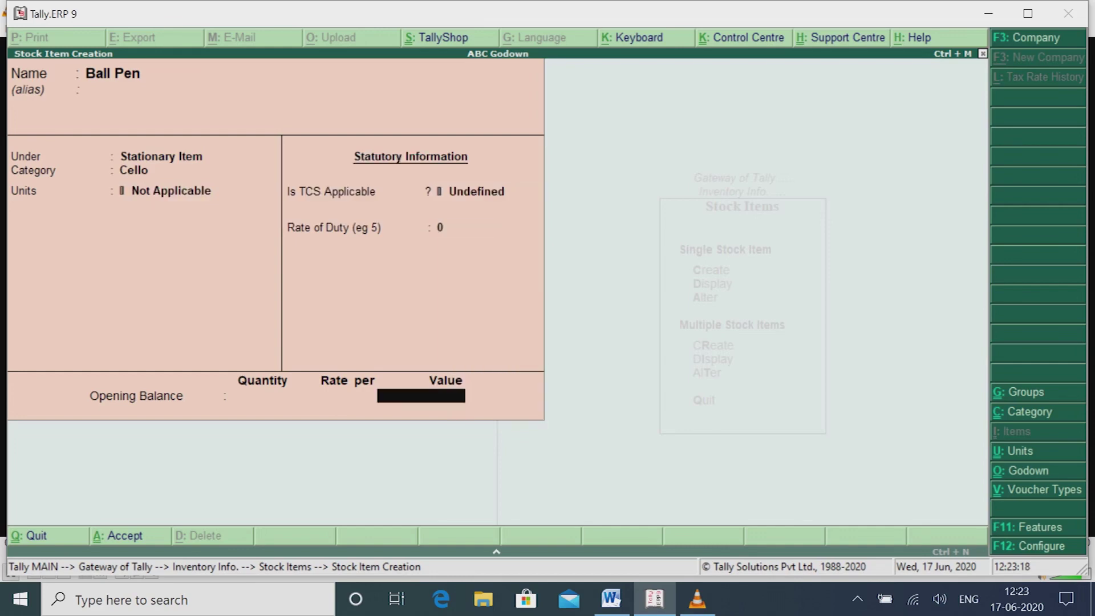
key("BackSpace")
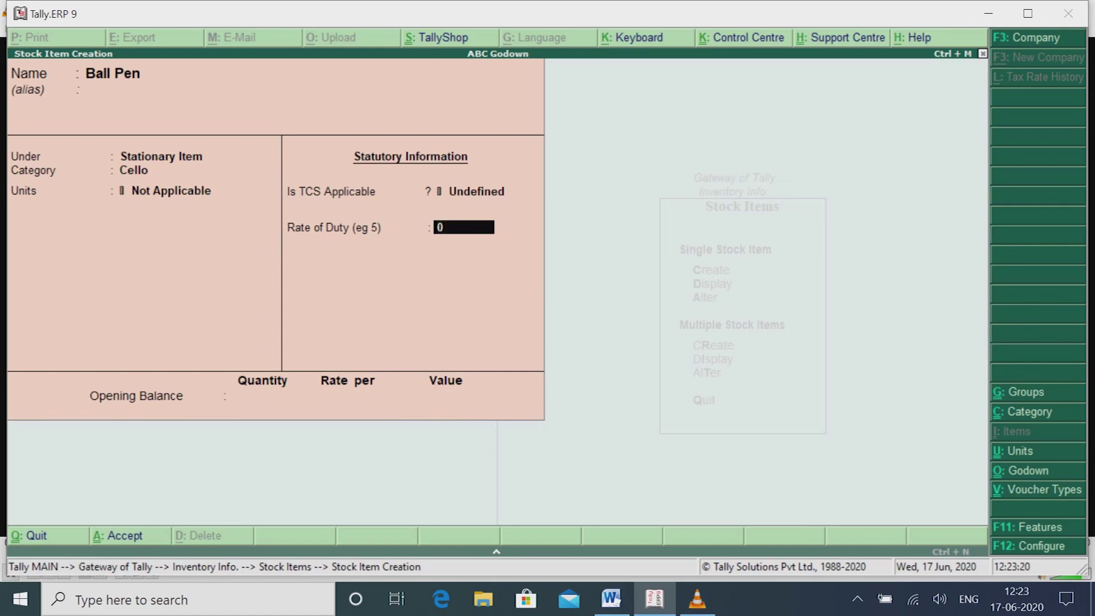
key("Return")
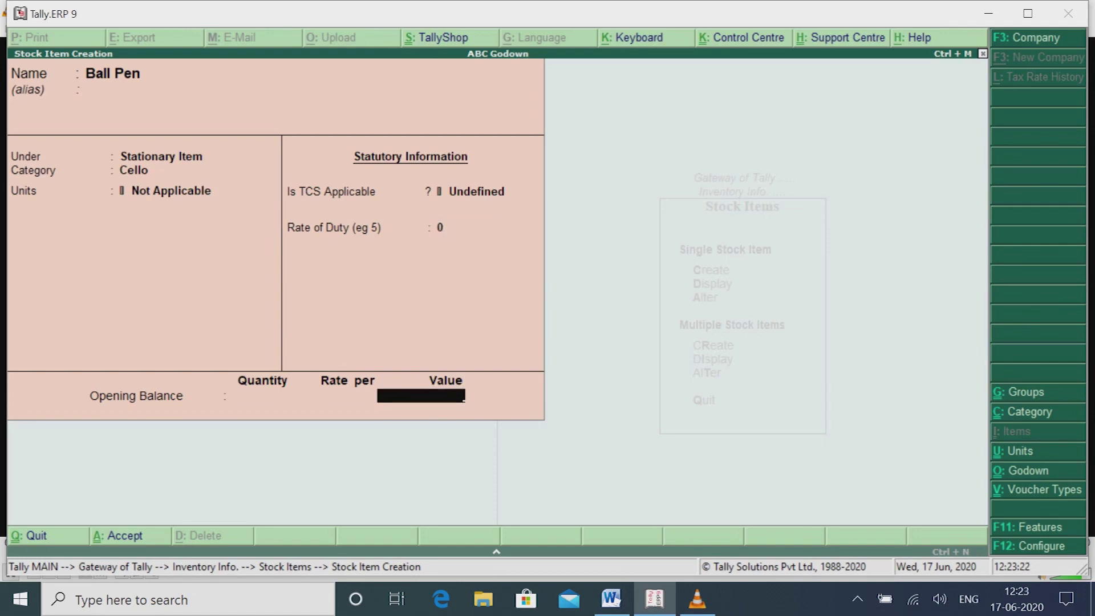
key("Return")
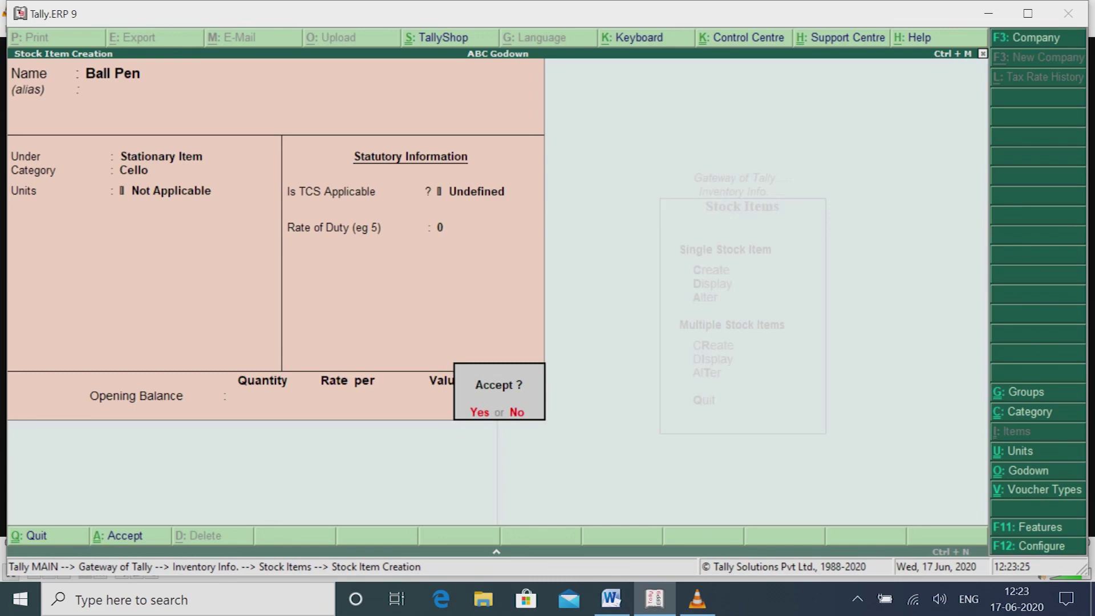
key("Return")
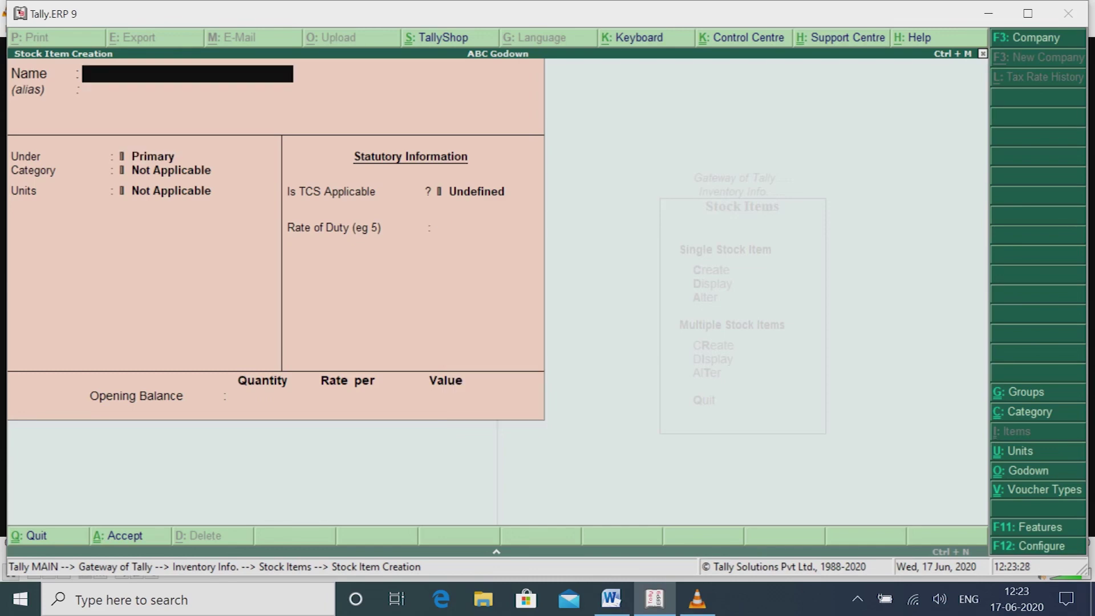
Step: Start a stock item named Note Book under the Stationary Item group
type("Note Book")
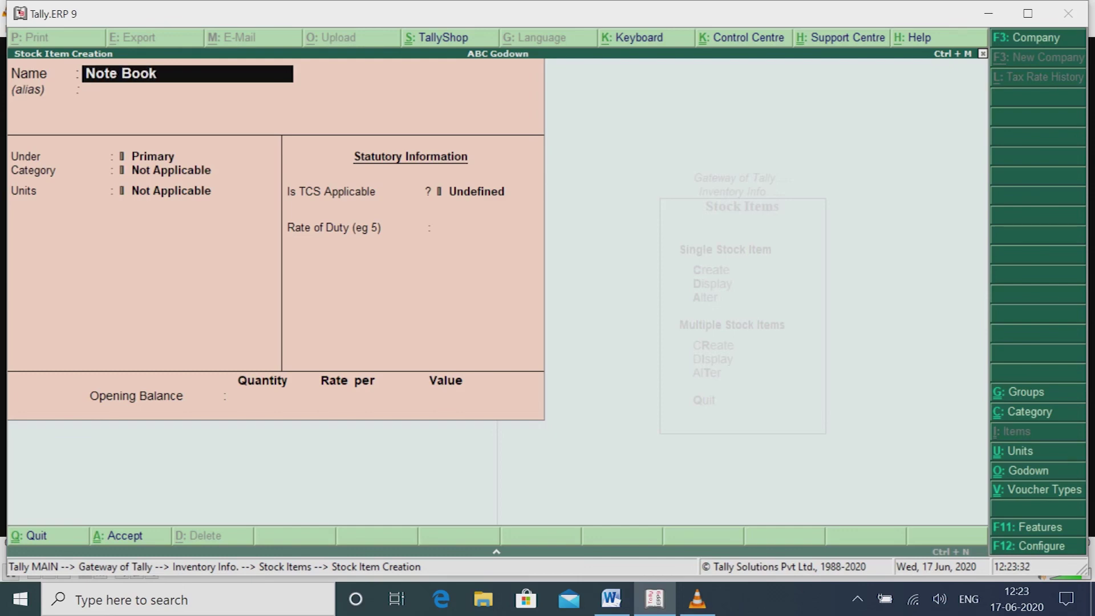
key("Return")
key("Return")
key("Down")
key("Down")
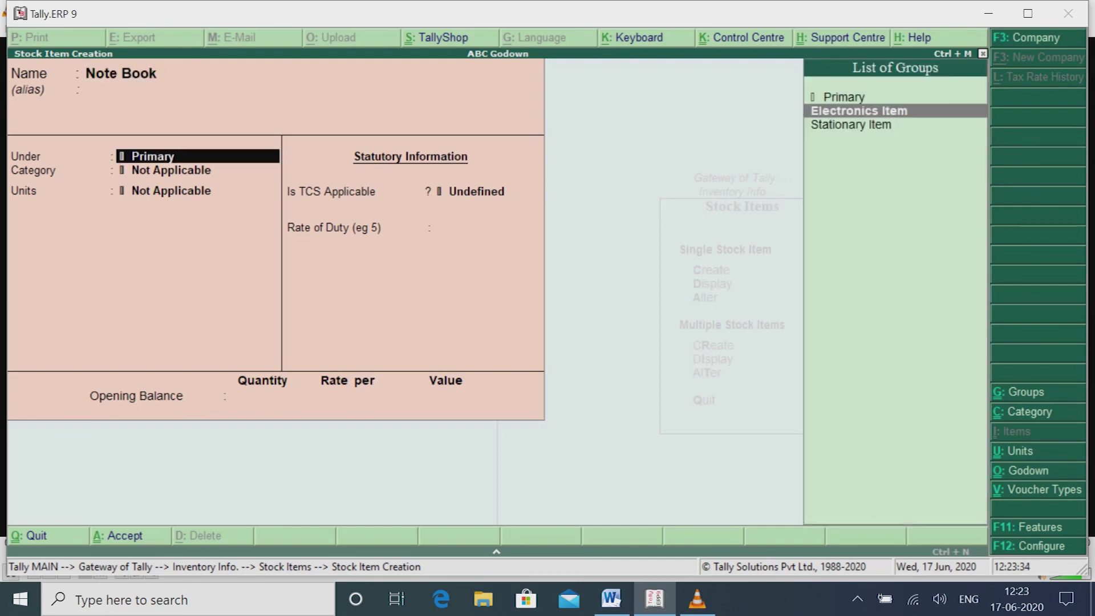
key("Return")
key("Return")
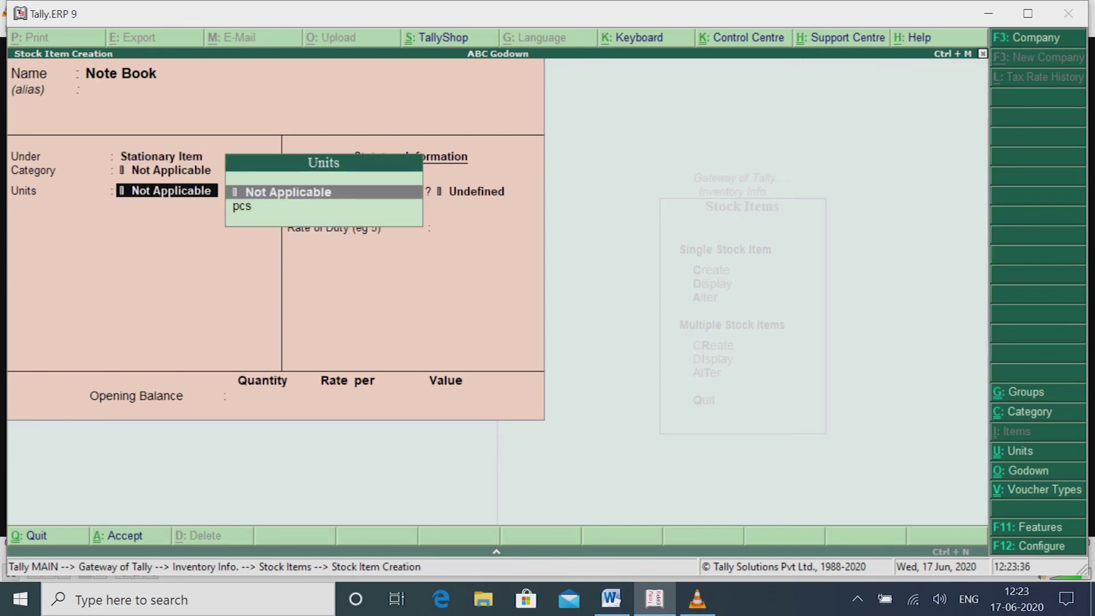
Step: Set the Note Book's category to Rites and its unit to pcs
key("BackSpace")
key("Down")
key("Down")
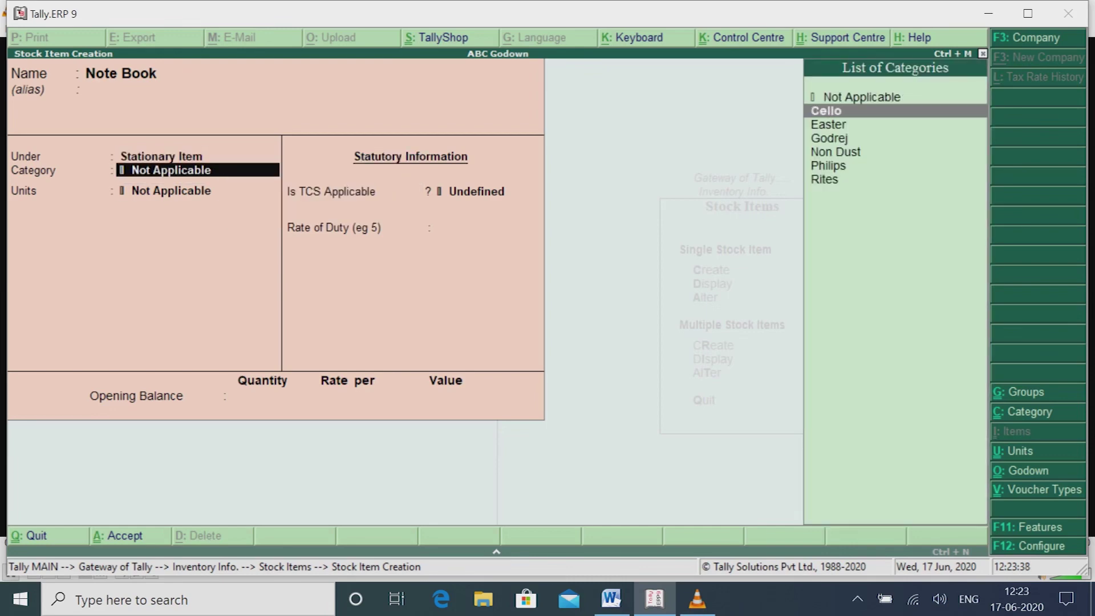
key("Down")
key("Down")
key("Down")
key("Down")
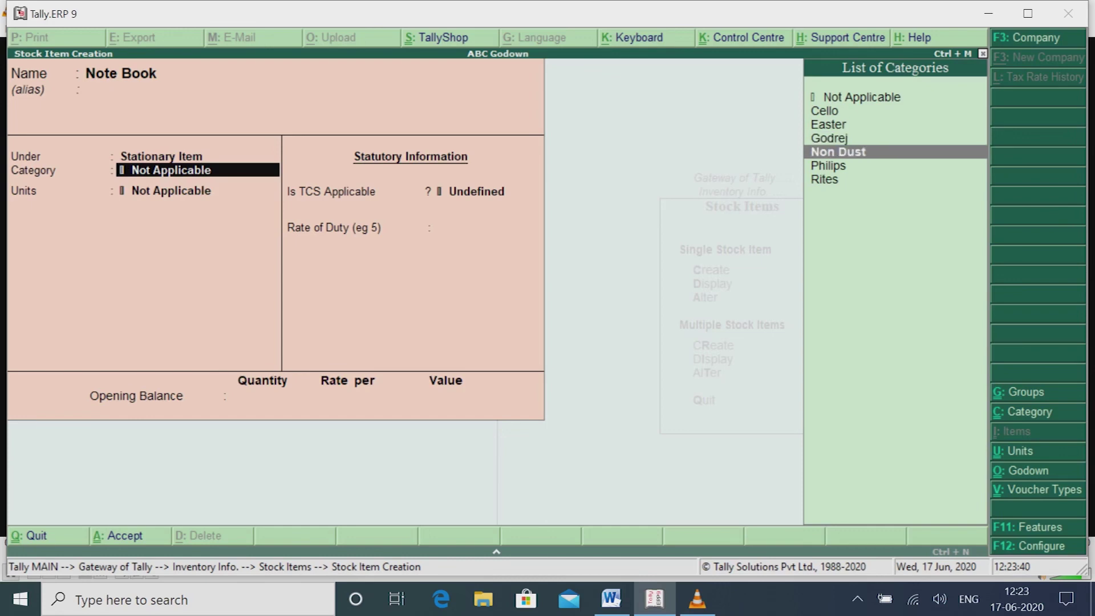
key("Return")
key("Down")
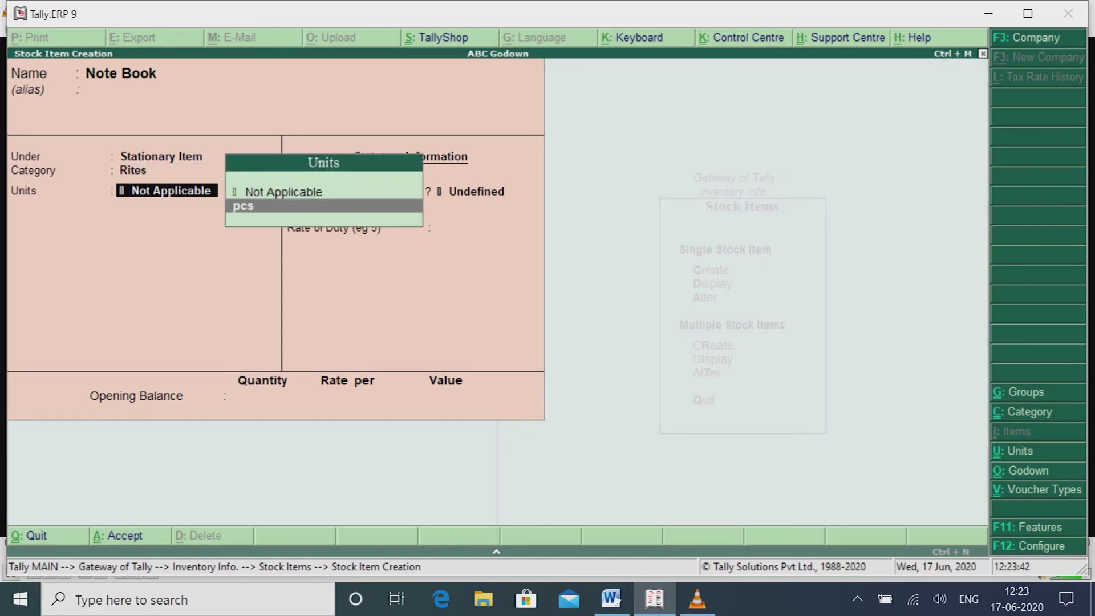
key("Return")
key("Return")
key("Return")
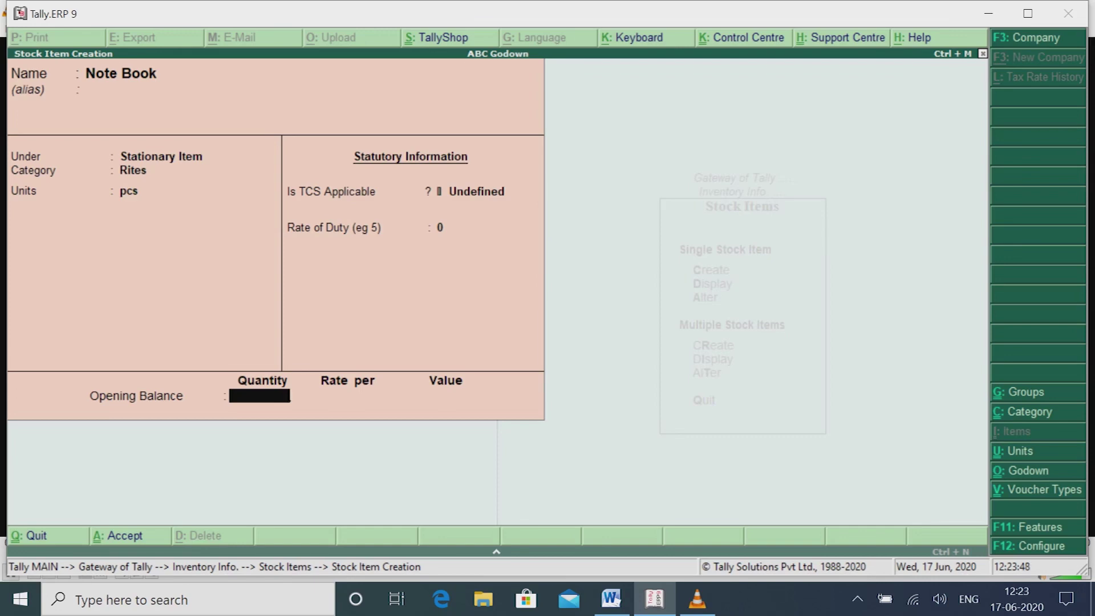
Step: Enter a Note Book opening balance of 2500 pcs in Delhi Godown at rate 40 and save the item
type("2500")
key("Return")
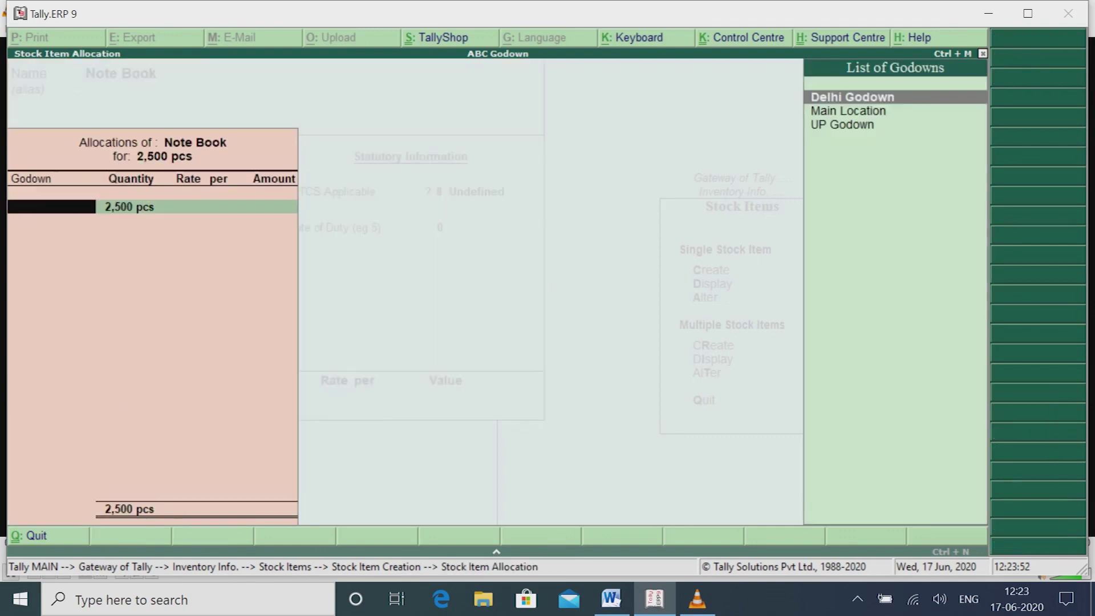
key("Return")
key("Return")
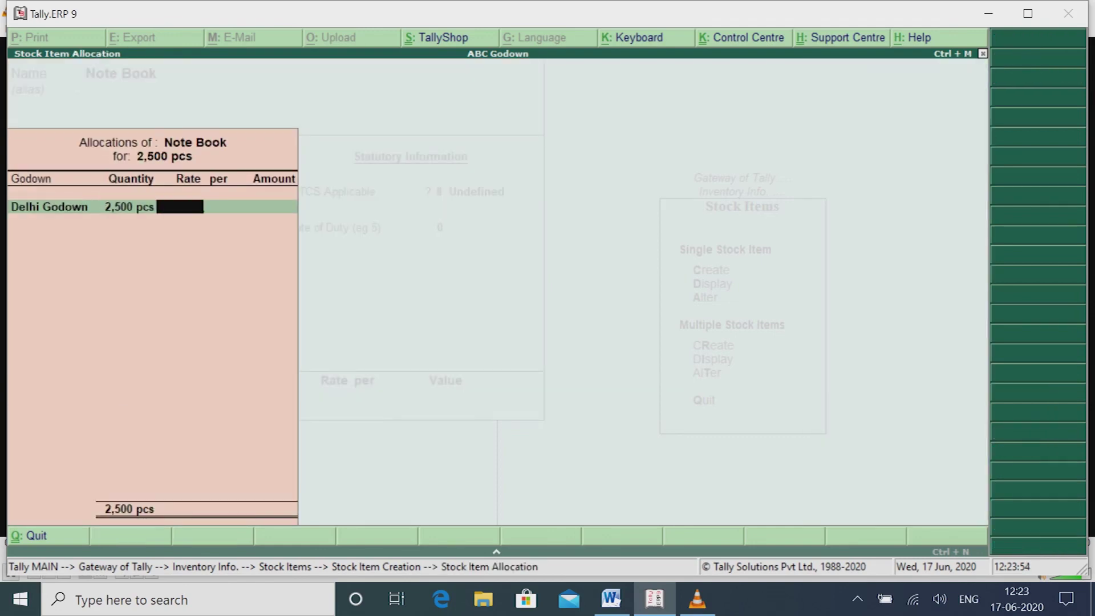
type("40")
key("Return")
key("Return")
key("Return")
key("Return")
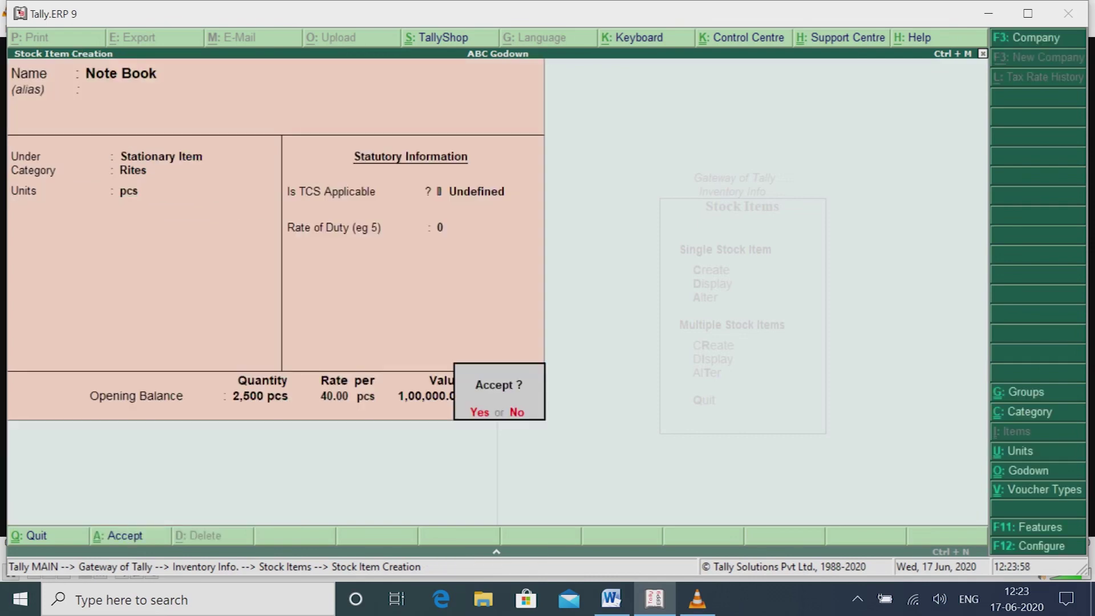
key("Return")
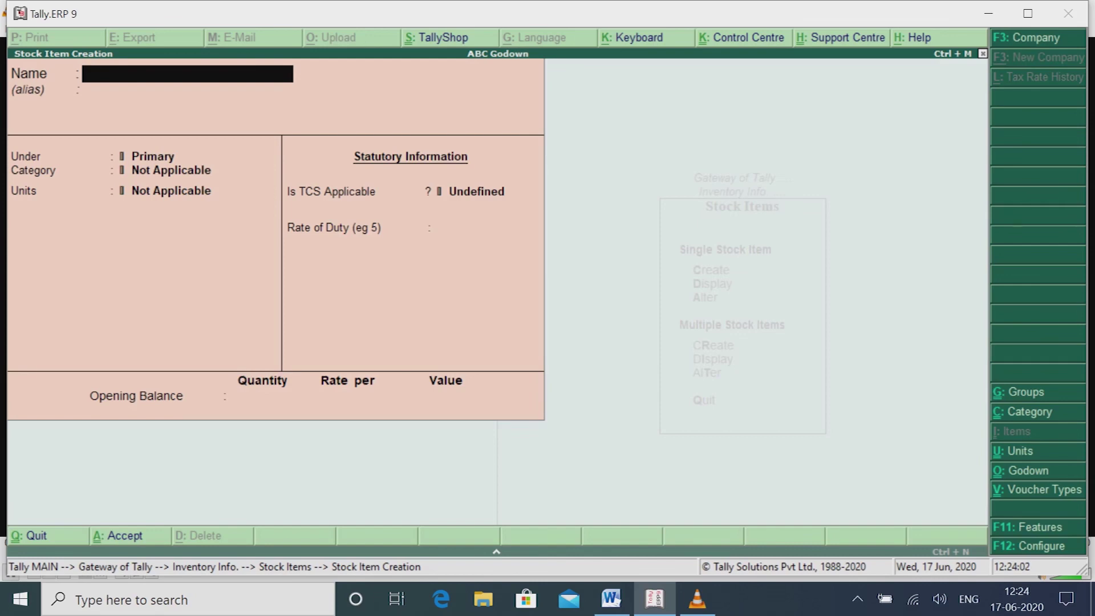
Step: Start a stock item named Eraser under the Stationary Item group
type("Eraser")
key("Return")
key("Return")
key("Down")
key("Down")
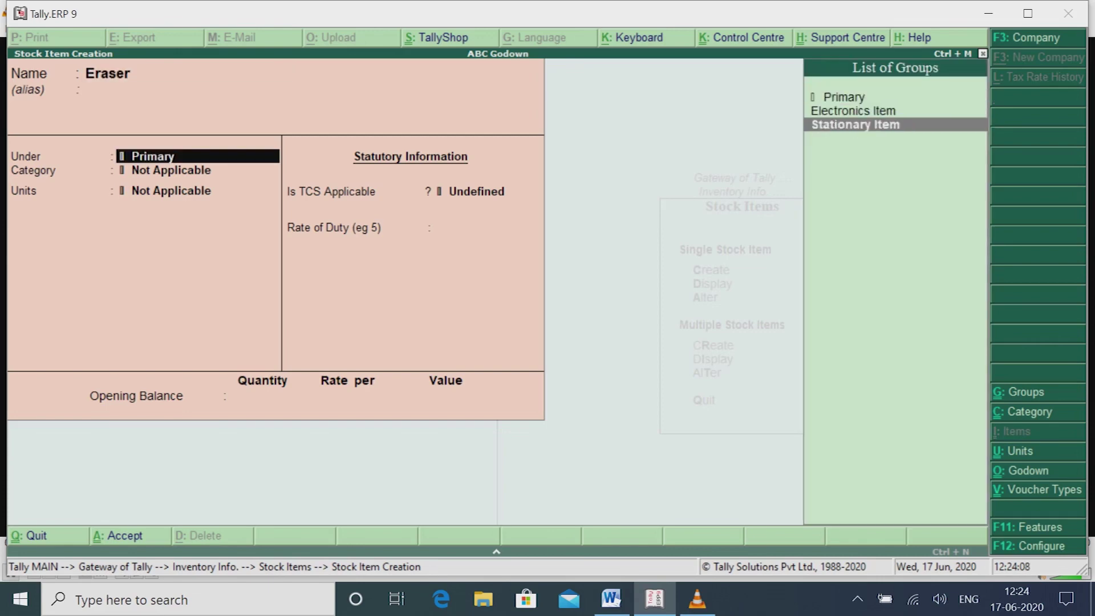
key("Return")
Step: Set the Eraser's category to Non Dust and accept pcs as its unit
key("Down")
key("Down")
key("Down")
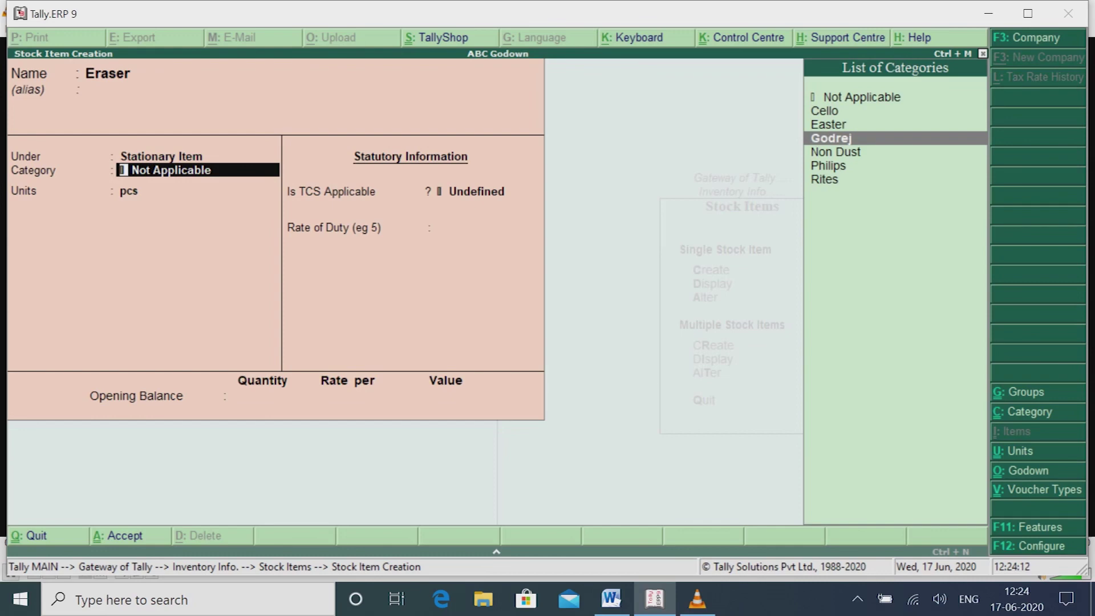
key("Down")
key("Return")
key("Return")
key("Return")
key("Return")
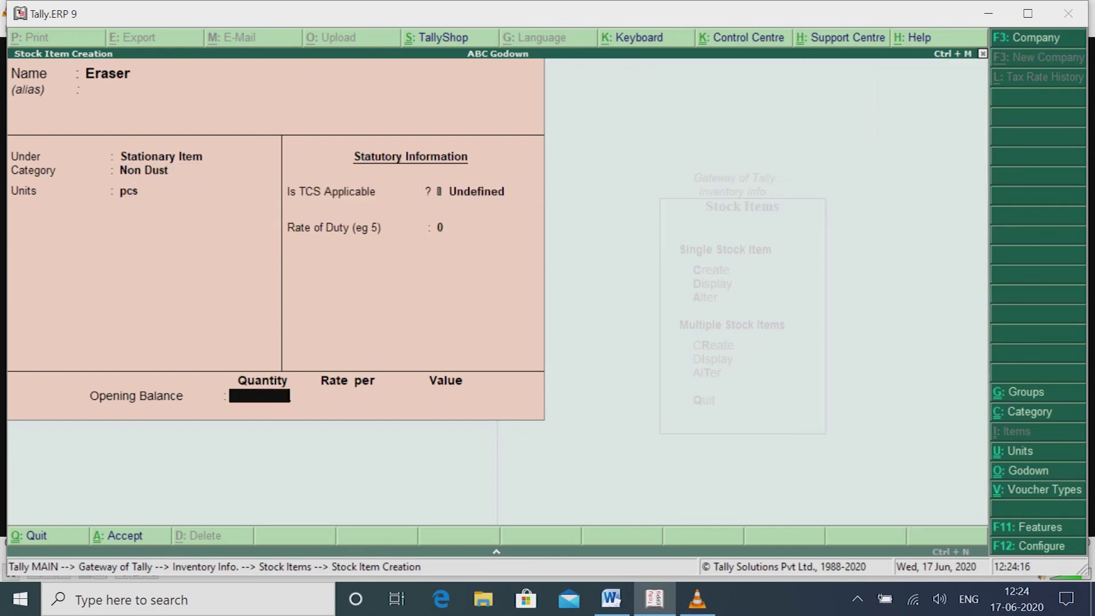
Step: Enter an Eraser opening balance of 2000 pcs in Delhi Godown at rate 5 and save the item
type("2000")
key("Return")
key("Return")
key("Return")
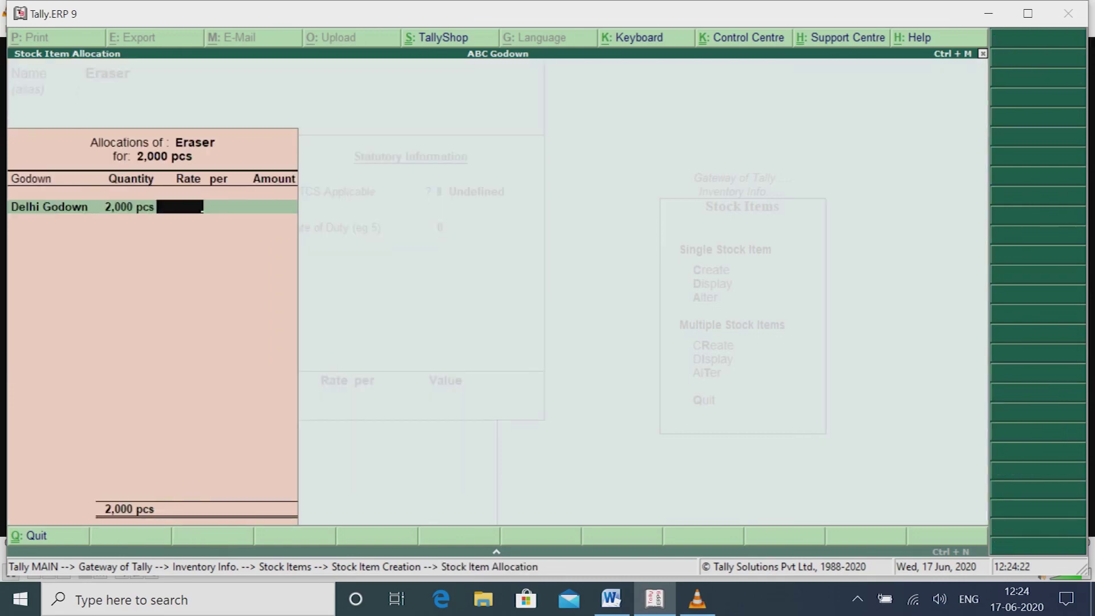
type("5")
key("Return")
key("Return")
key("Return")
key("Return")
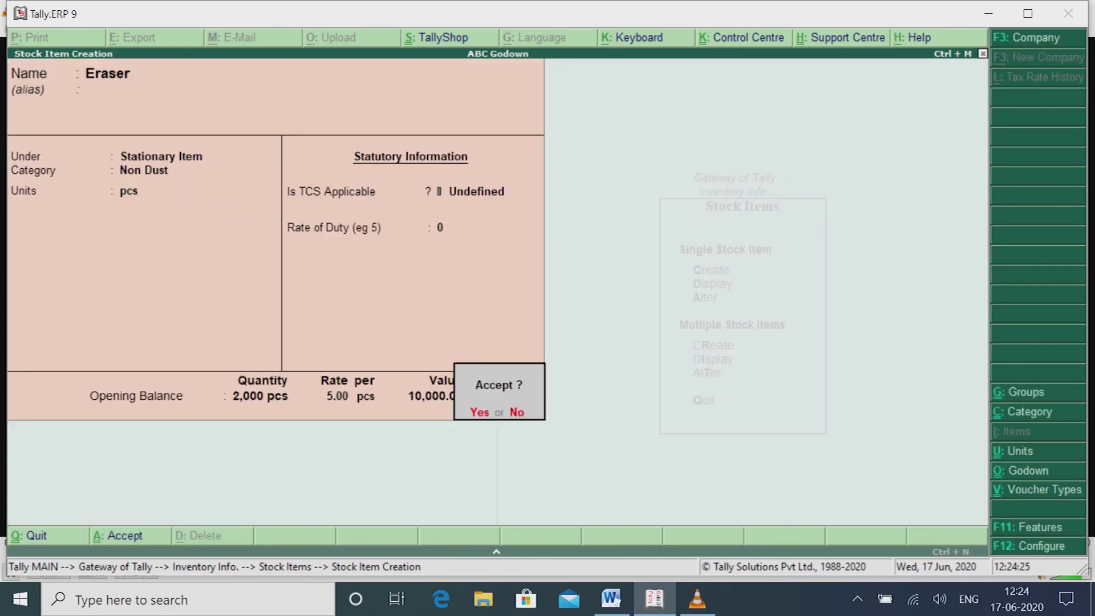
key("Return")
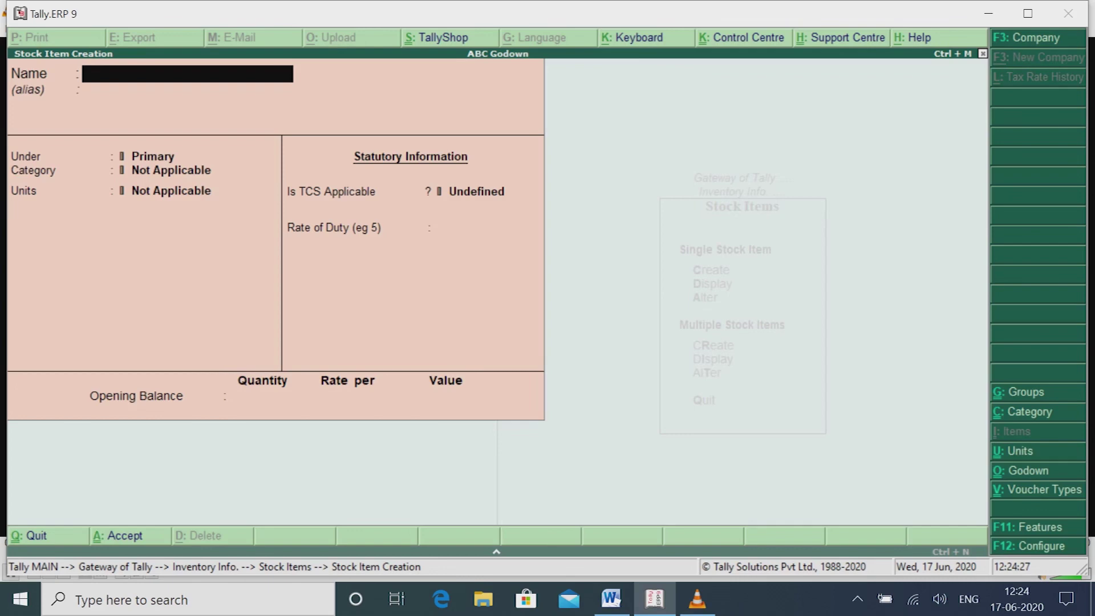
Step: Start a stock item named Typewriter under the Stationary Item group
type("Typewriter")
key("Return")
key("Return")
key("Down")
key("Down")
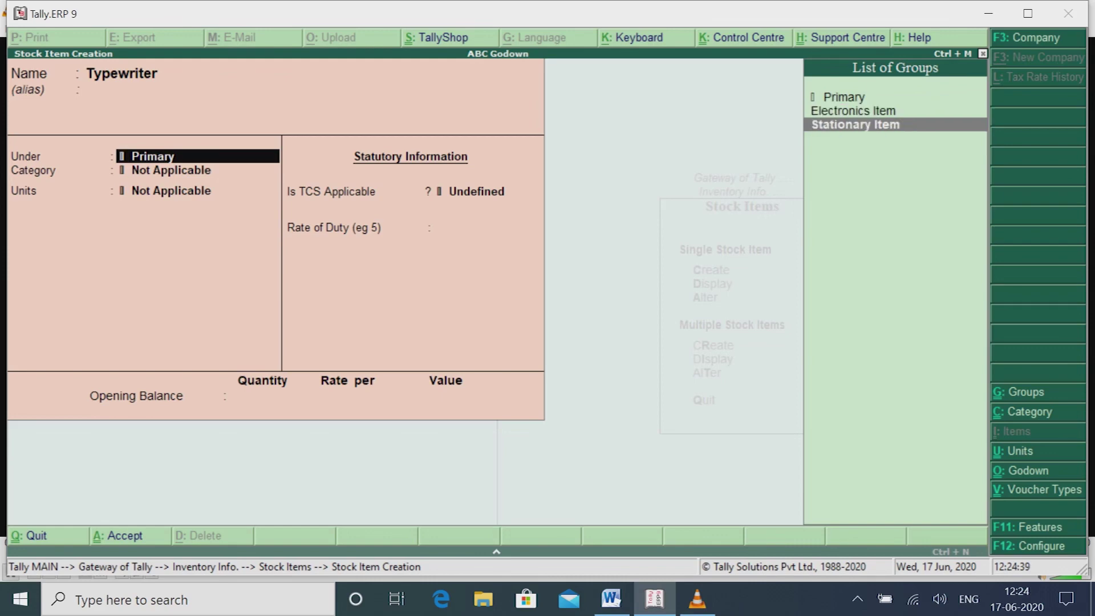
key("Return")
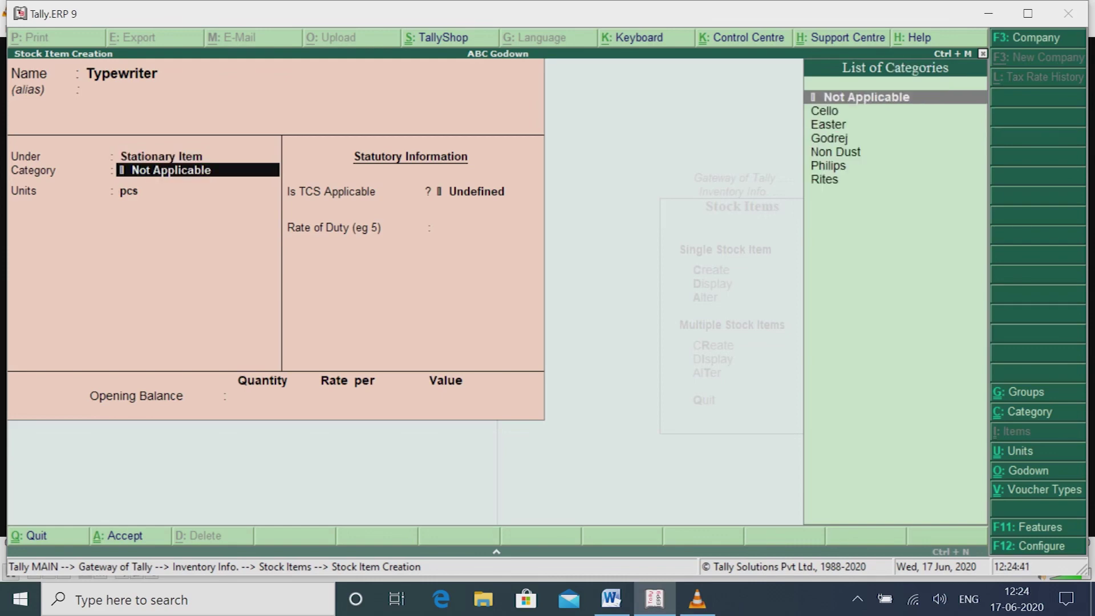
Step: Set the Typewriter's category to Easter and accept pcs as its unit
key("Down")
key("Down")
key("Down")
key("Down")
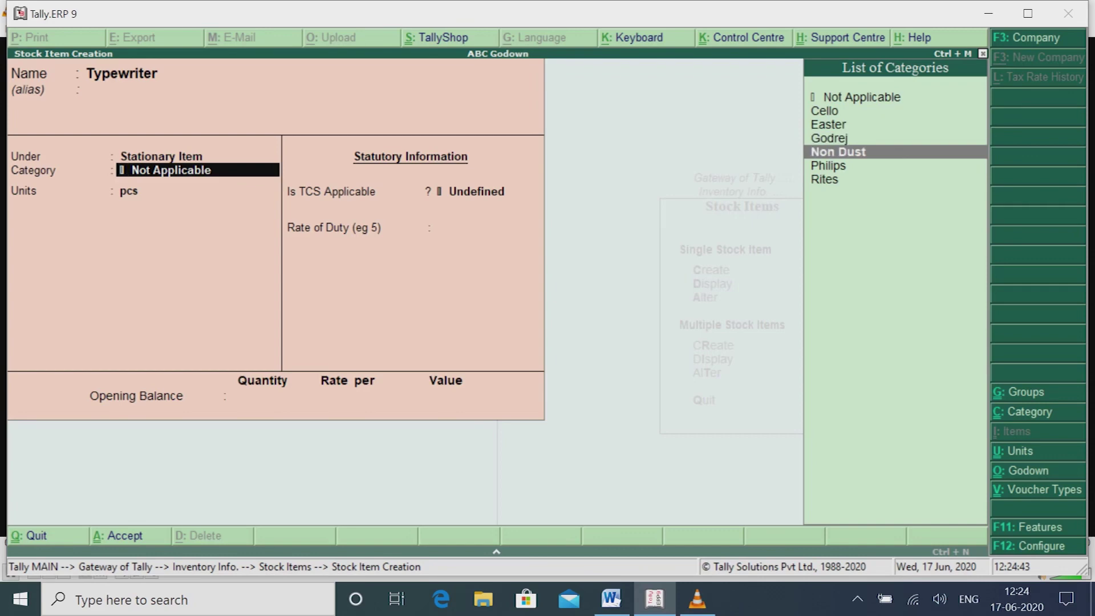
key("Up")
key("Up")
key("Return")
key("Return")
key("Return")
key("Return")
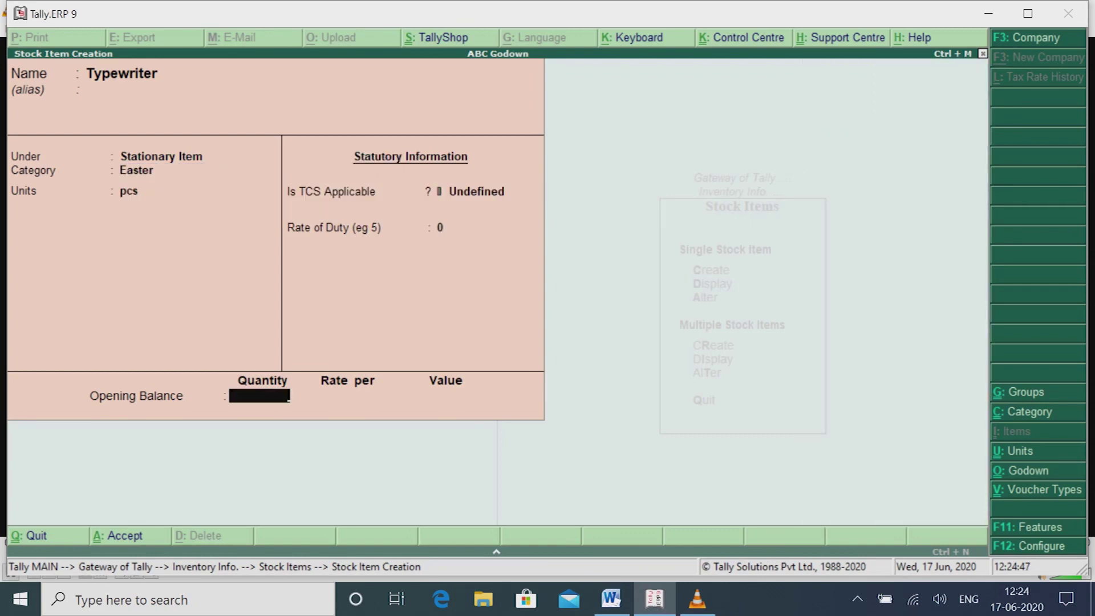
Step: Enter a Typewriter opening balance of 1500 pcs in Delhi Godown at rate 2,500 and save the item
type("1500")
key("Return")
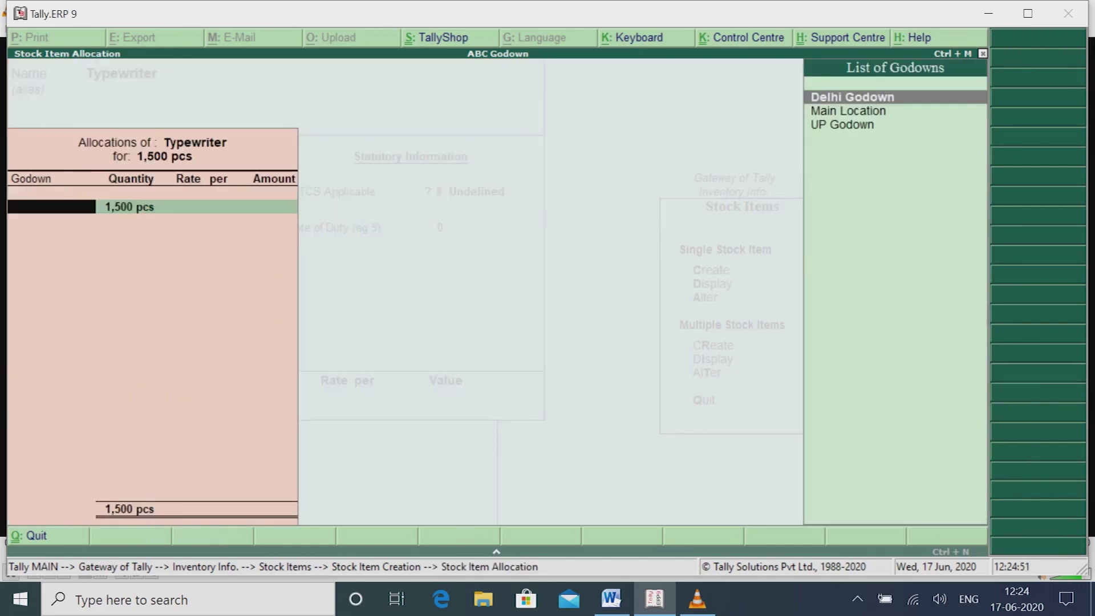
key("Return")
key("Return")
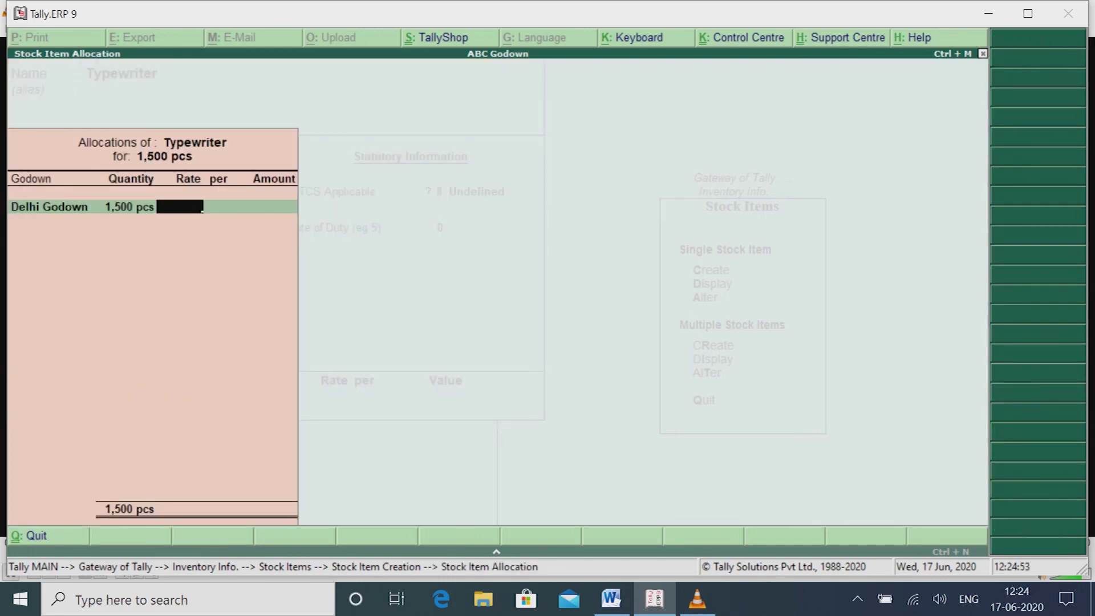
type("2,5")
type("00")
key("Return")
key("Return")
key("Return")
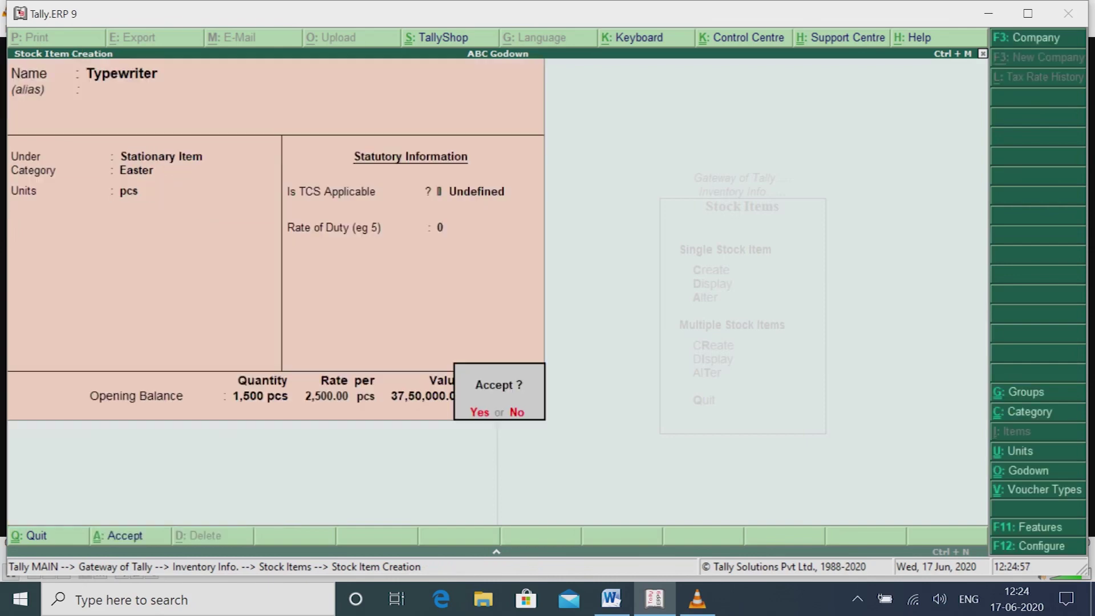
key("Return")
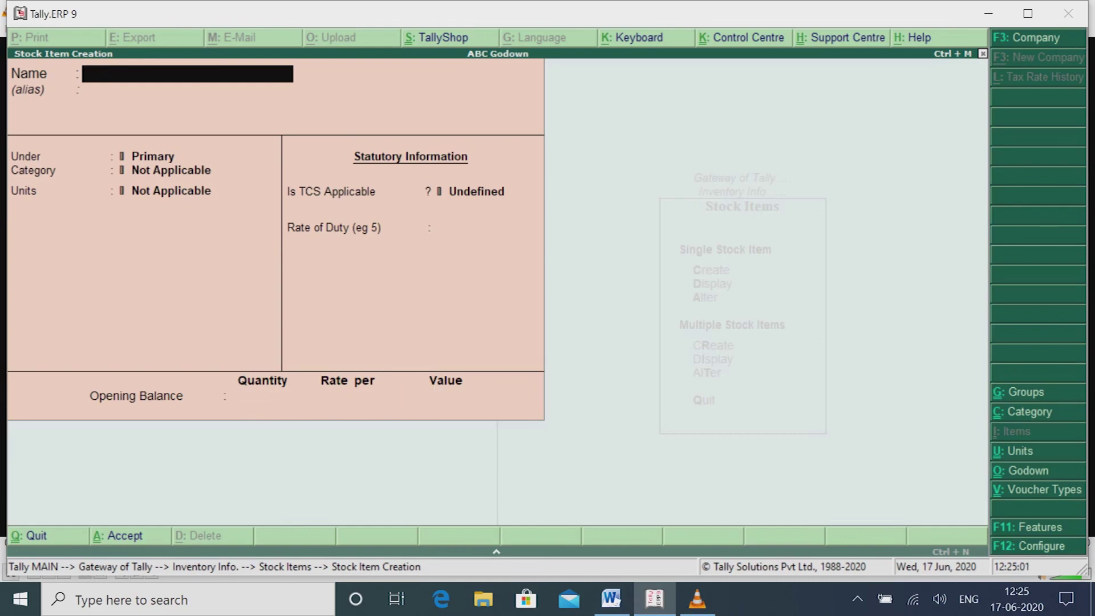
Step: Leave stock item creation and open the single stock item Ball Pen for alteration
key("Escape")
key("Return")
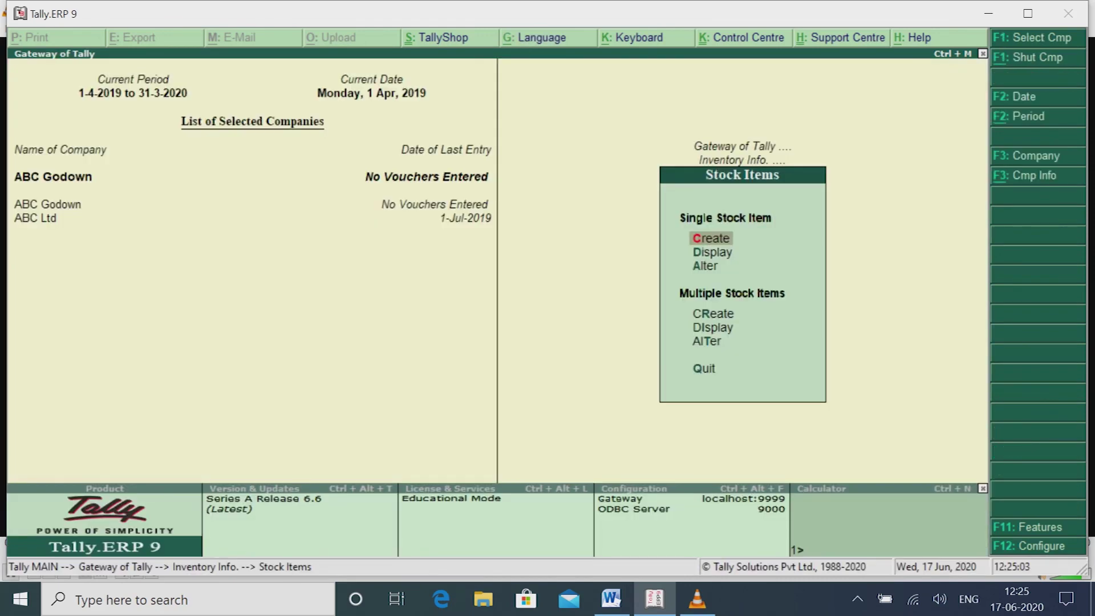
key("Down")
key("Down")
key("Return")
key("Down")
key("Up")
key("Return")
Step: Keep Ball Pen's Stationary Item group and Cello category, and set its unit to pcs
key("Return")
key("Return")
key("Return")
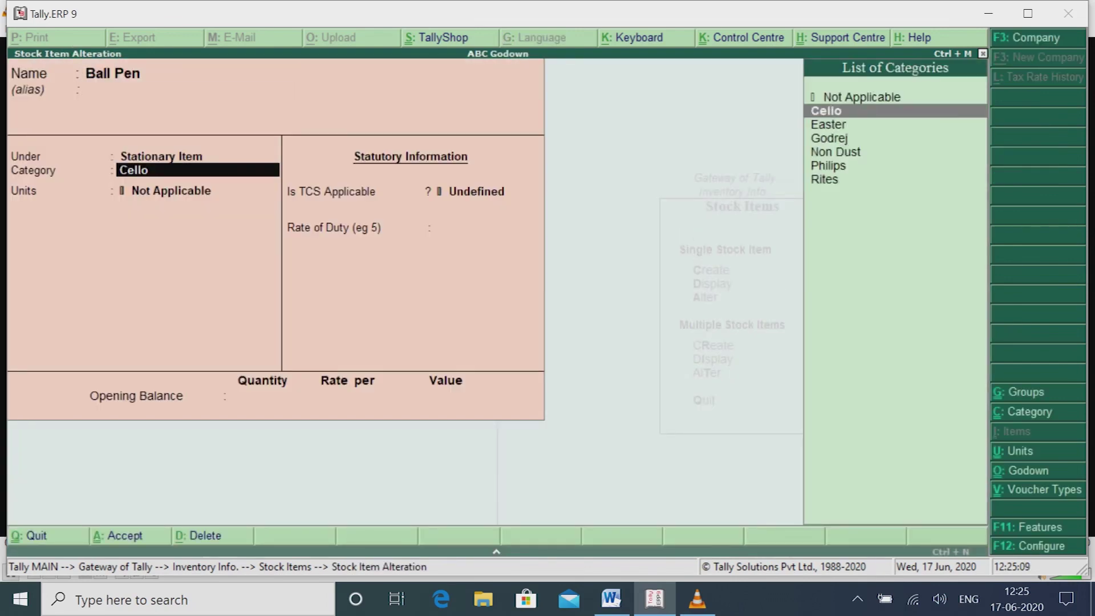
key("Return")
key("Return")
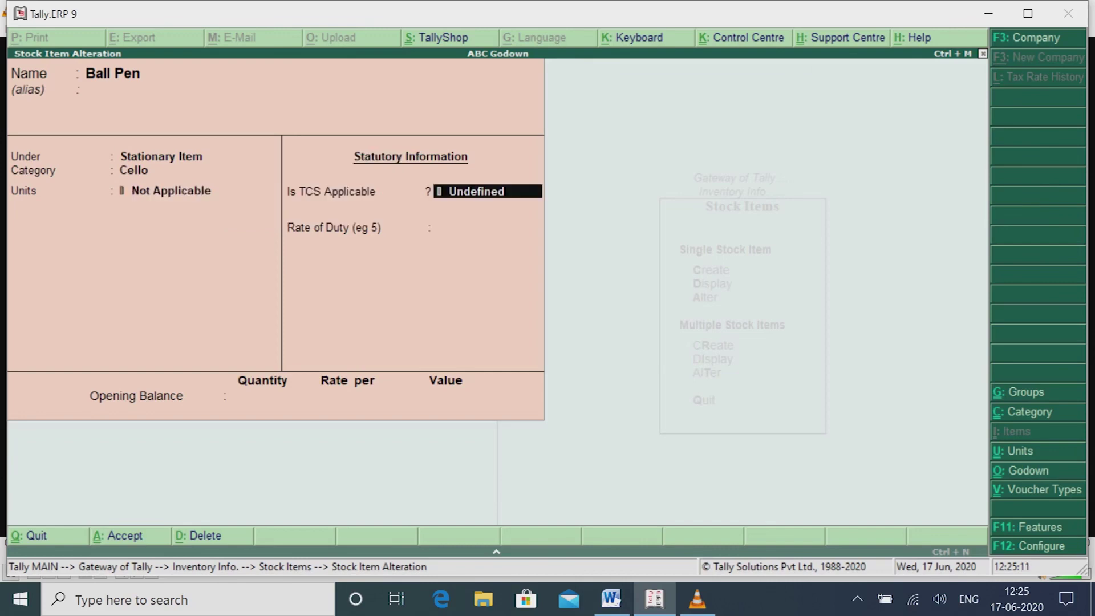
key("BackSpace")
key("Down")
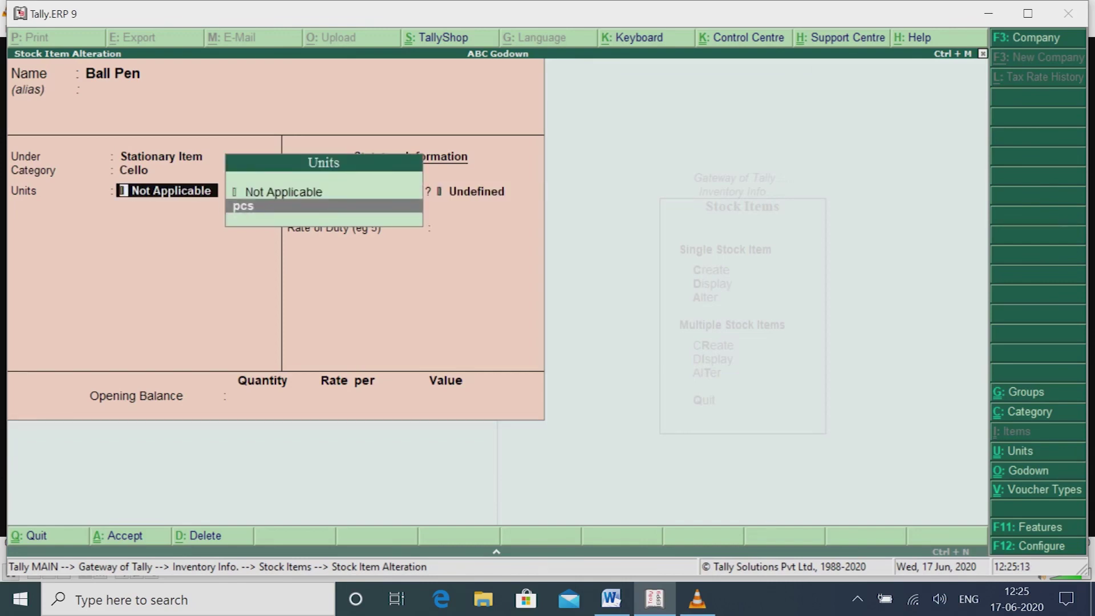
key("Return")
Step: Set TCS applicability to Not Applicable for Ball Pen and pass the rate of duty without entering a value
key("Up")
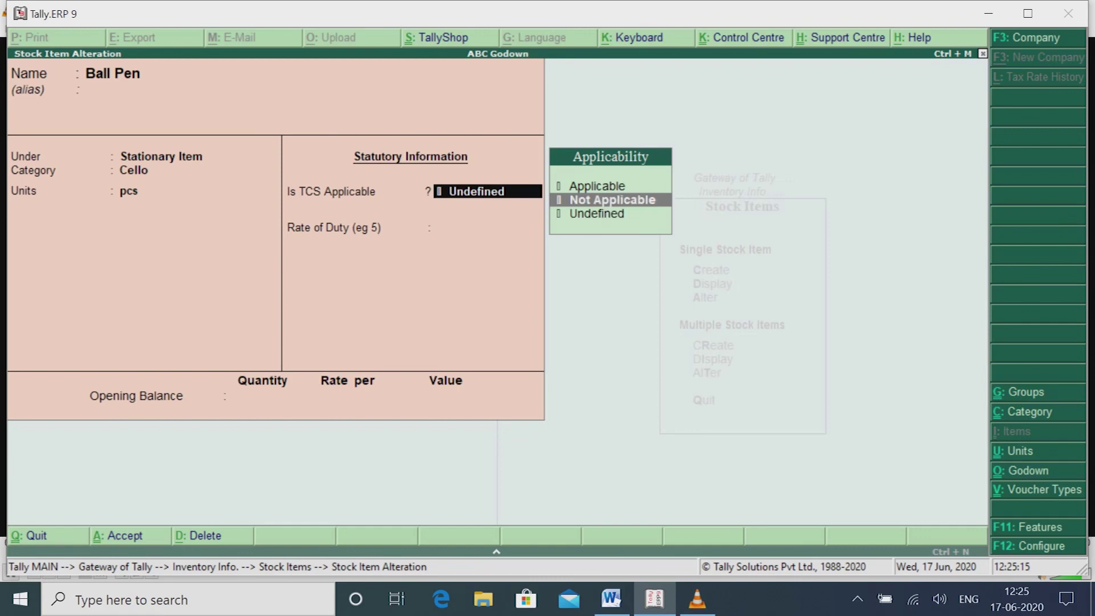
key("Down")
key("Up")
key("Return")
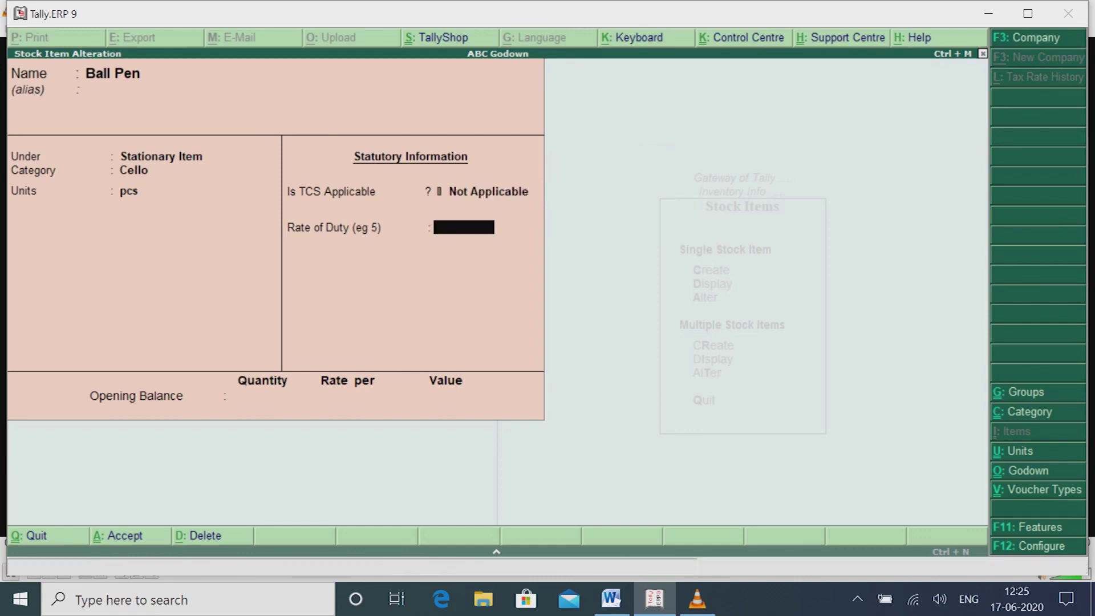
key("Return")
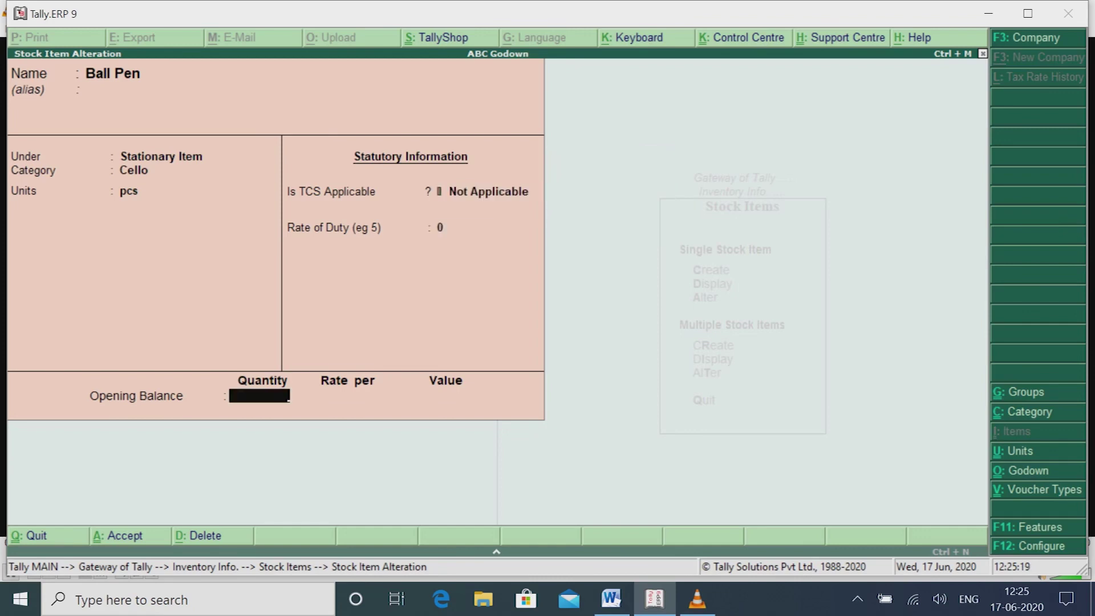
Step: Enter a Ball Pen opening balance of 2000 pcs in Delhi Godown at rate 10 and save the alteration
type("2000")
key("Return")
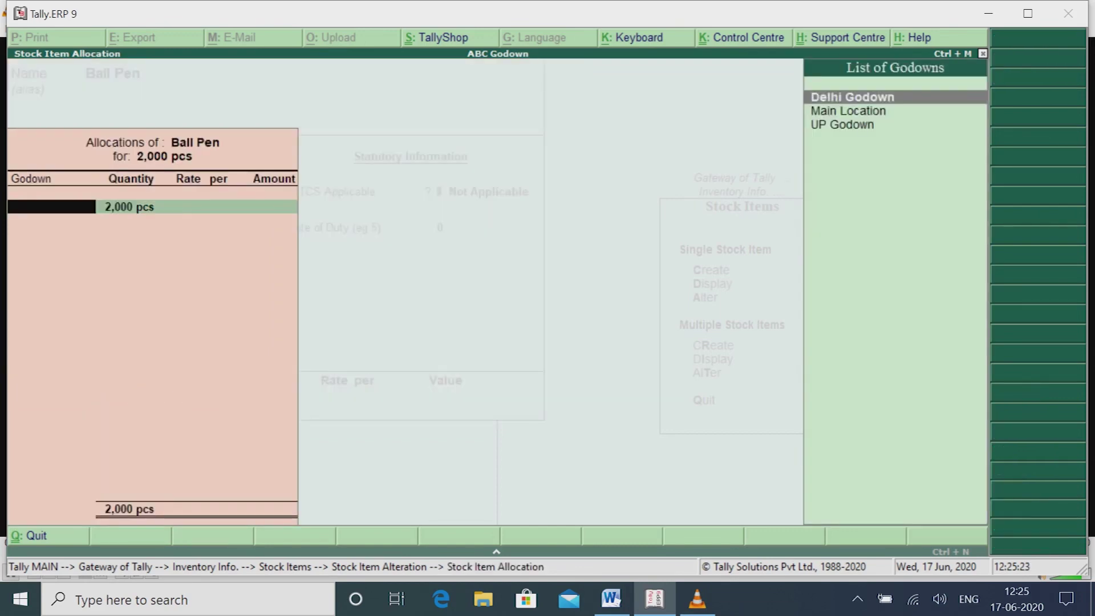
key("Return")
key("Return")
type("10")
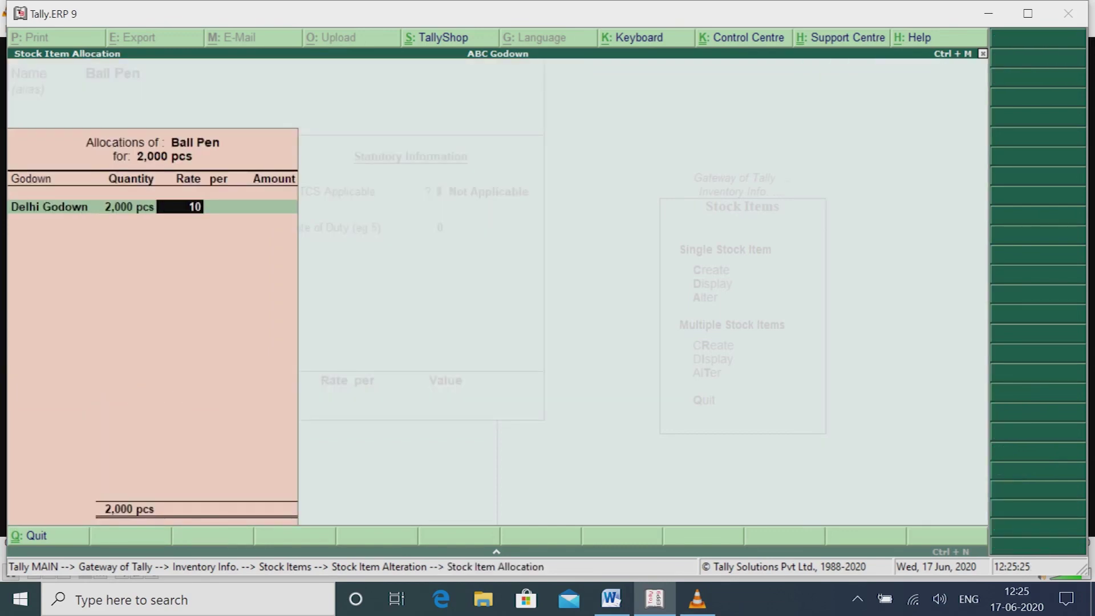
key("Return")
key("Return")
key("Return")
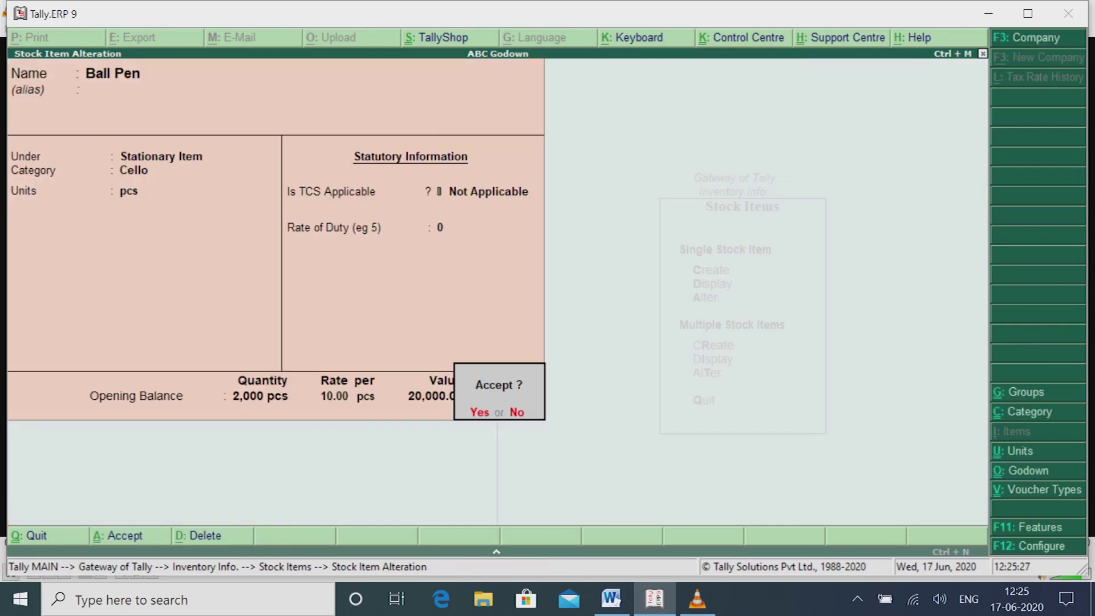
key("Return")
Step: Leave stock item alteration and open the creation form for a single stock item
key("Escape")
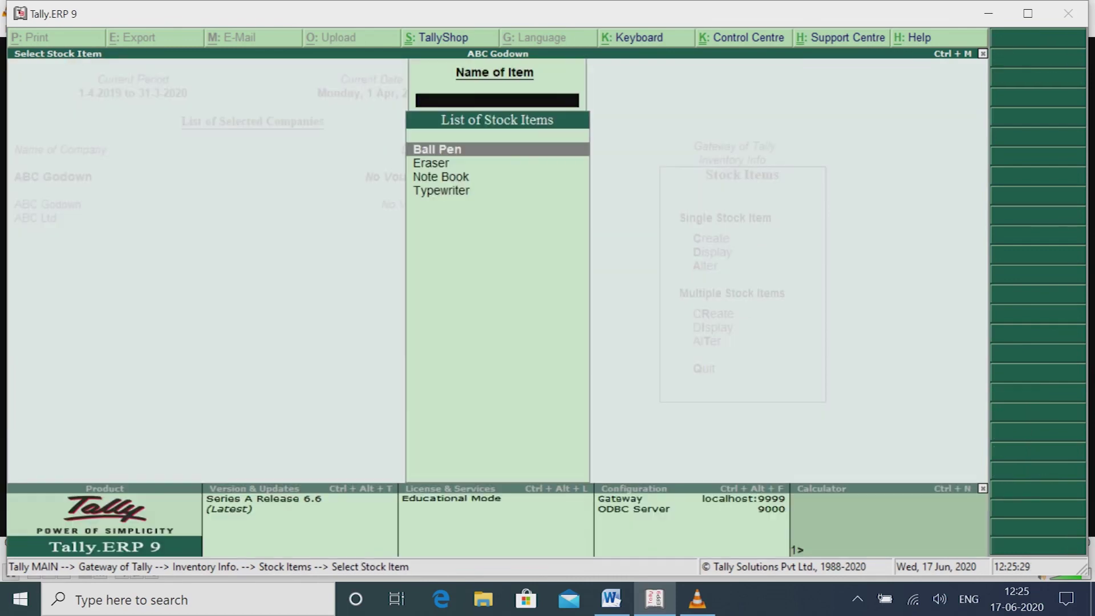
key("Escape")
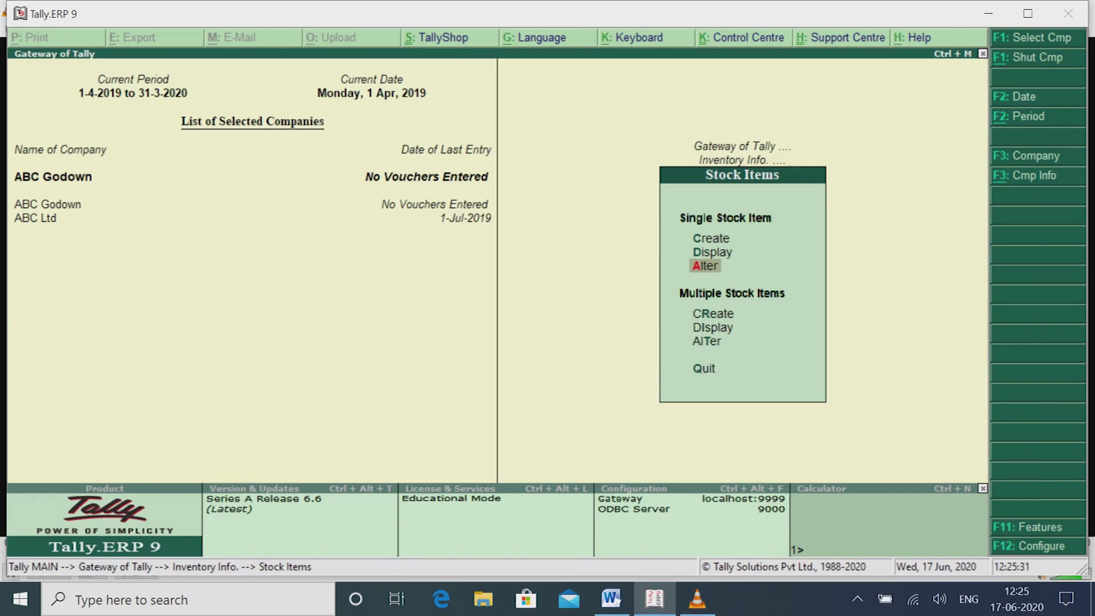
key("Escape")
key("Return")
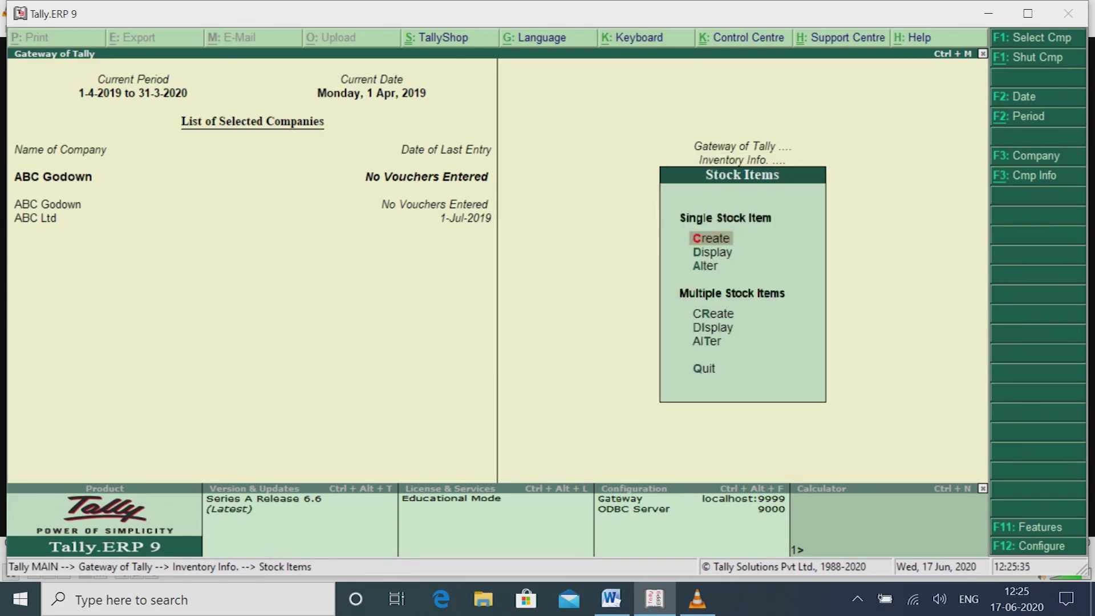
key("Return")
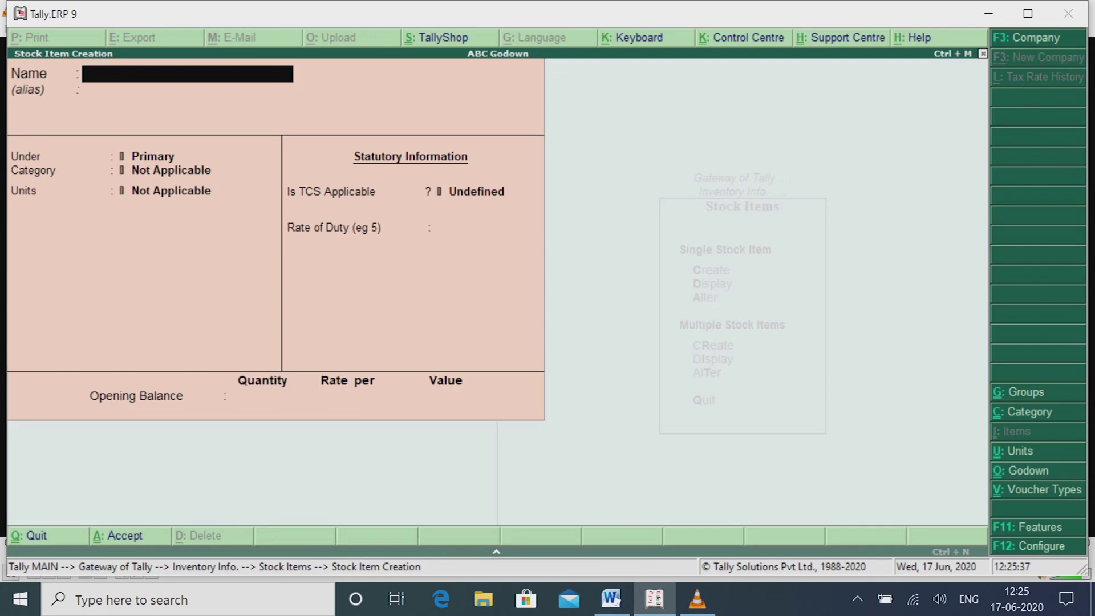
Step: Start a stock item named Washing Machine under the Electronics Item group
type("Washing Ma")
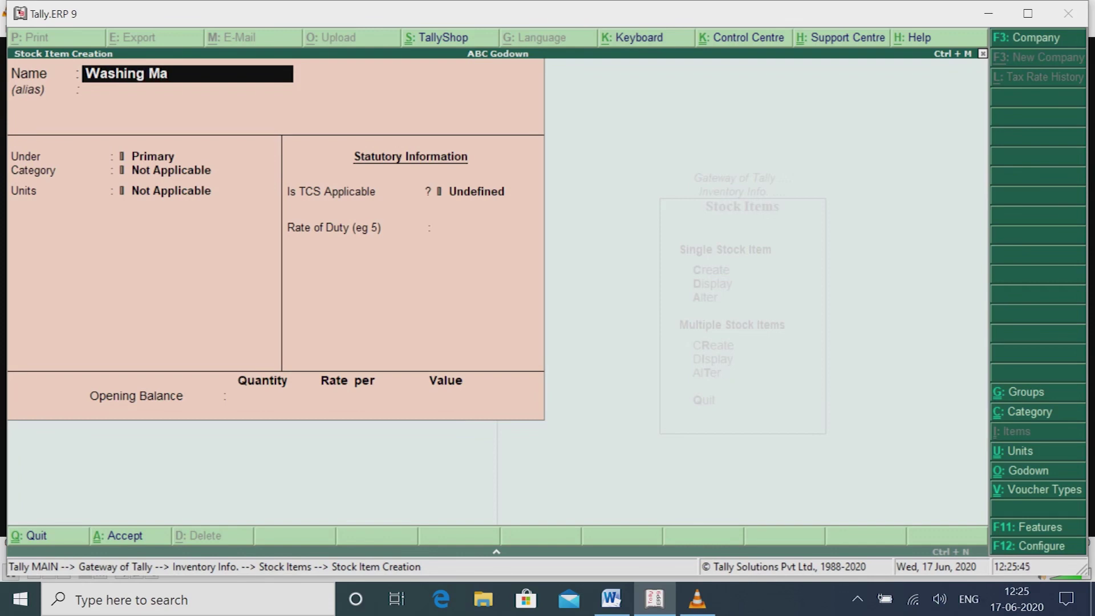
type("chine")
key("Return")
key("Down")
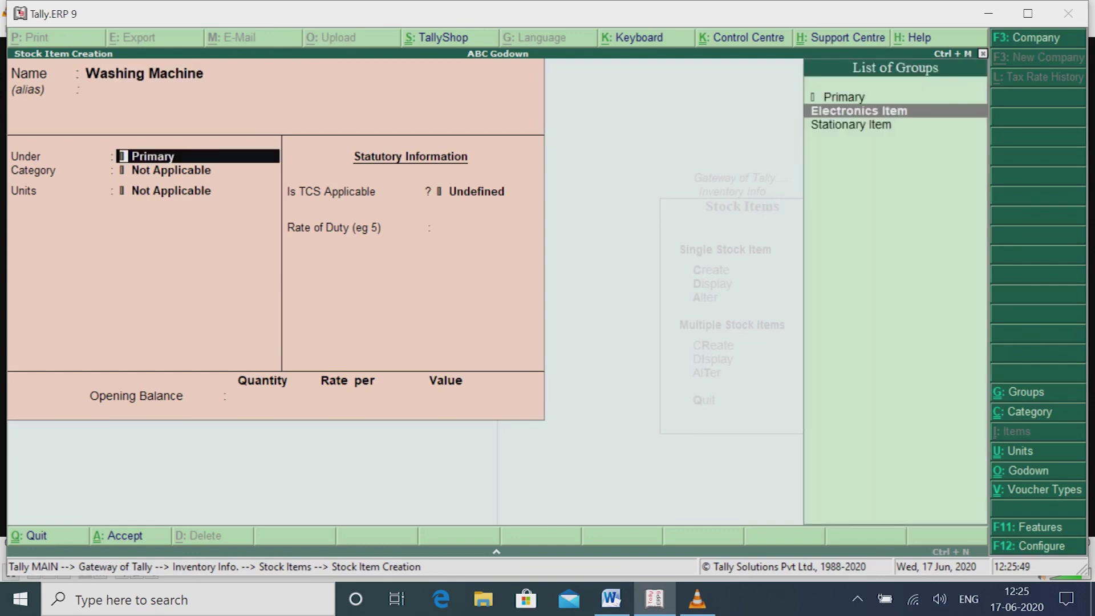
key("Return")
Step: Set the Washing Machine's category to Godrej and unit to pcs, keeping the default statutory details
key("Down")
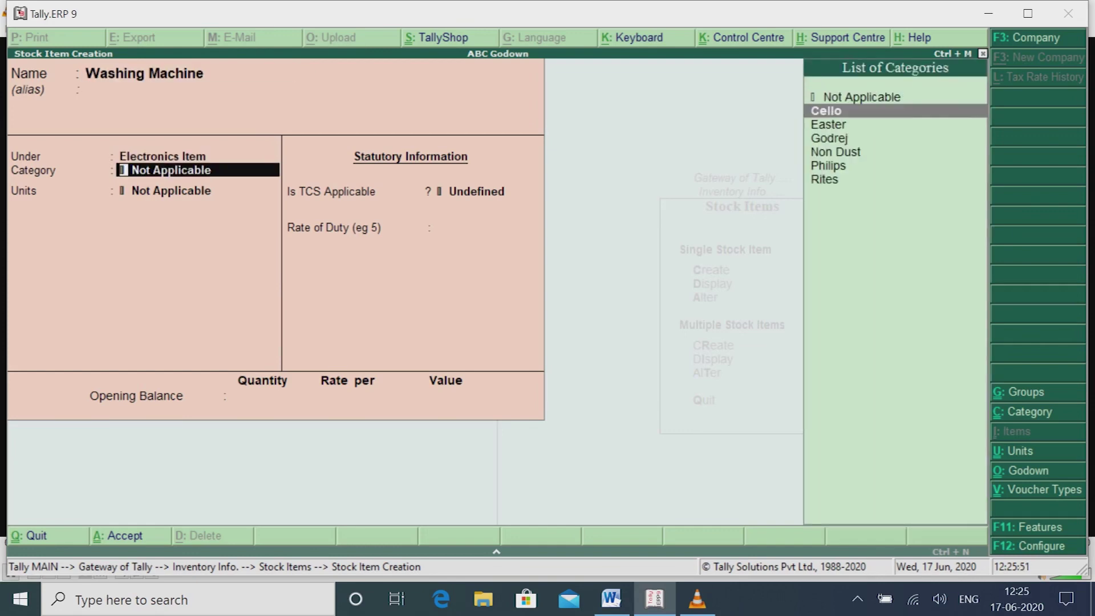
key("Down")
key("Down")
key("Return")
key("Down")
key("Return")
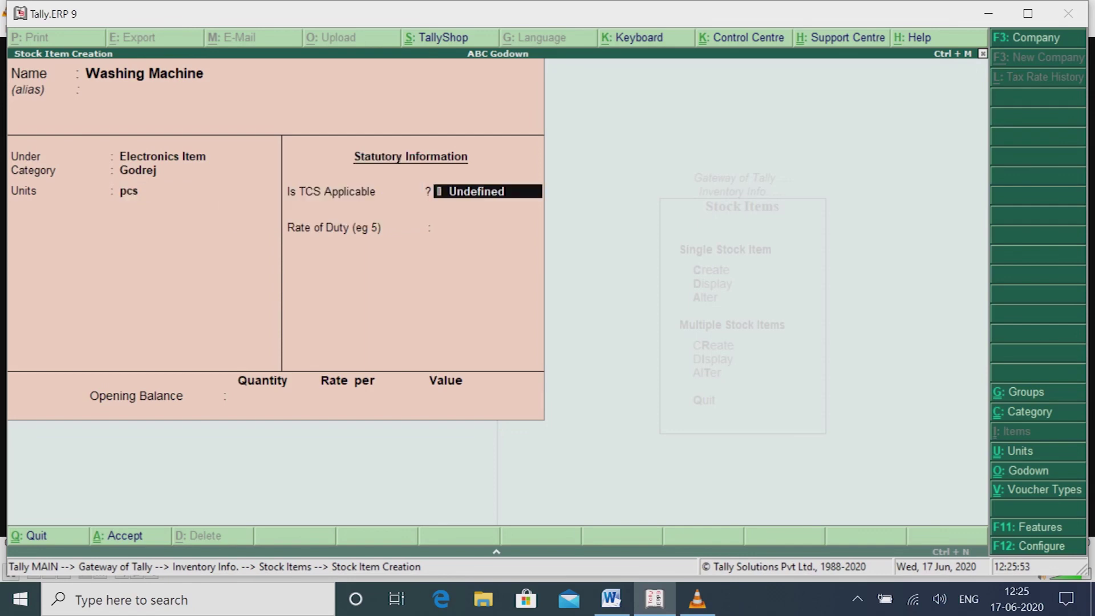
key("Return")
key("Return")
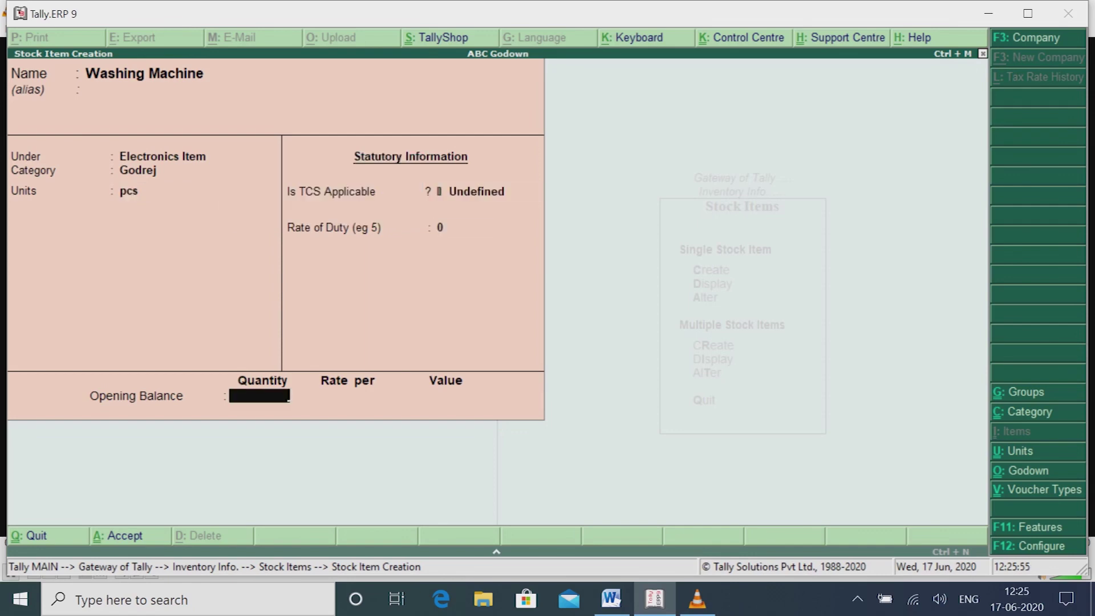
Step: Enter a Washing Machine opening balance of 450 pcs in UP Godown at rate 17,000 and save the item
type("450")
key("Return")
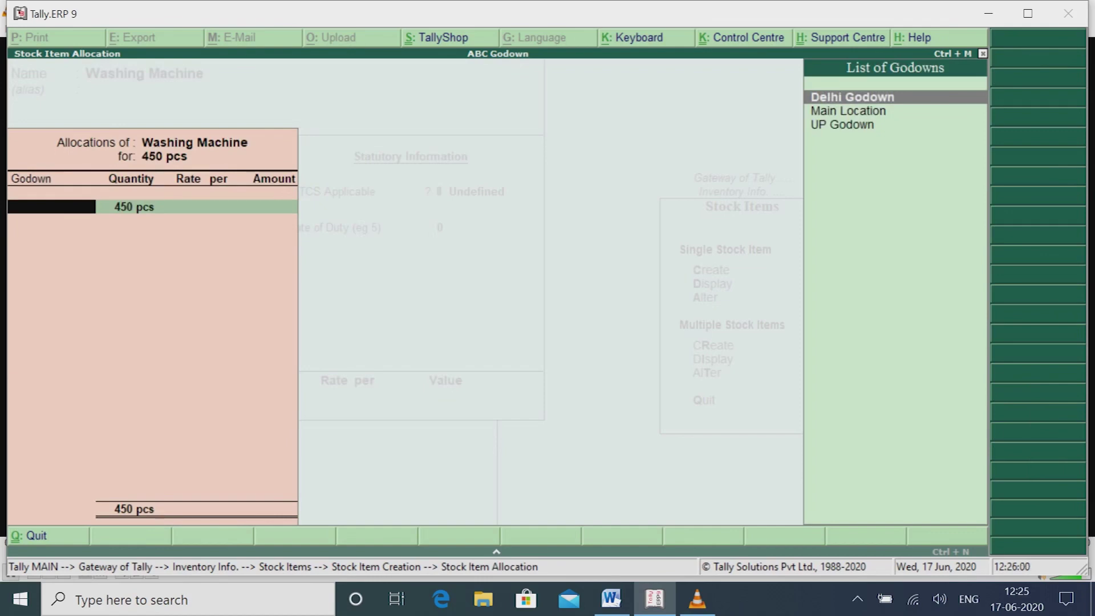
key("Down")
key("Down")
key("Return")
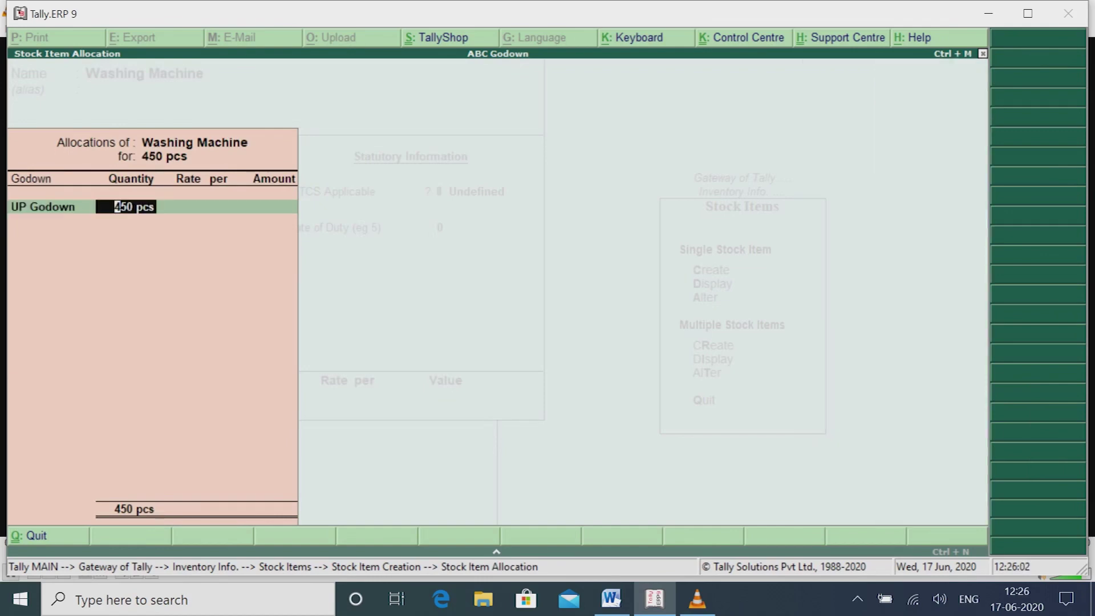
key("Return")
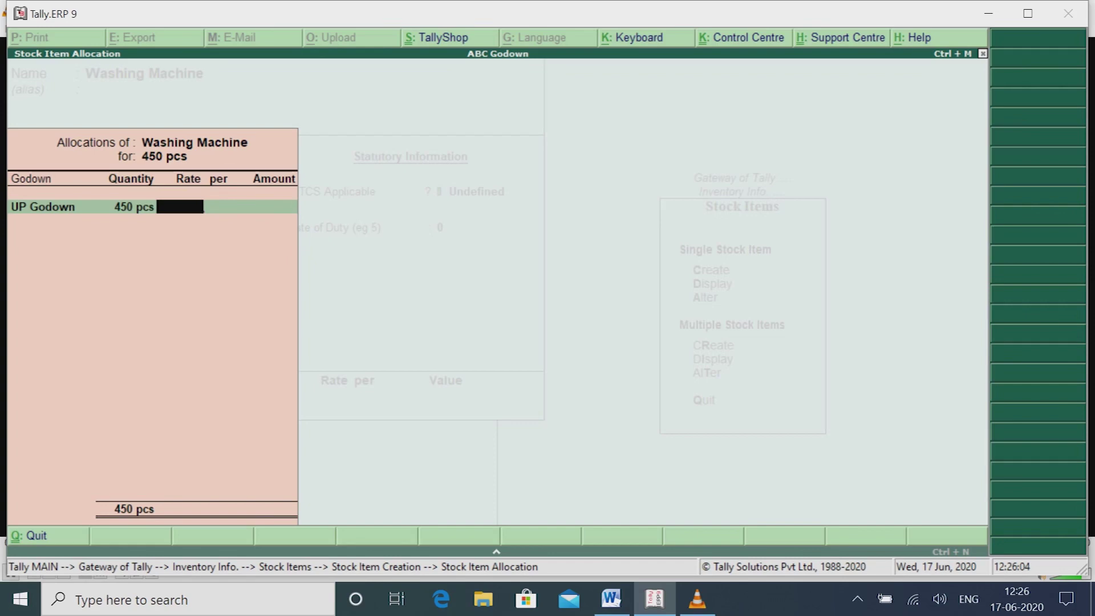
type("17000")
key("Return")
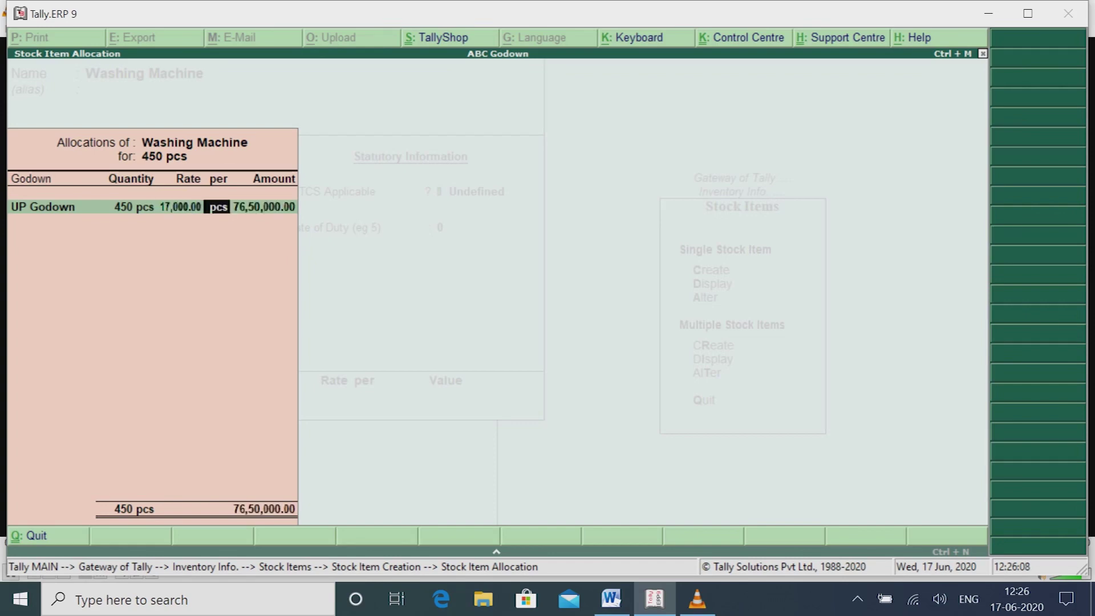
key("Return")
key("Return")
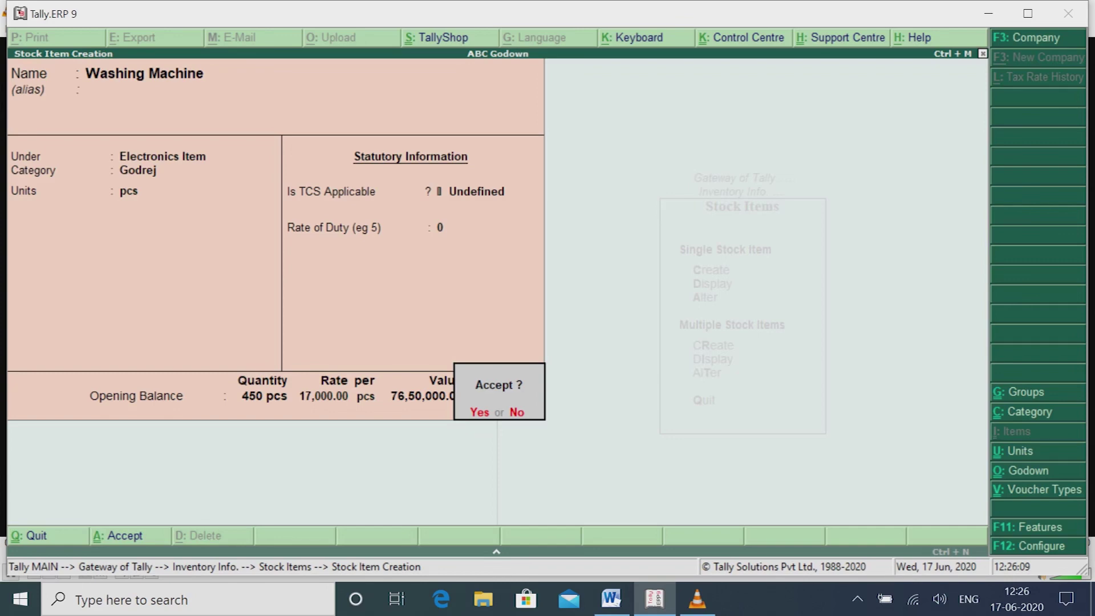
key("Return")
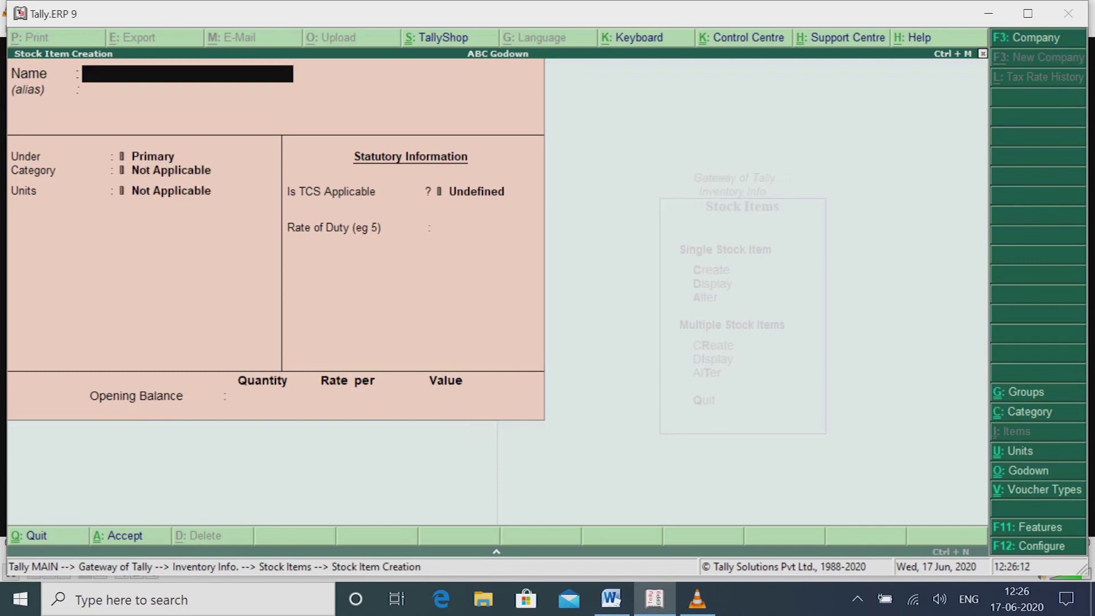
Step: Start a stock item named FM Radio under the Electronics Item group
type("FM Radio")
key("Return")
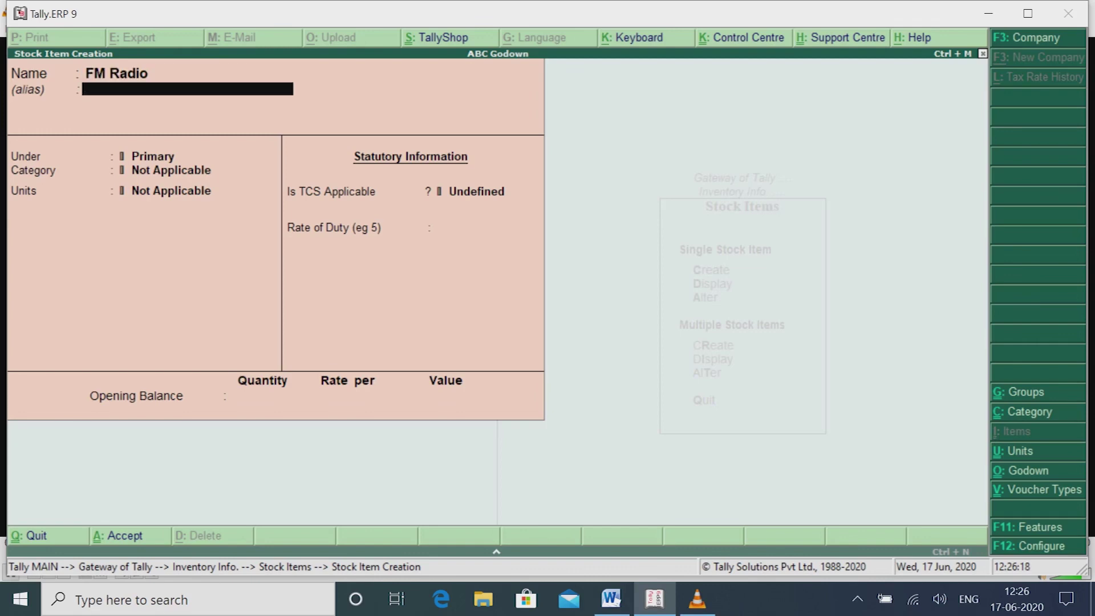
key("Return")
key("Down")
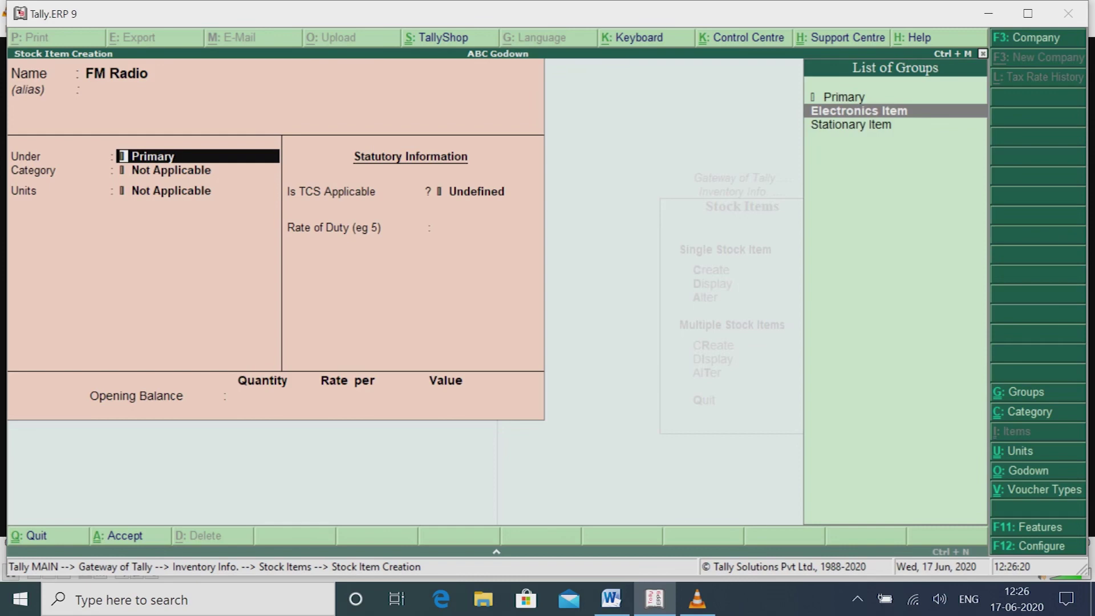
key("Return")
Step: Set the FM Radio's category to Philips, accepting pcs as its unit and the default statutory details
key("Down")
key("Down")
key("Down")
key("Down")
key("Down")
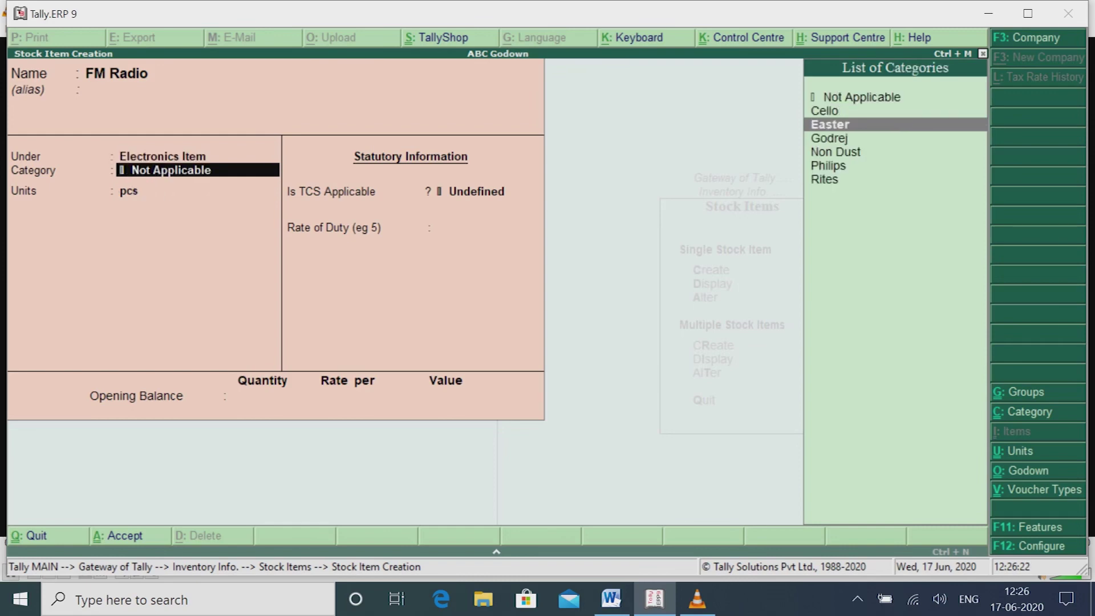
key("Return")
key("Return")
key("Return")
key("Return")
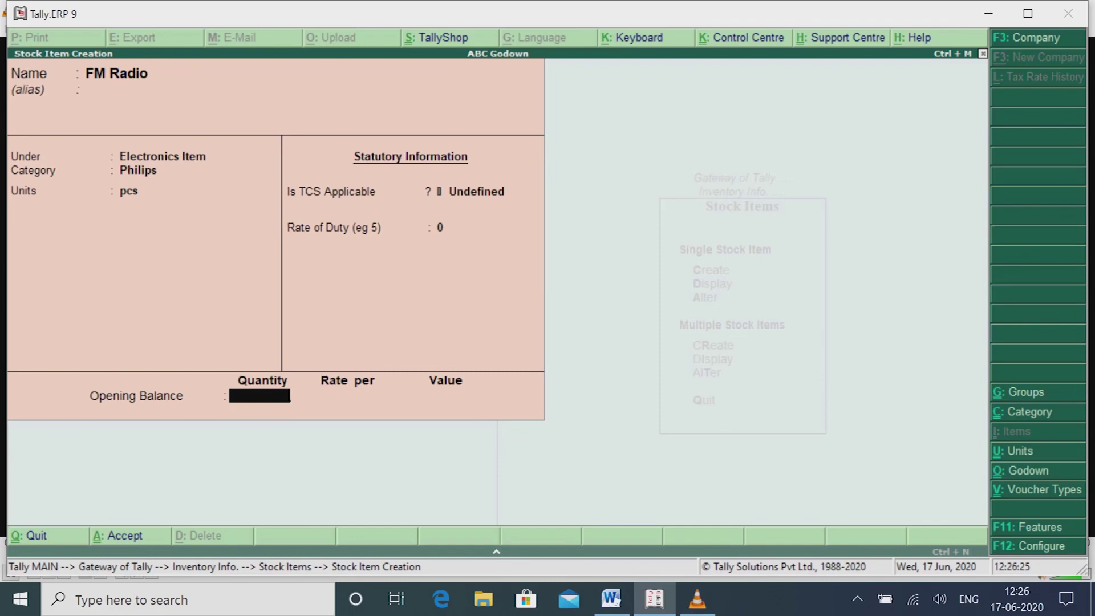
Step: Enter an FM Radio opening balance of 1500 pcs in UP Godown at rate 2,000 and save the item
type("1500")
key("Return")
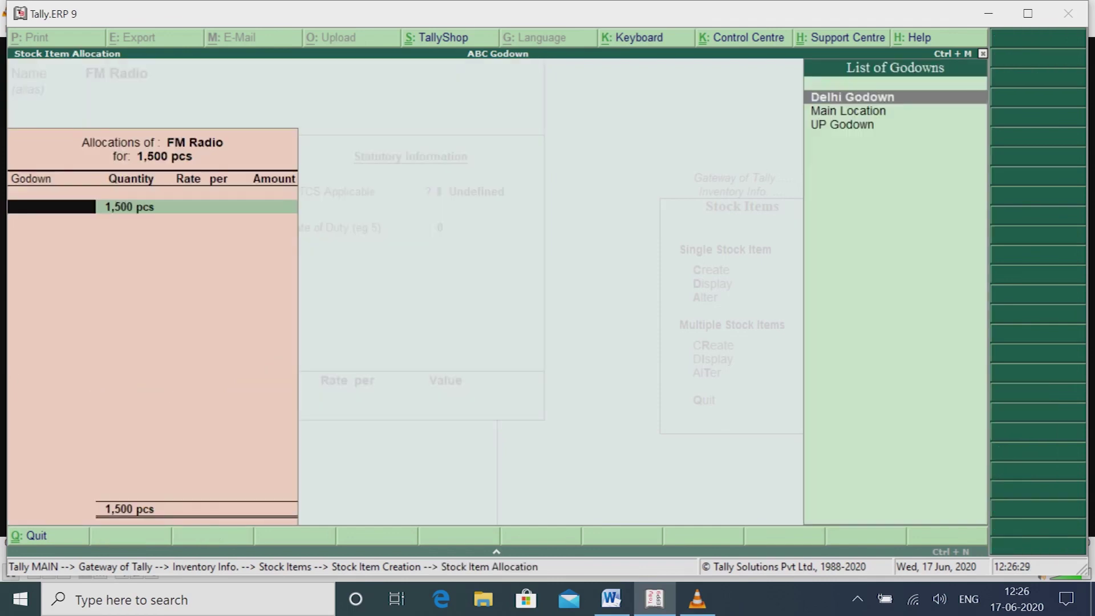
key("Down")
key("Down")
key("Return")
key("Return")
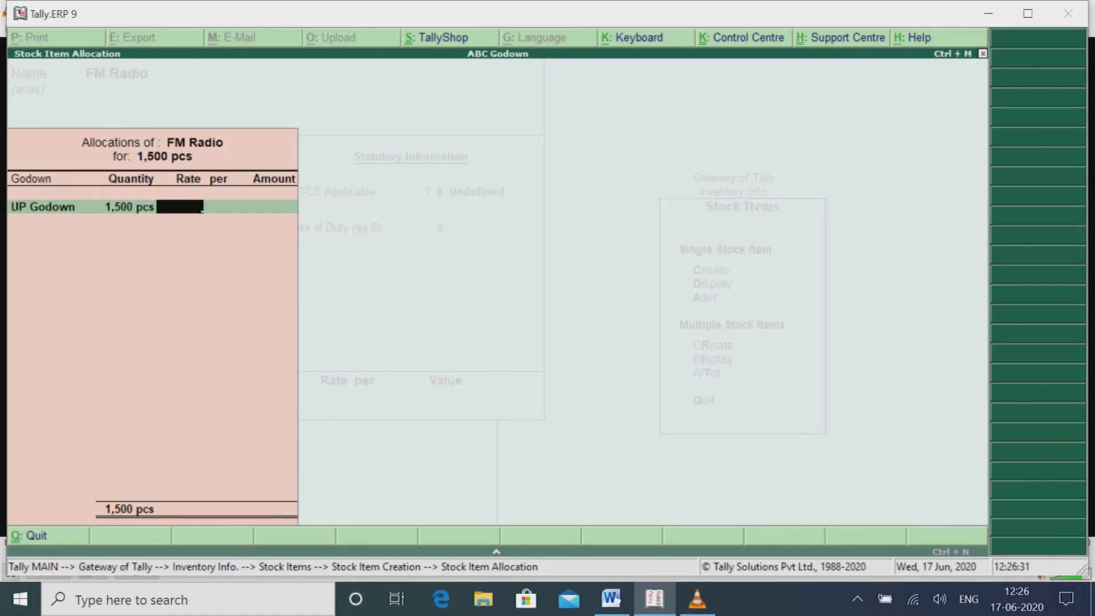
type("2,00")
type("000")
key("Return")
key("Return")
key("Return")
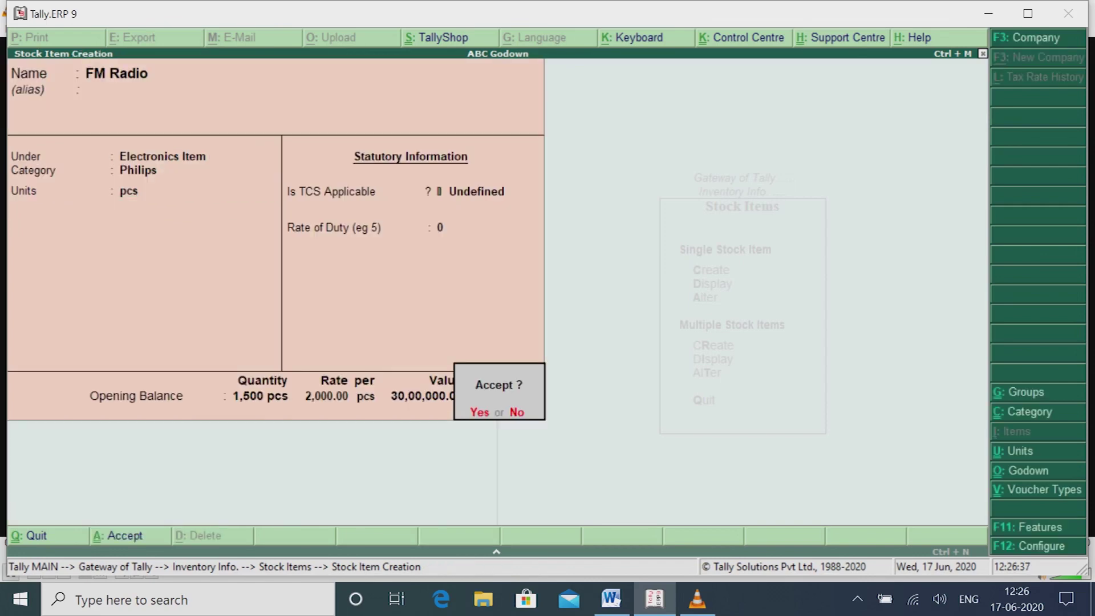
key("Return")
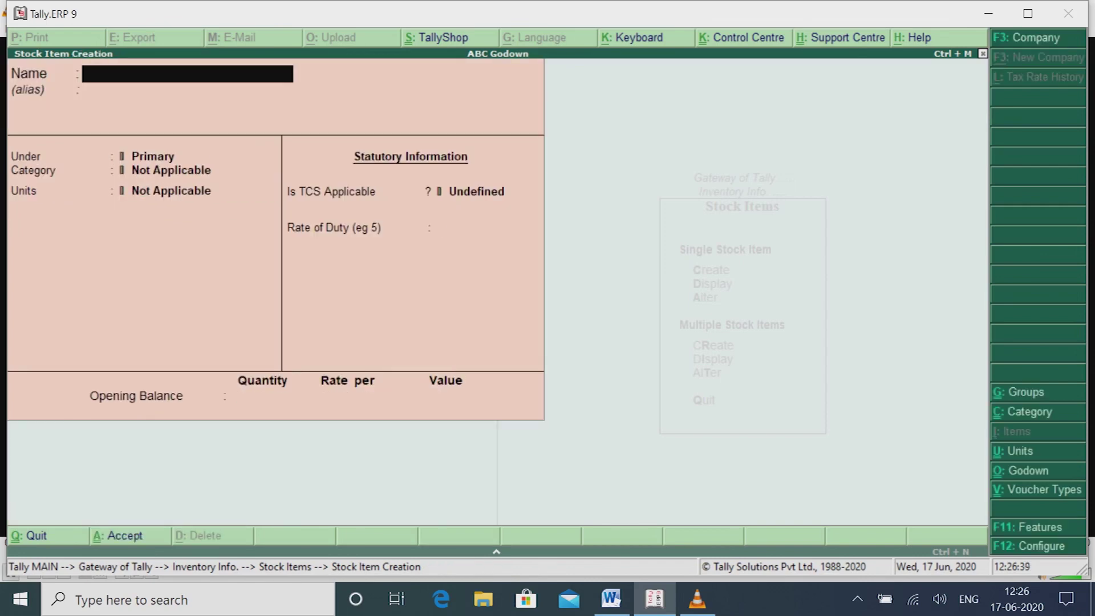
Step: Start a stock item named DVD Player under the Electronics Item group
type("DVD Playr")
key("BackSpace")
type("er")
key("Return")
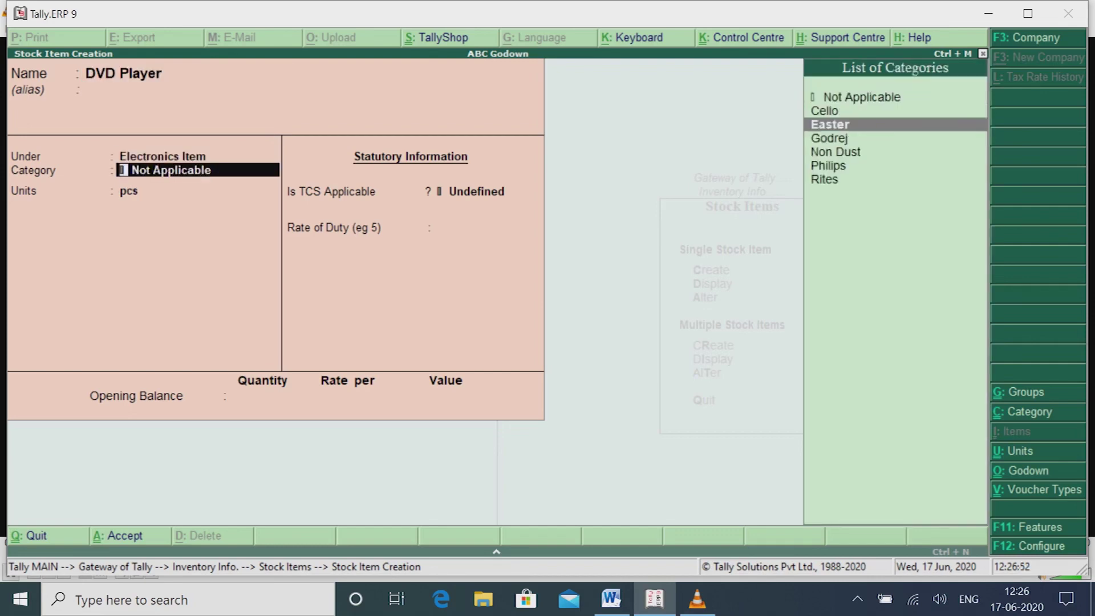
Step: Set the DVD Player's category to Non Dust, accepting pcs as its unit and the default TCS setting
key("Down")
key("Down")
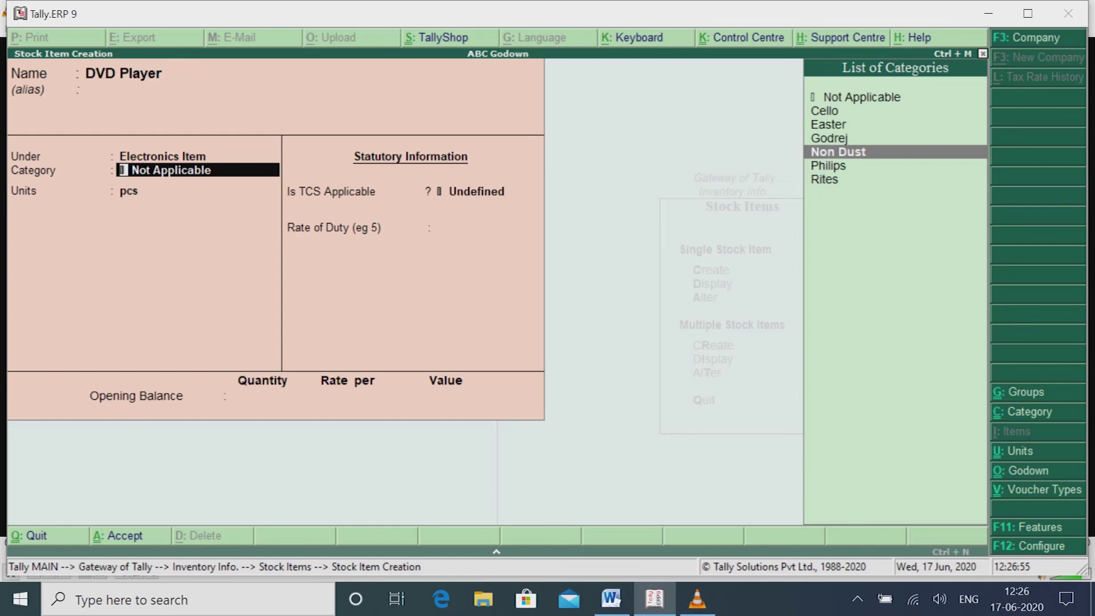
key("Return")
key("Return")
key("Return")
key("Return")
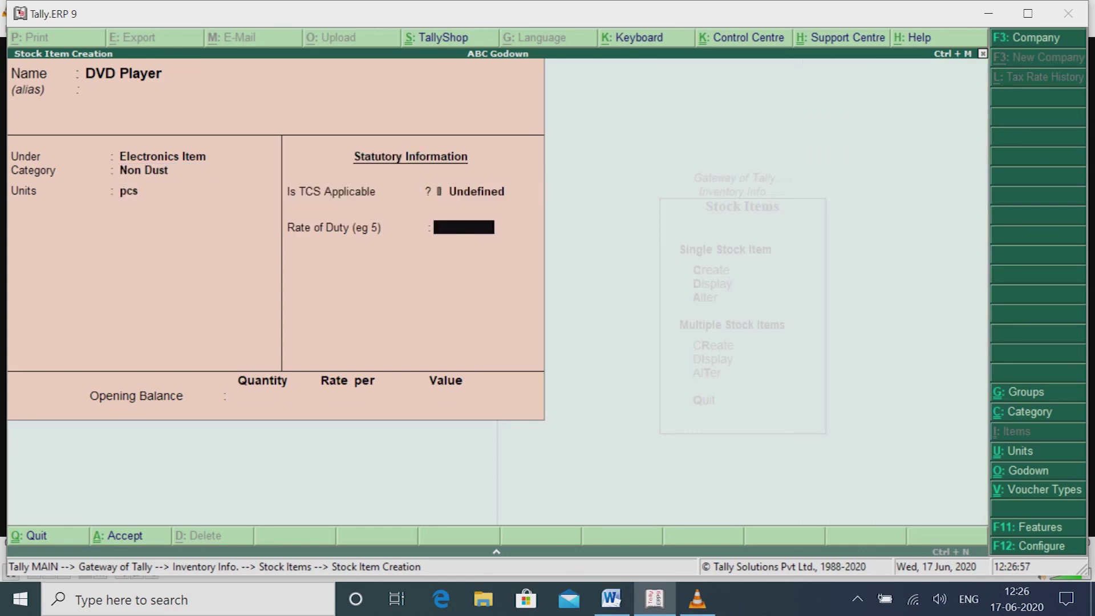
Step: Enter a DVD Player opening balance of 700 pcs in UP Godown at rate 2,500 and save the item
type("700")
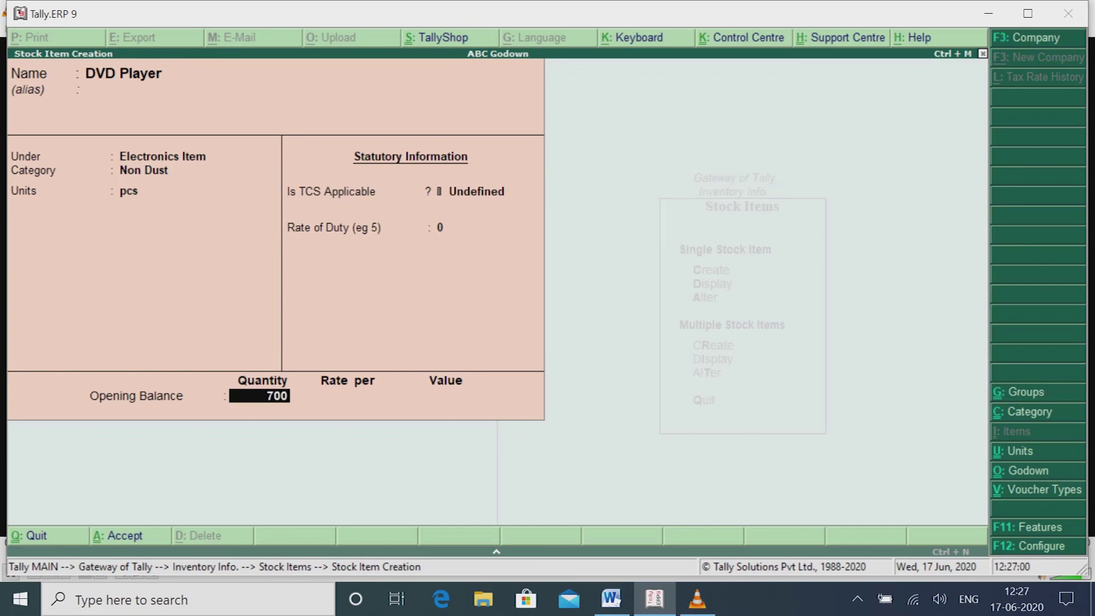
key("Return")
key("Down")
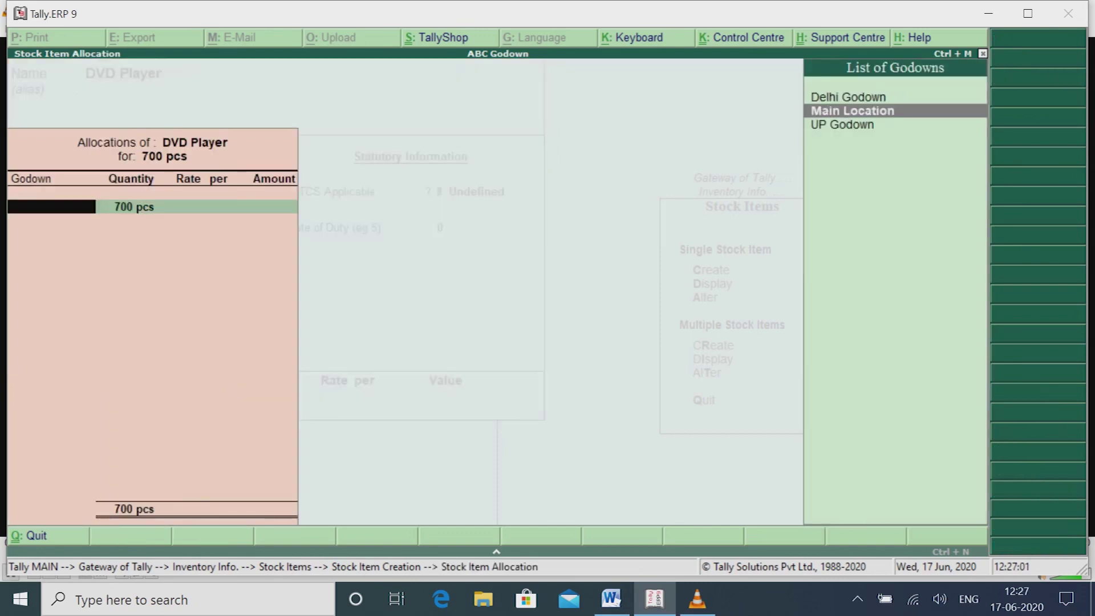
key("Down")
key("Return")
key("Return")
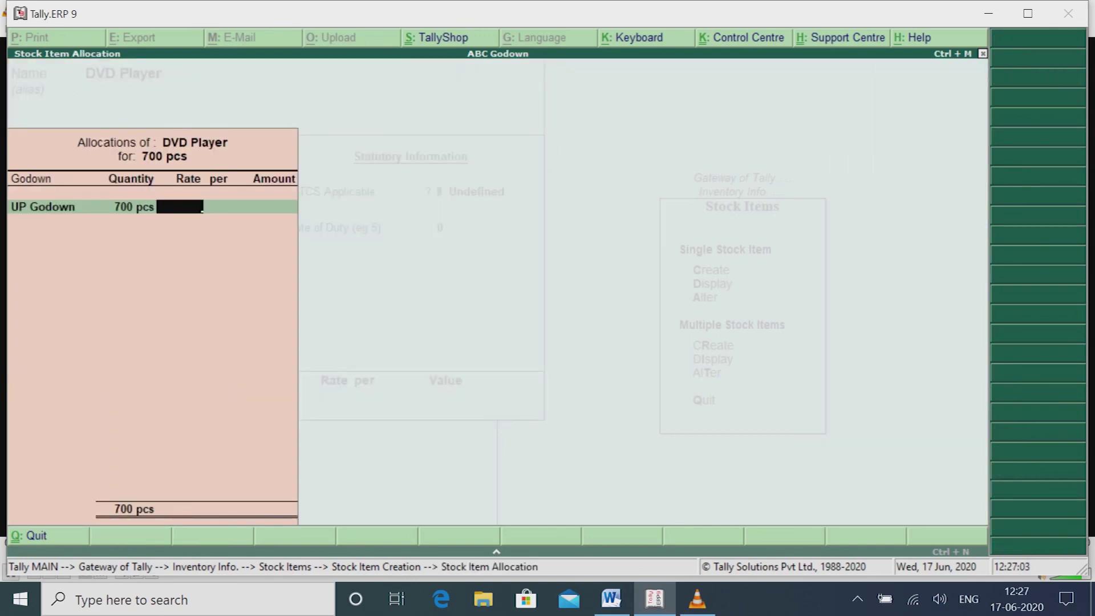
type("2500")
key("Return")
key("Return")
key("Return")
key("Return")
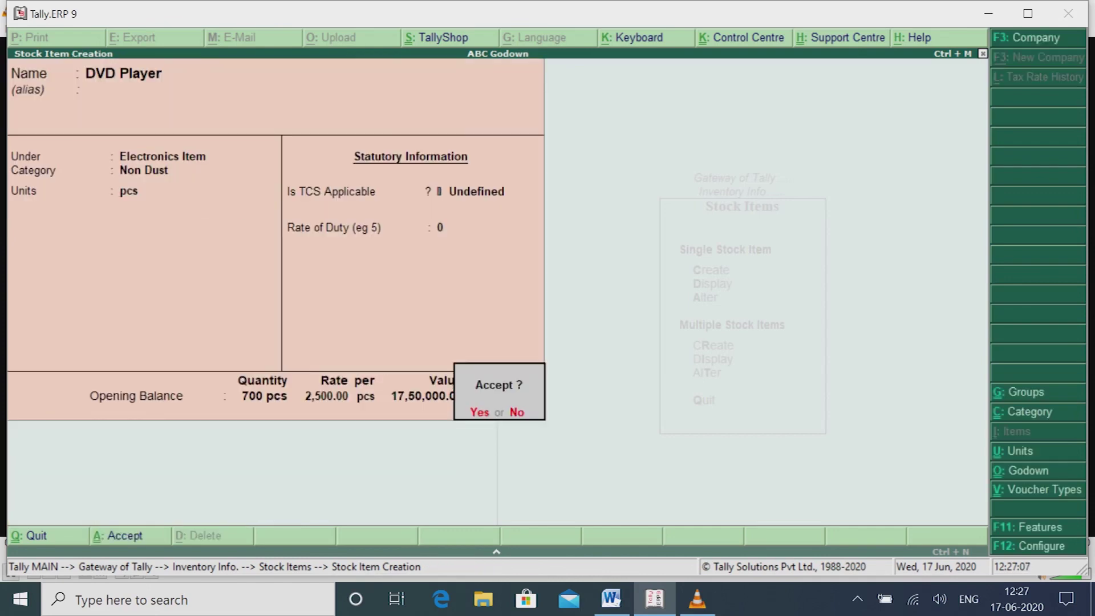
key("Return")
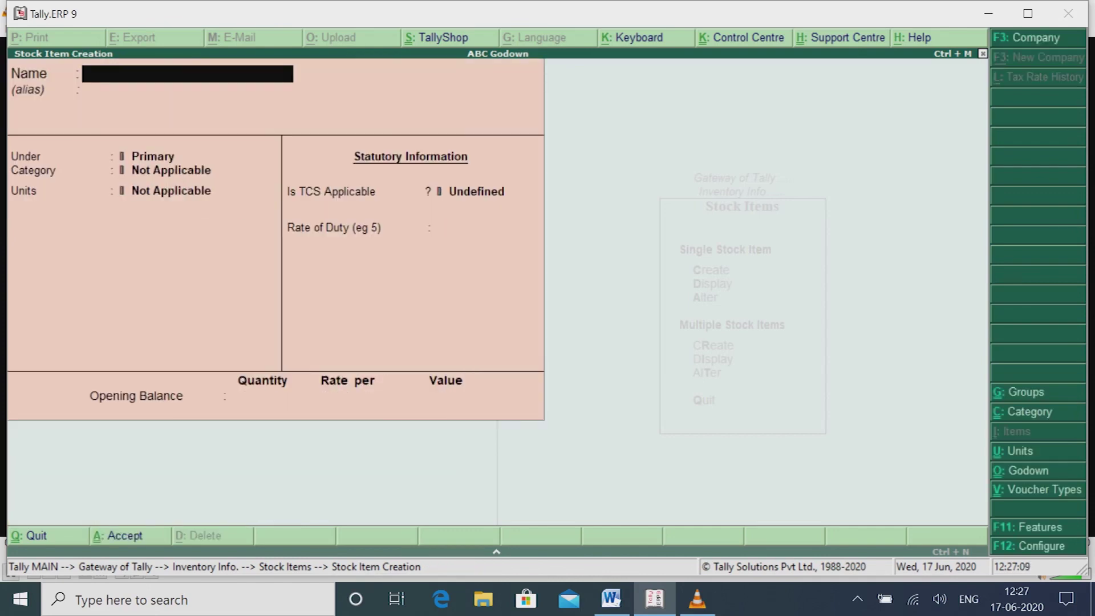
Step: Leave stock item creation and start a stock journal inventory voucher, accepting the date 1-Apr-2019
key("Escape")
key("Return")
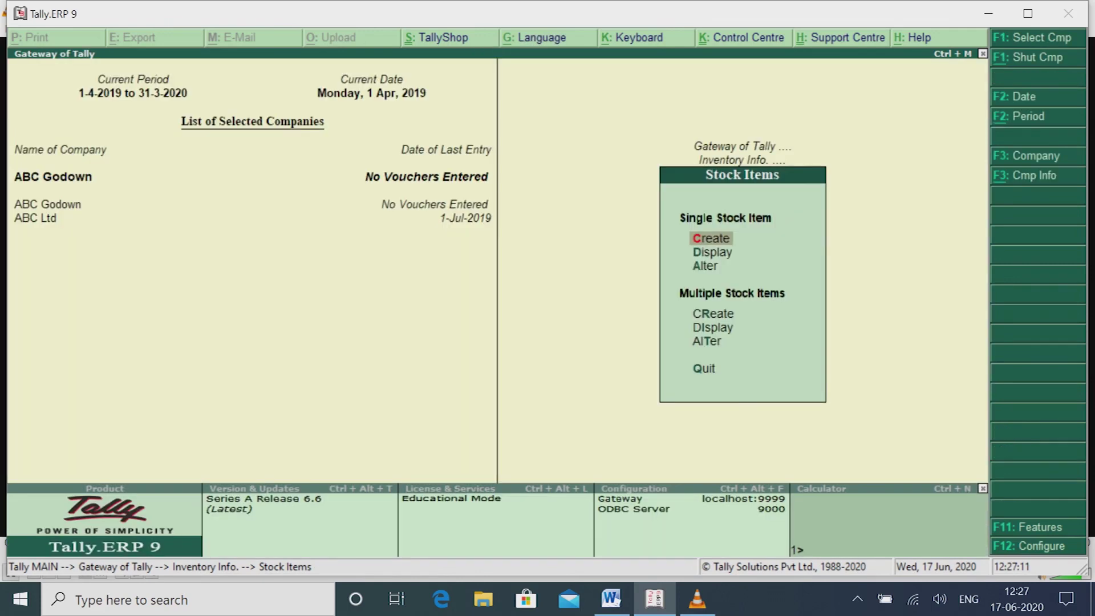
key("Escape")
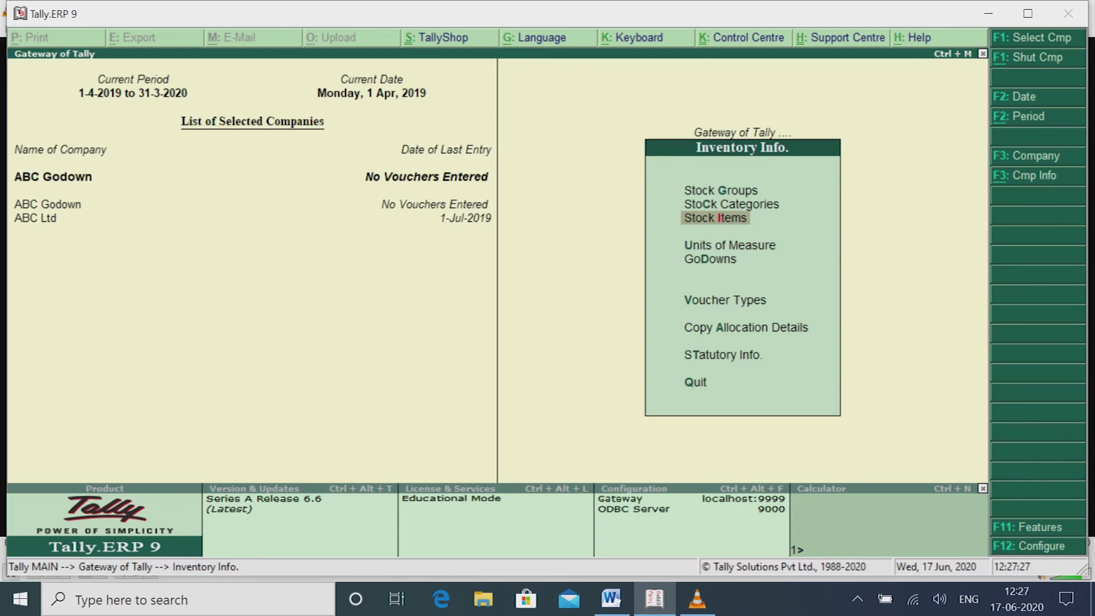
key("Escape")
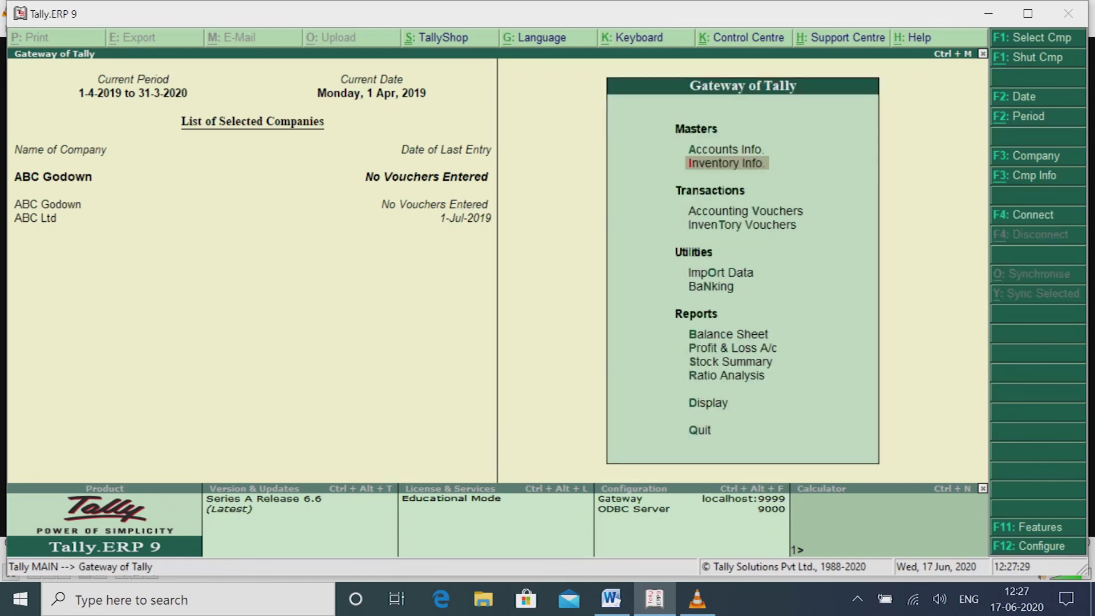
key("Down")
key("Down")
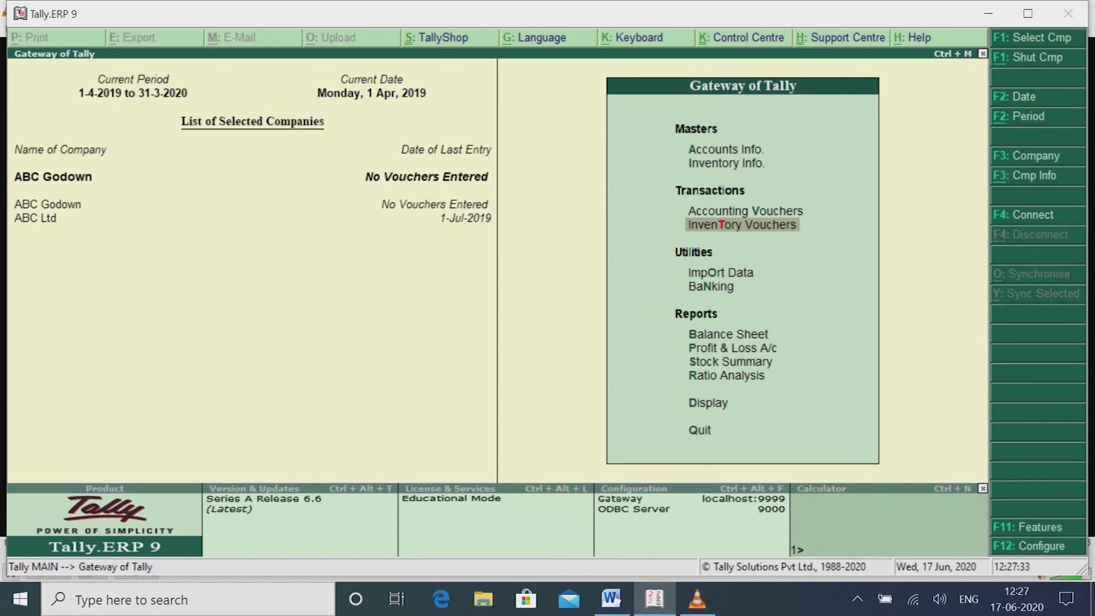
key("Return")
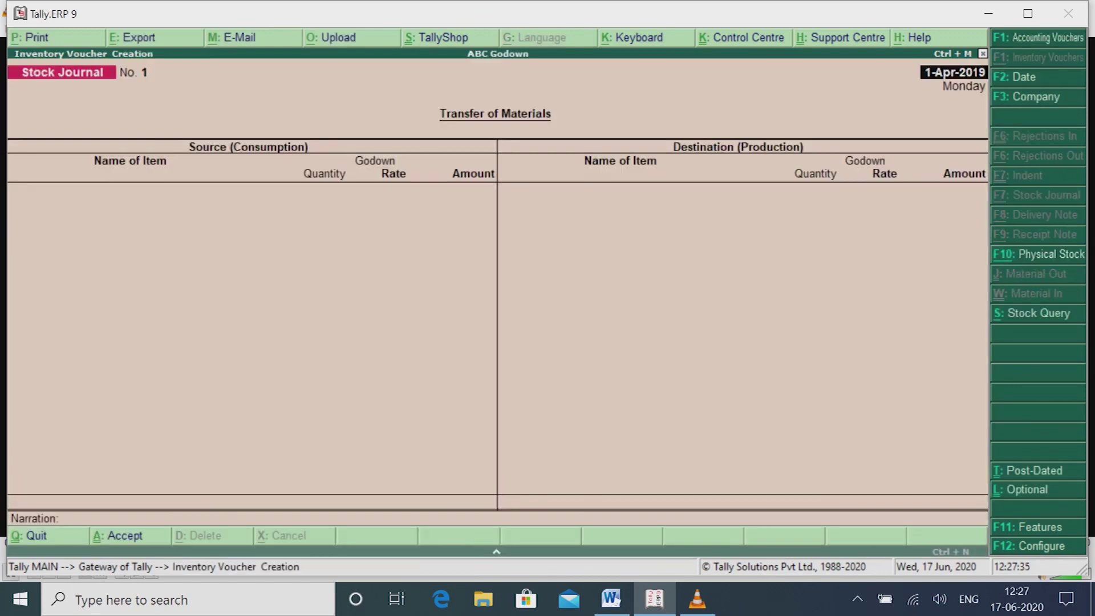
key("Return")
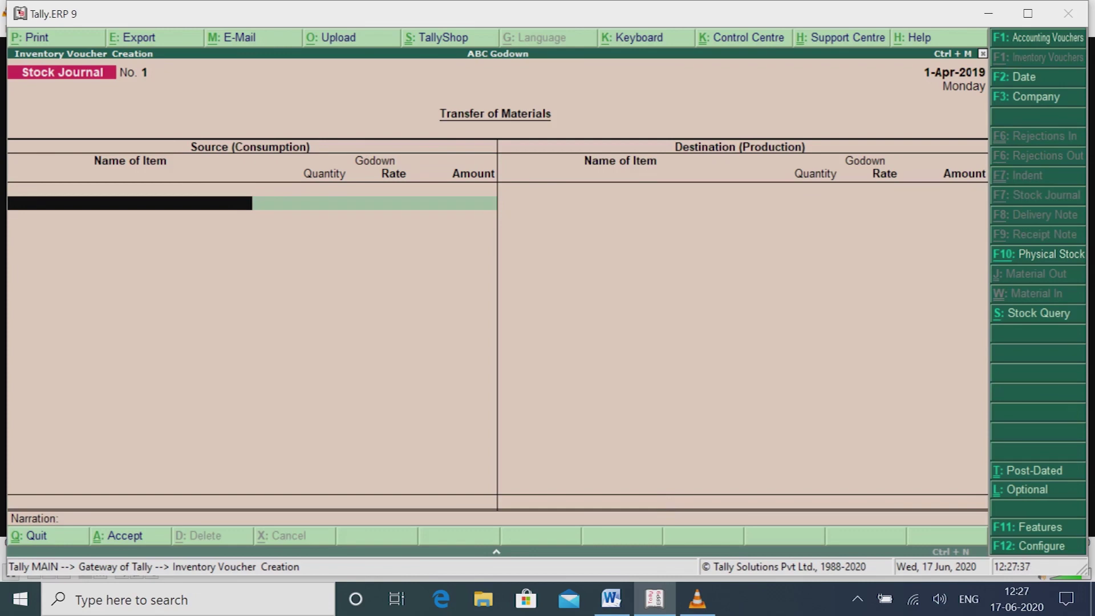
Step: Add Ball Pen to the journal's source side from Delhi Godown with quantity 2000 pcs, accepting the default rate and amount
type("Ba")
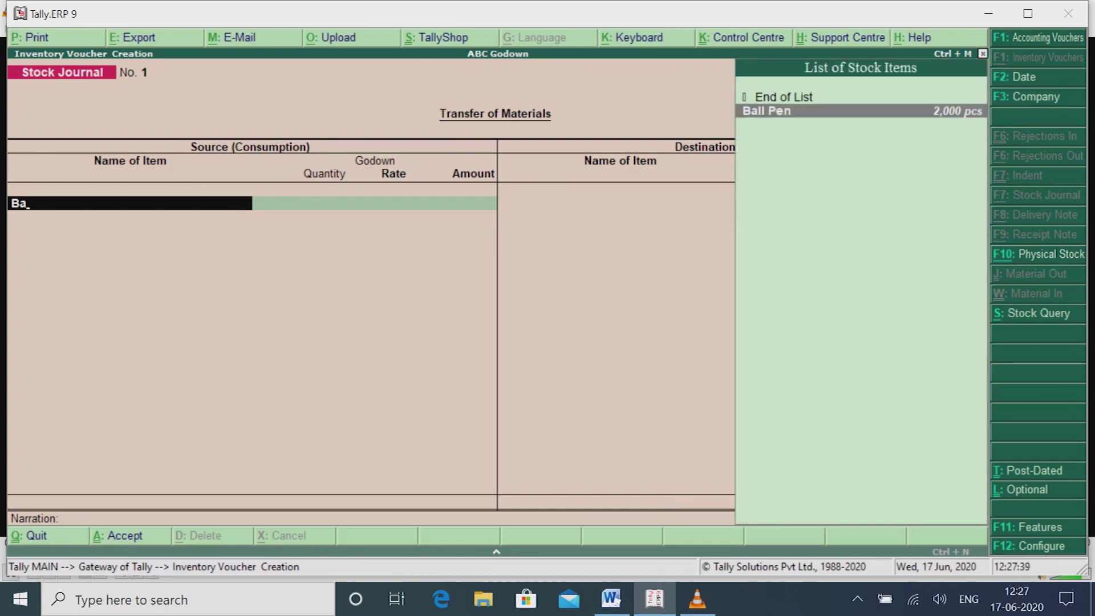
key("Return")
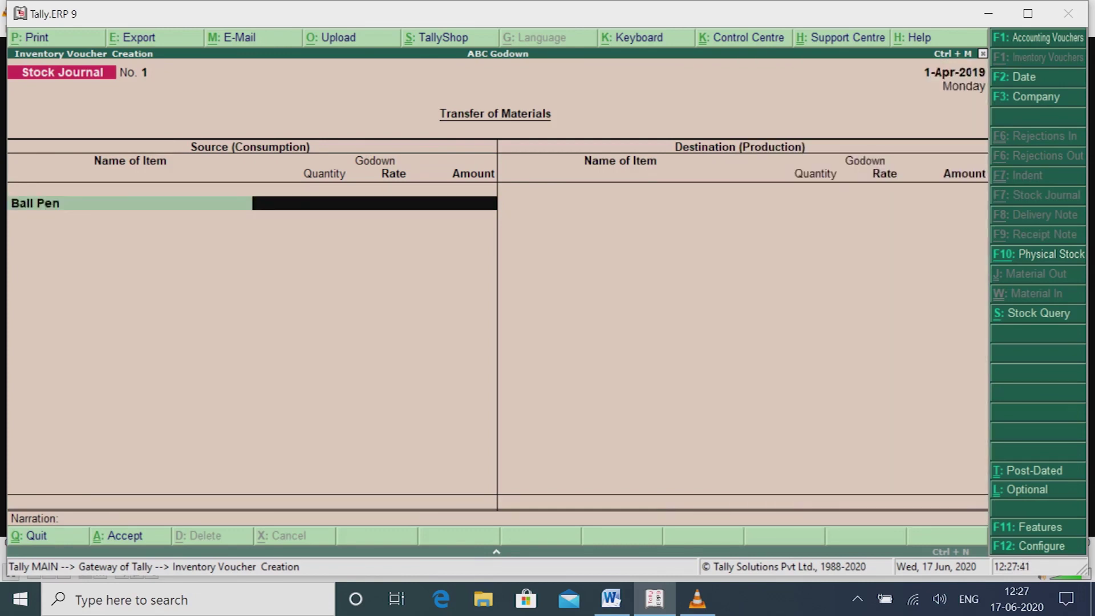
type("D")
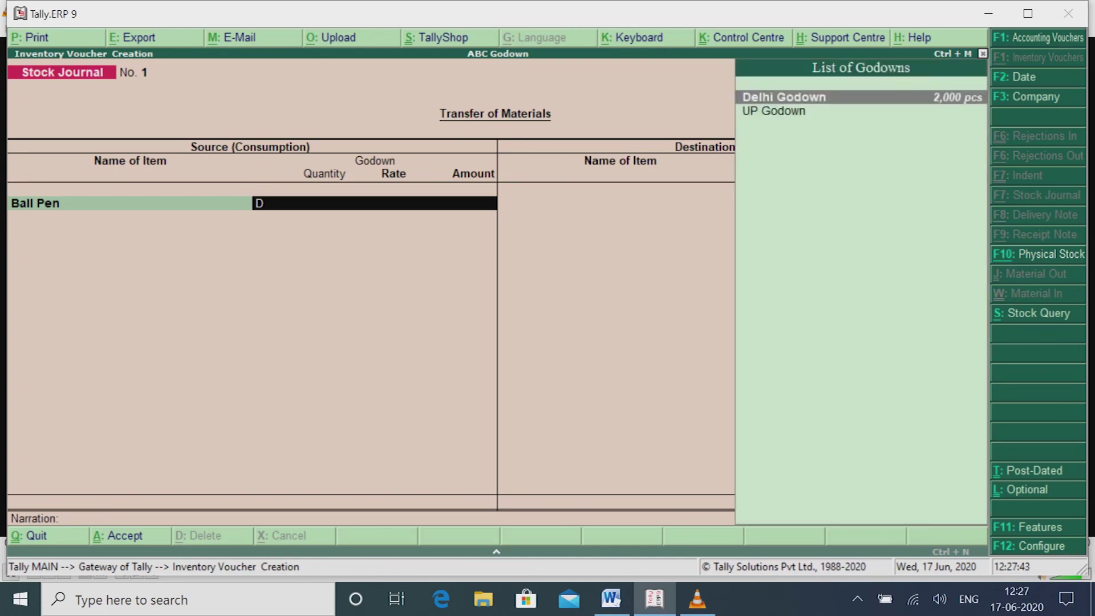
key("Return")
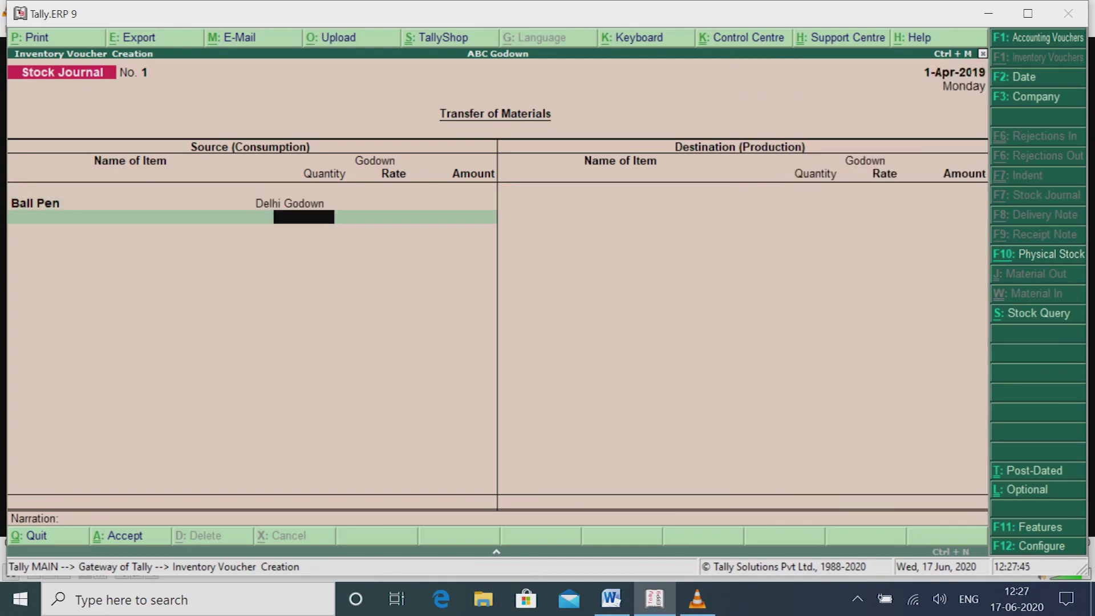
type("2000")
key("Return")
key("Return")
key("Return")
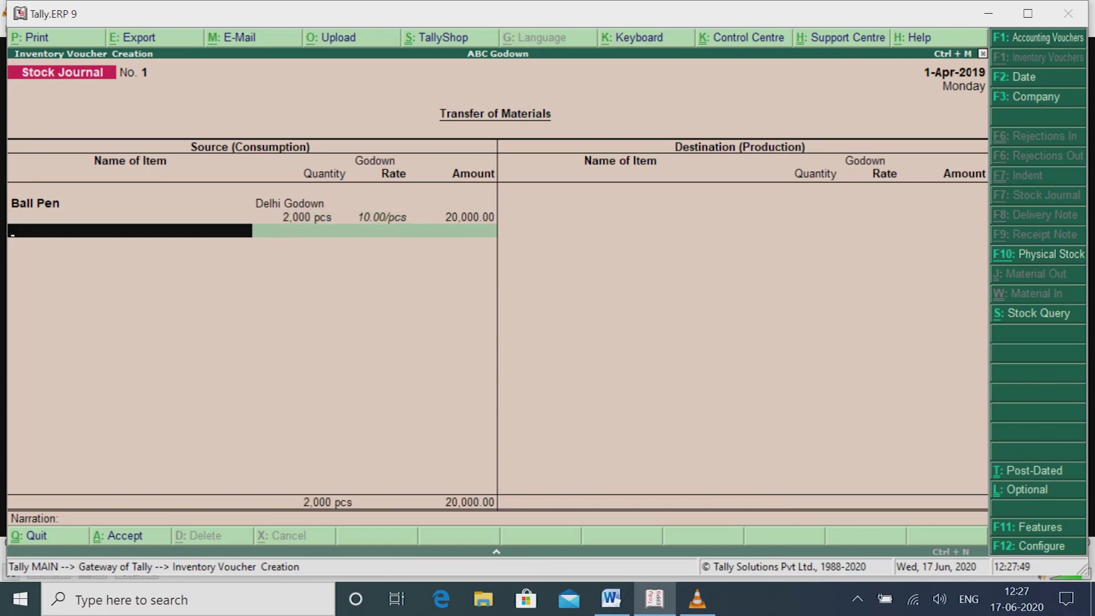
Step: Add Note Book to the source side from Delhi Godown with quantity 2,500 pcs, accepting the default rate and amount
type("No")
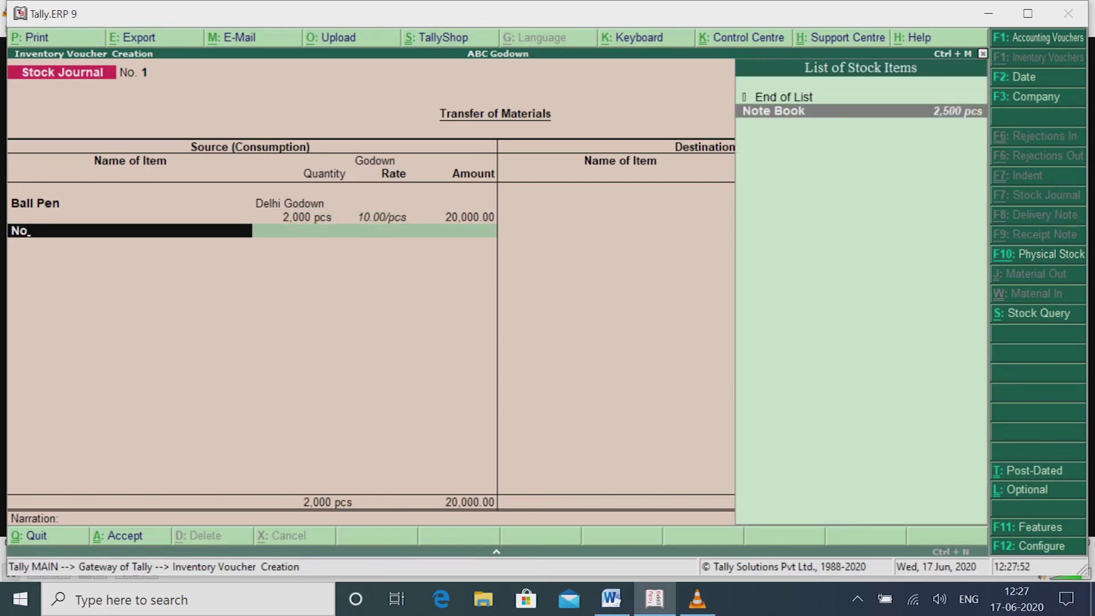
key("Return")
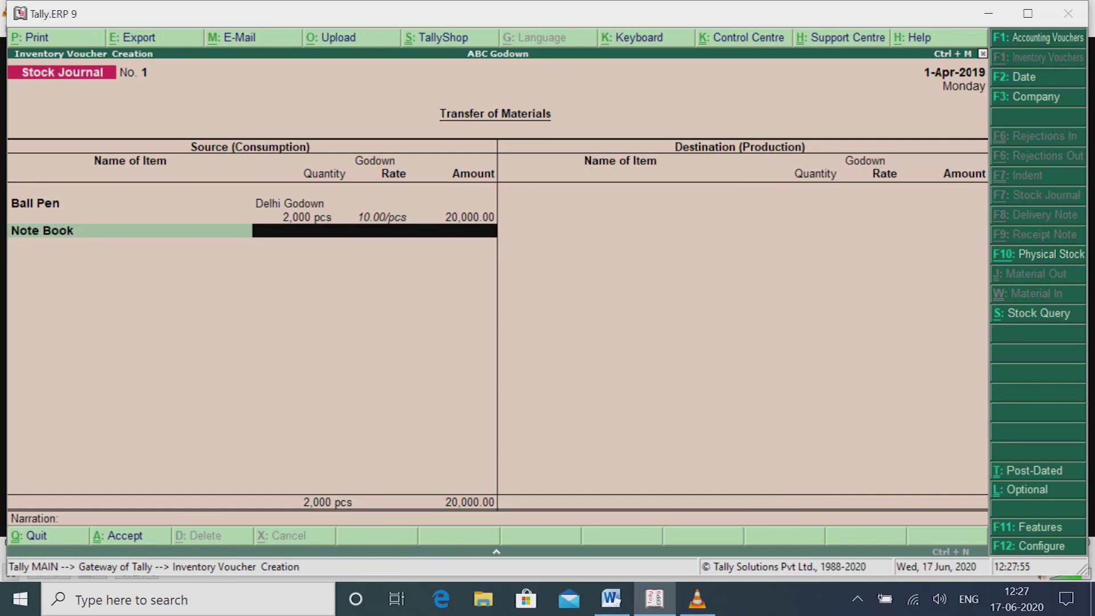
type("D")
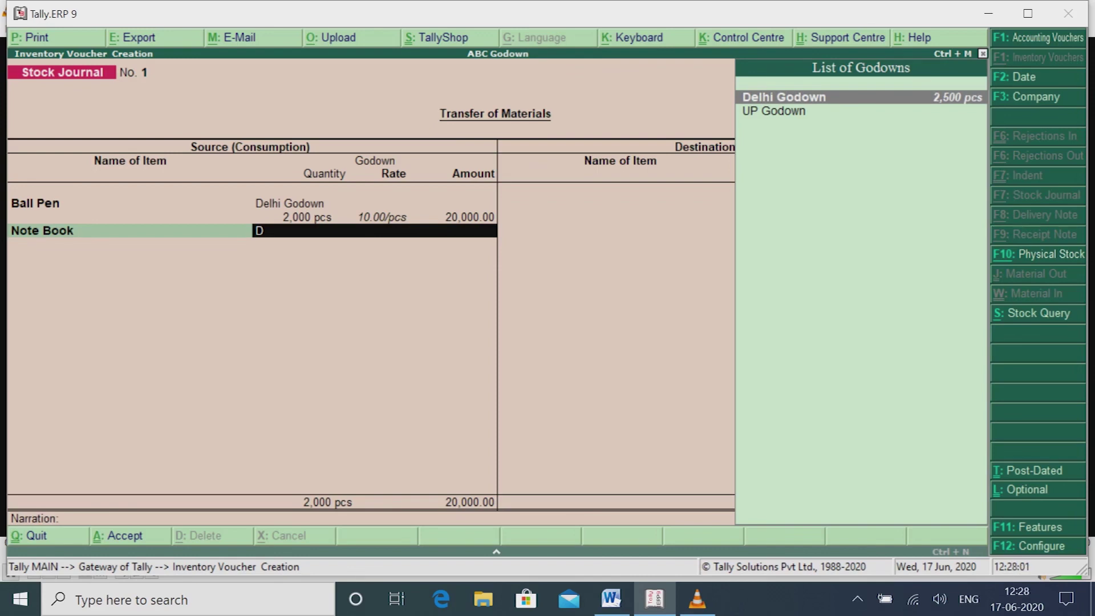
key("Return")
type("2,500")
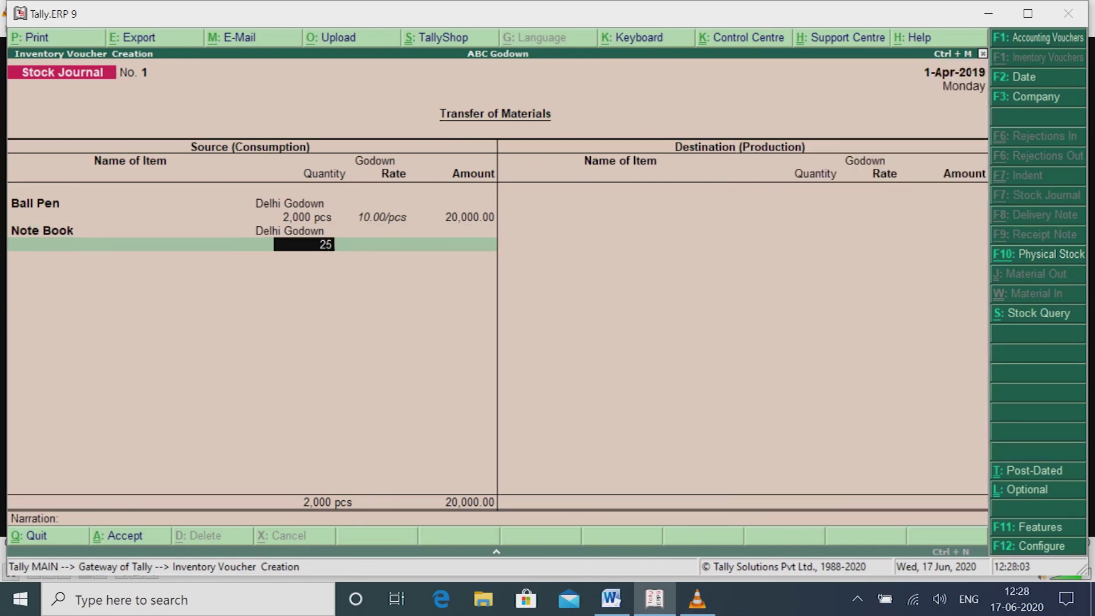
key("Return")
key("Return")
key("Return")
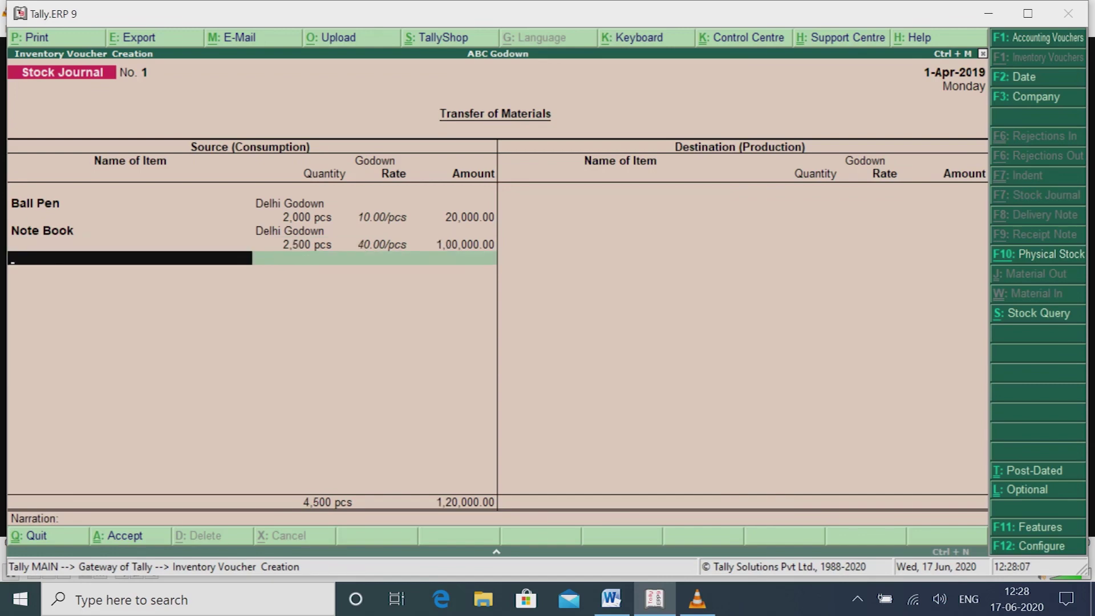
Step: Add Eraser to the source side from Delhi Godown with quantity 2,000 pcs, accepting the default rate and amount
type("Era")
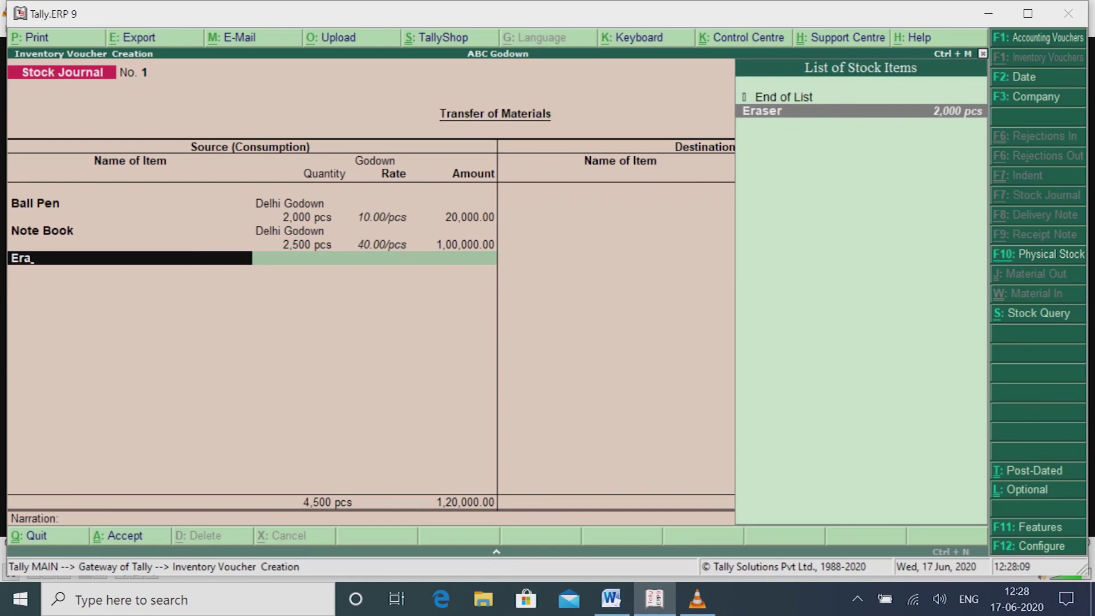
key("Return")
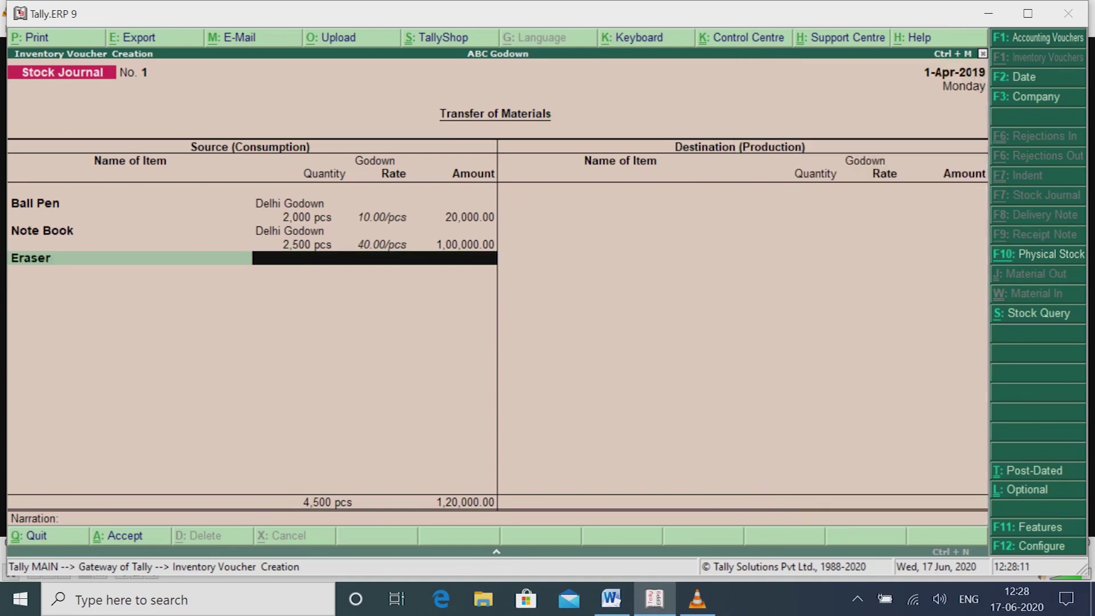
type("D")
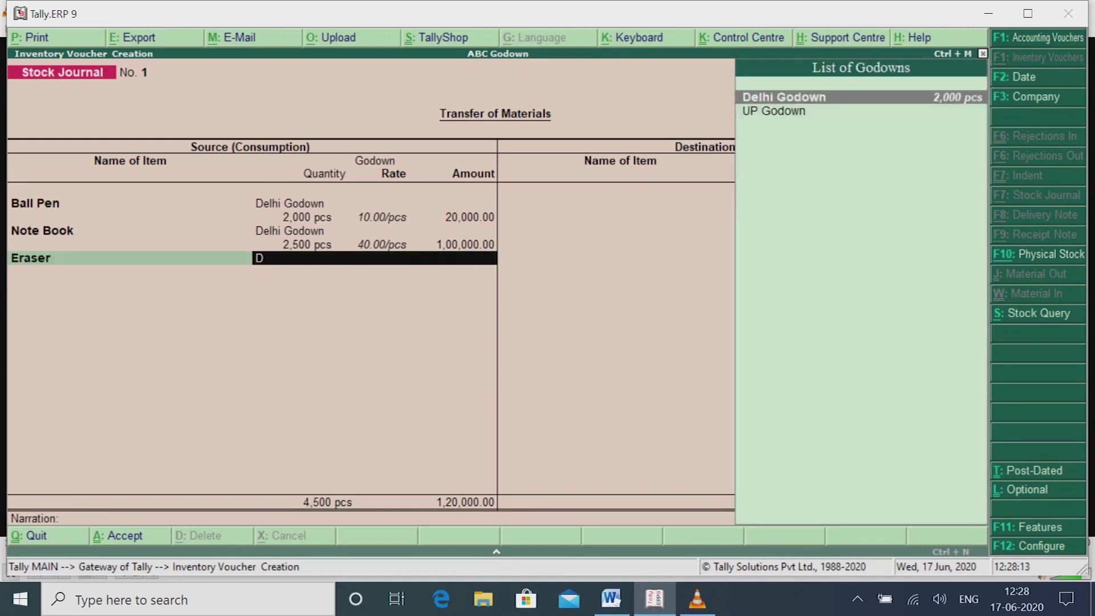
key("Return")
type("2,000")
key("Return")
key("Return")
key("Return")
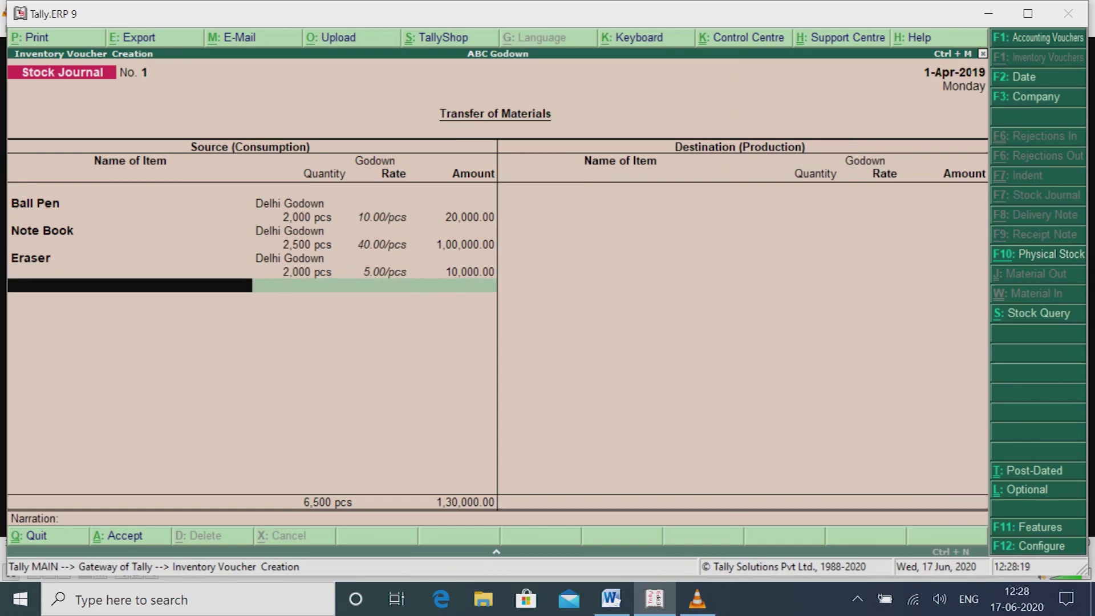
Step: Add Typewriter to the source side from Delhi Godown with quantity 1500 pcs, accepting the default rate and amount
type("Typ")
key("Return")
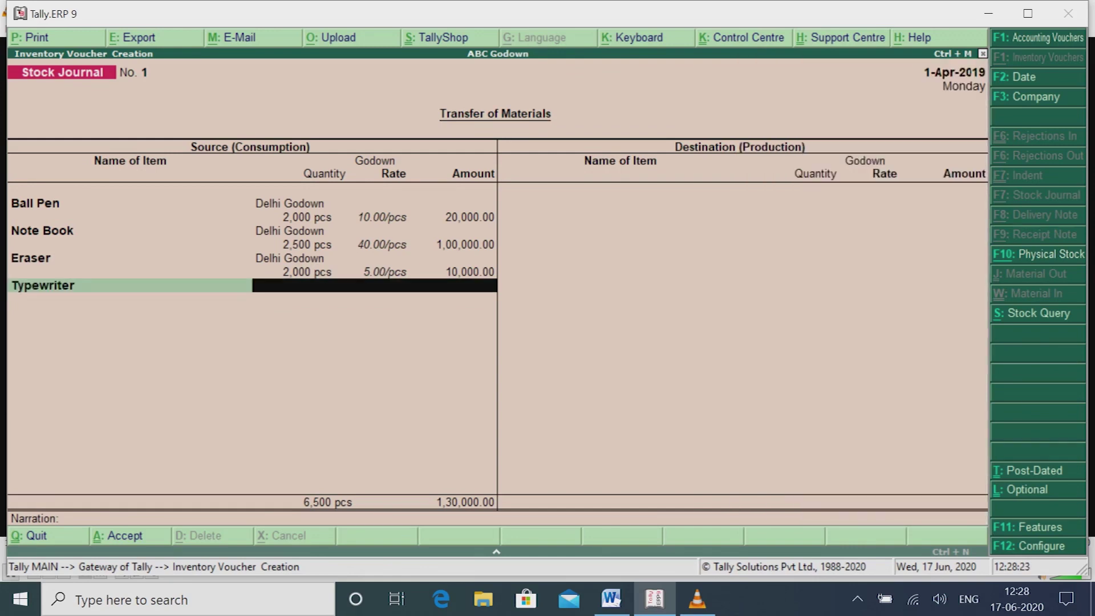
type("D")
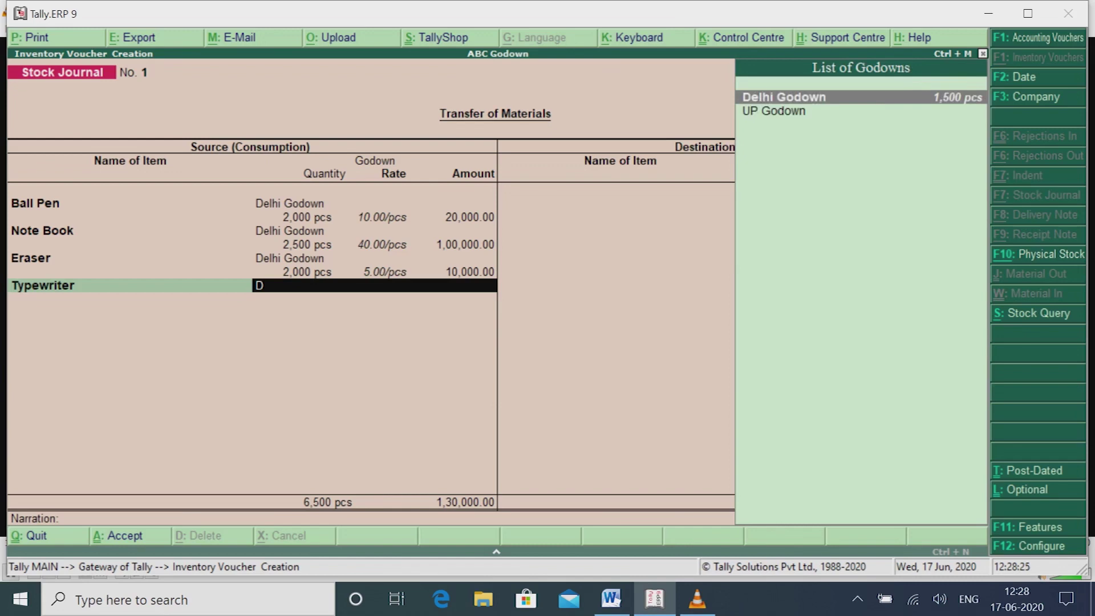
key("Return")
type("1500")
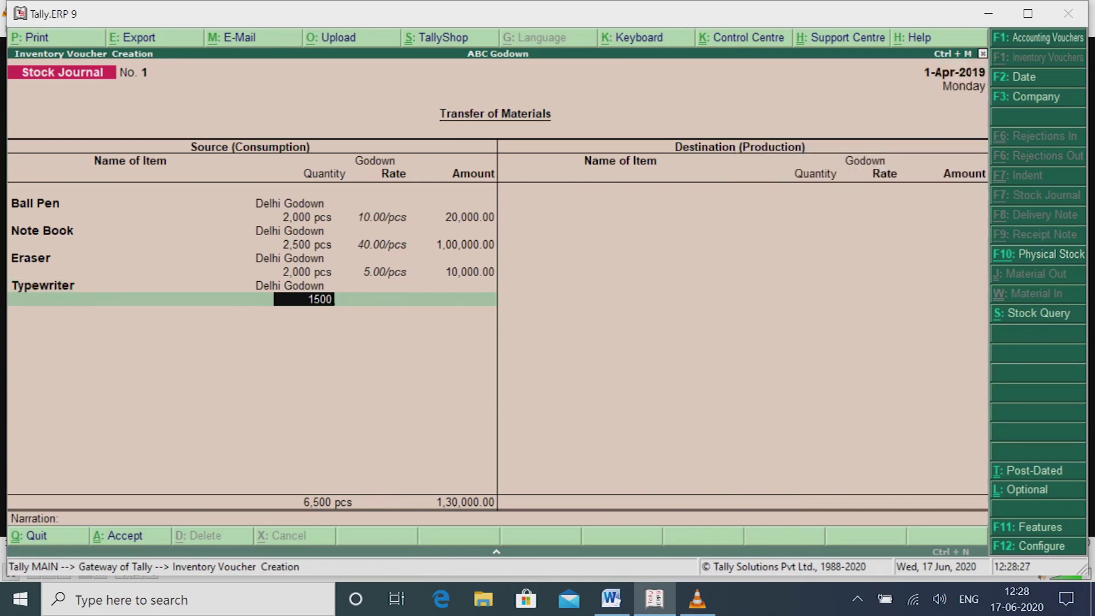
key("Return")
key("Return")
key("Return")
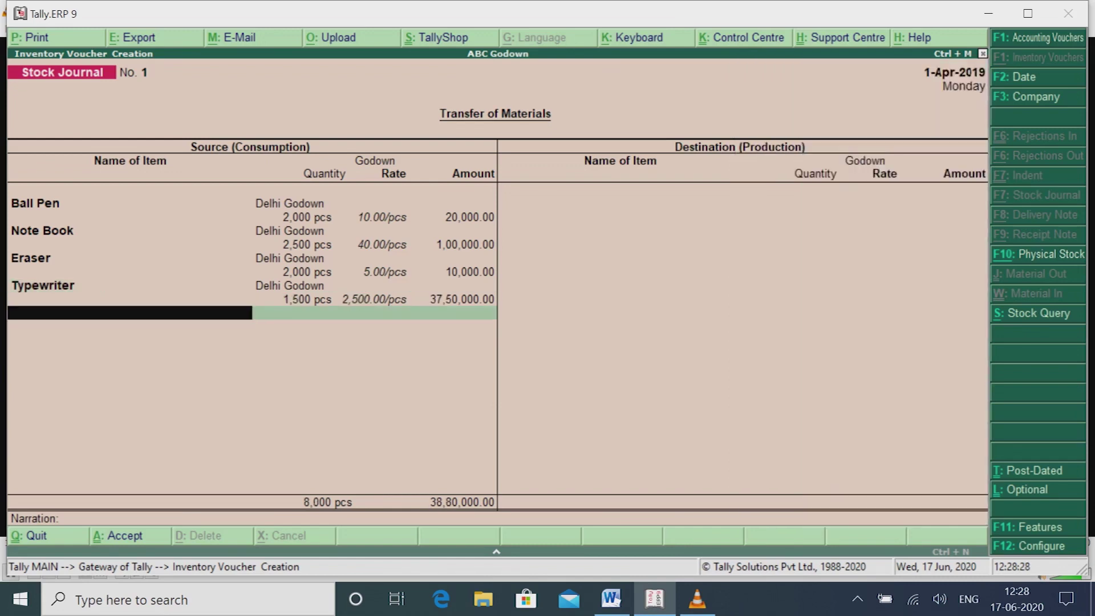
Step: Add Washing Machine to the source side from UP Godown with quantity 450 pcs, accepting the default rate and amount
type("W")
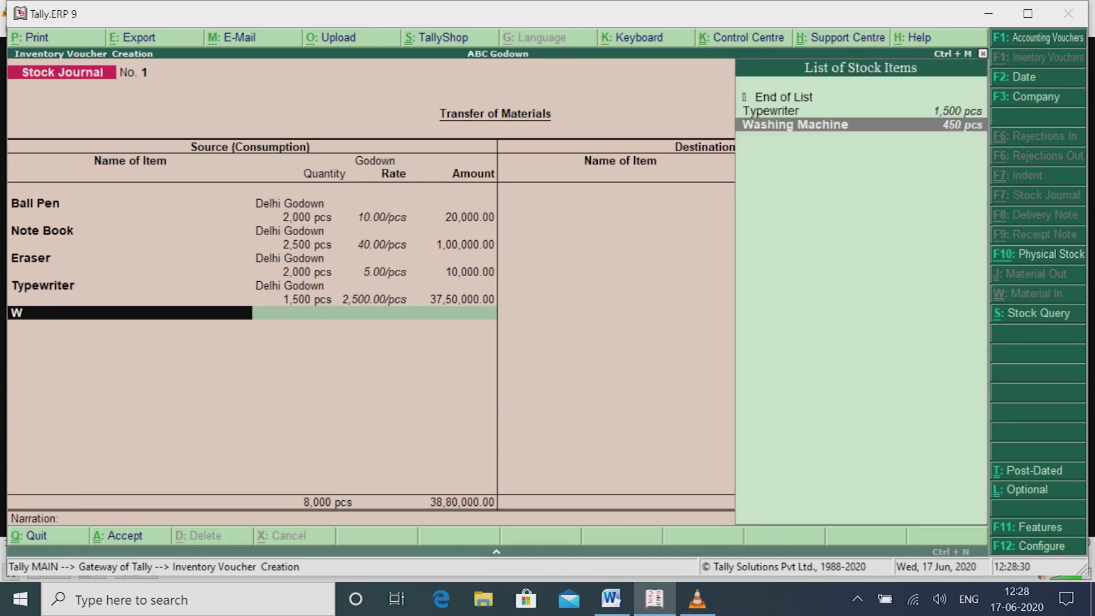
key("Return")
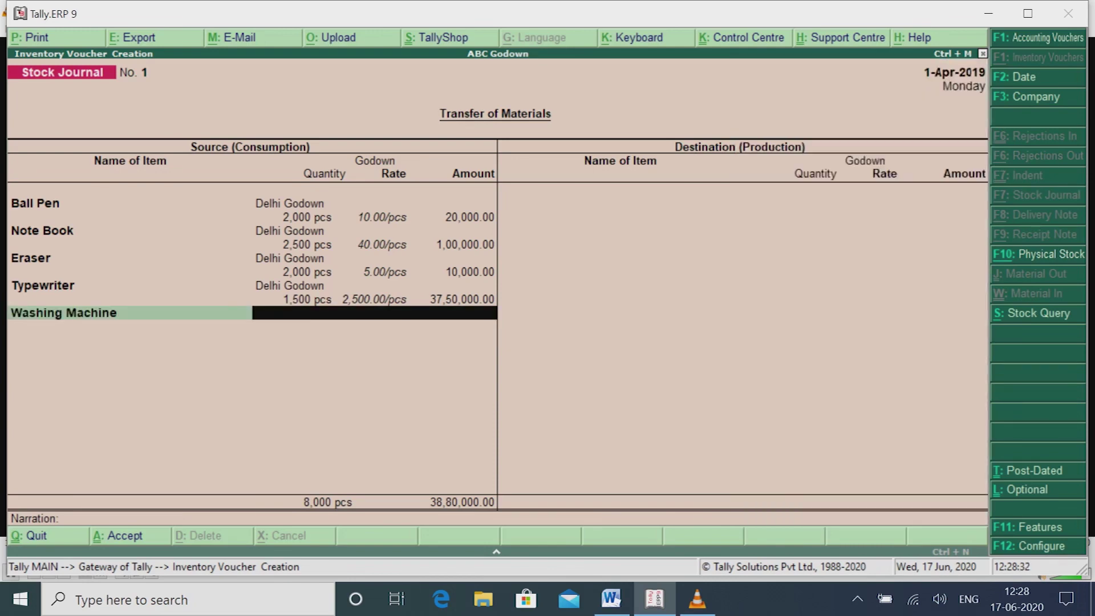
type("U")
key("Return")
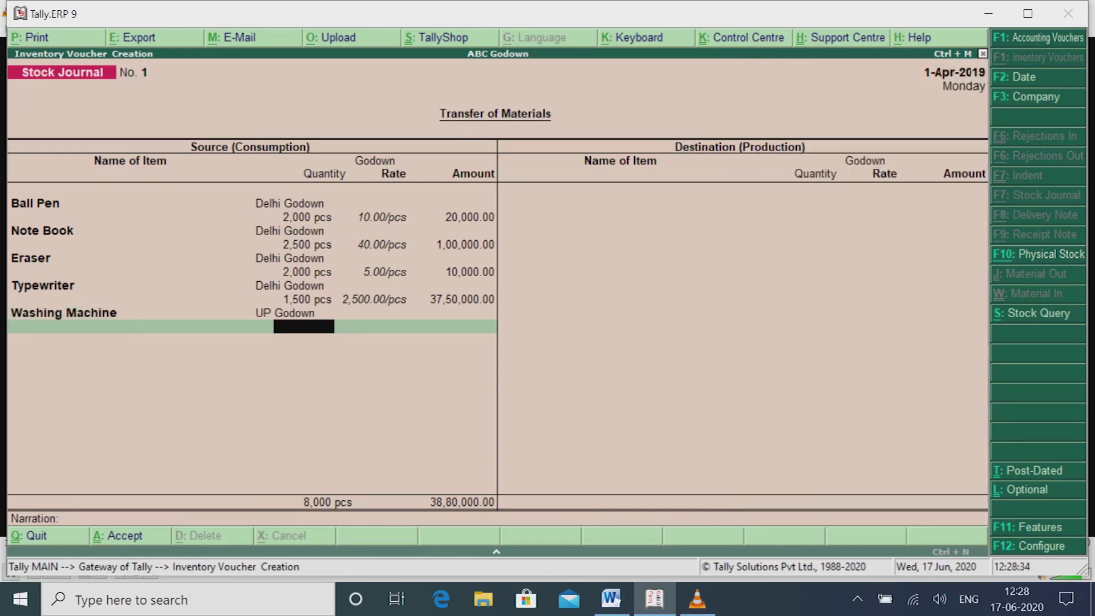
type("450")
key("Return")
key("Return")
key("Return")
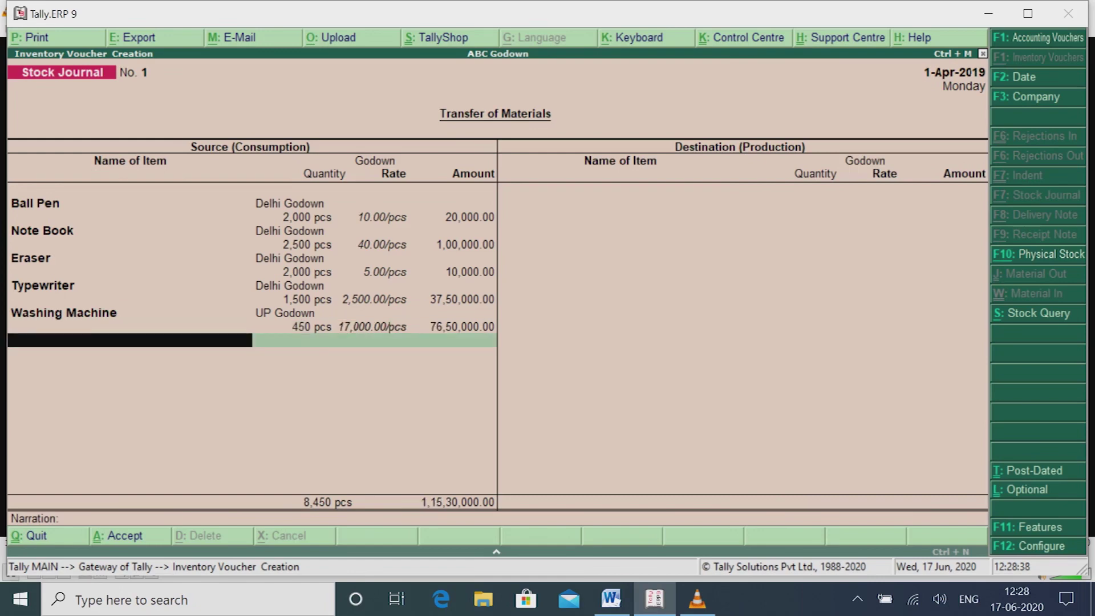
Step: Add FM Radio to the source side from UP Godown with quantity 1500 pcs, accepting the default rate and amount
type("Fm")
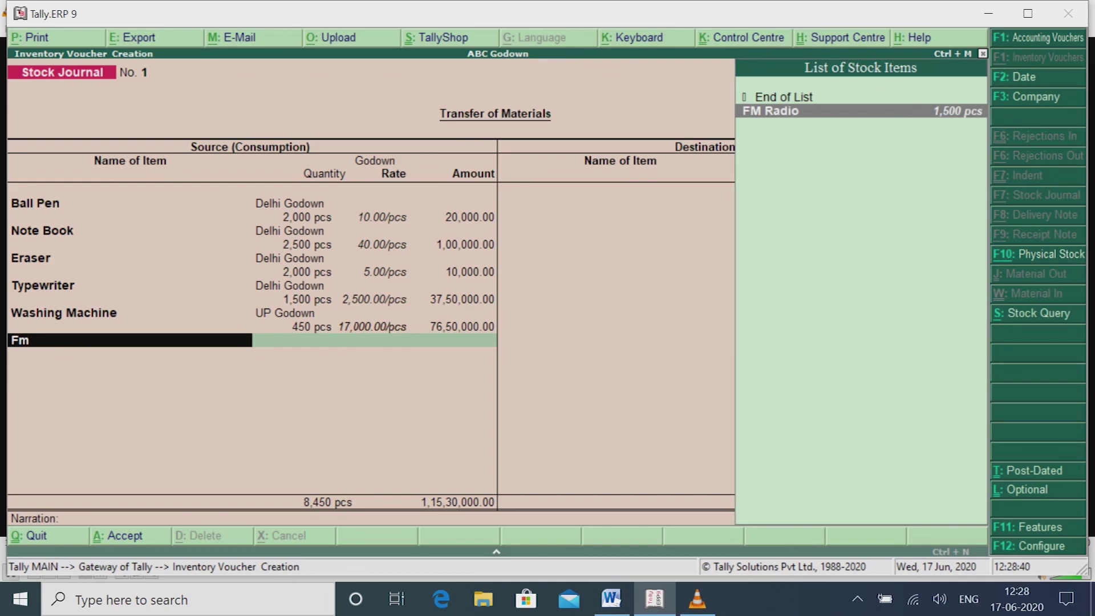
key("Return")
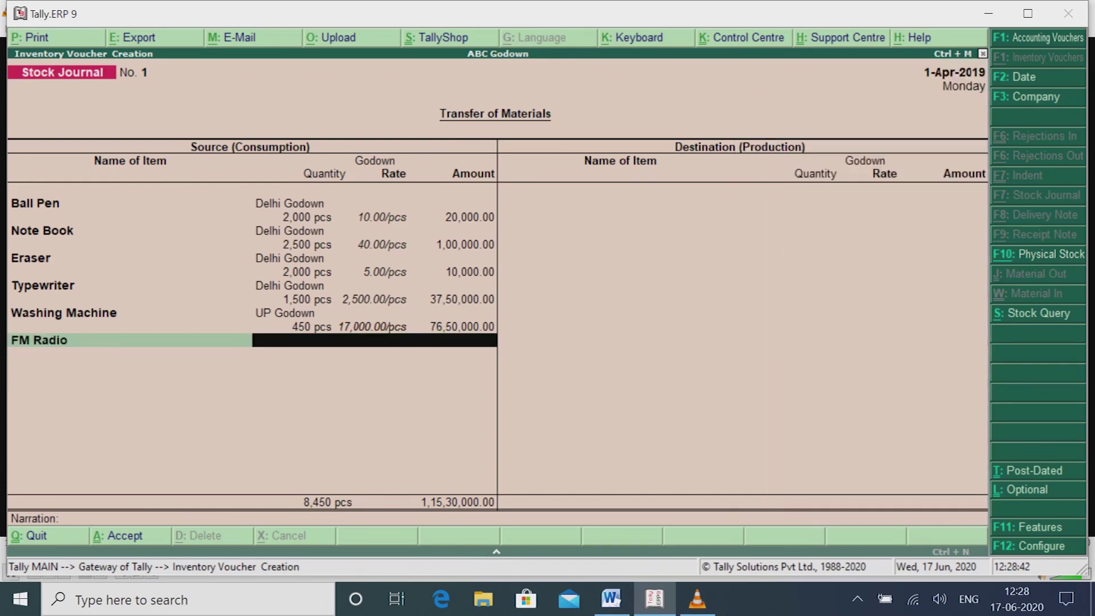
type("U")
key("Return")
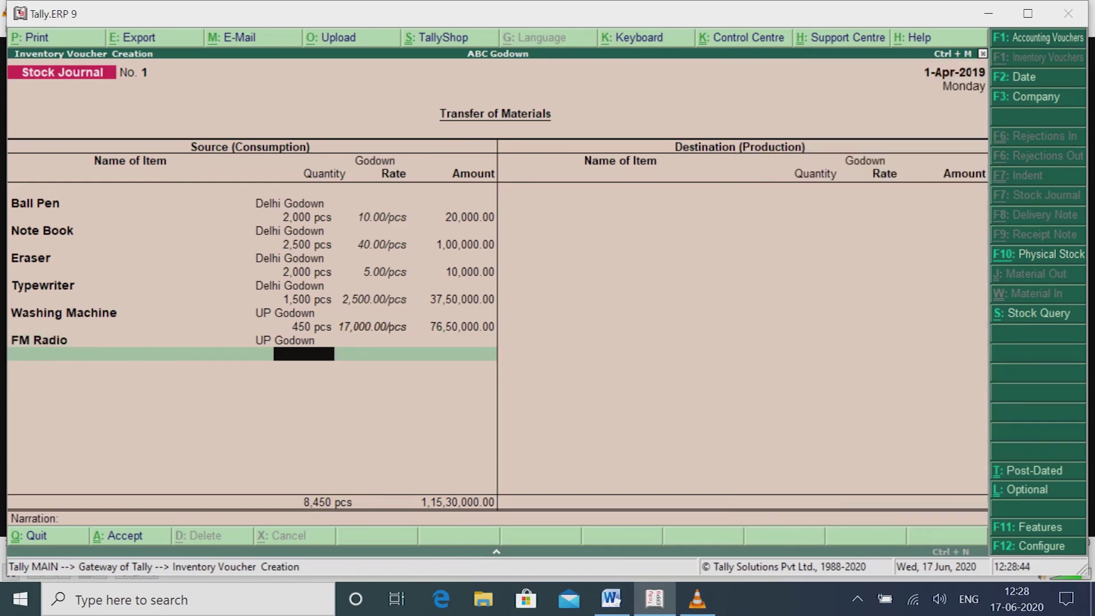
type("1500")
key("Return")
key("Return")
key("Return")
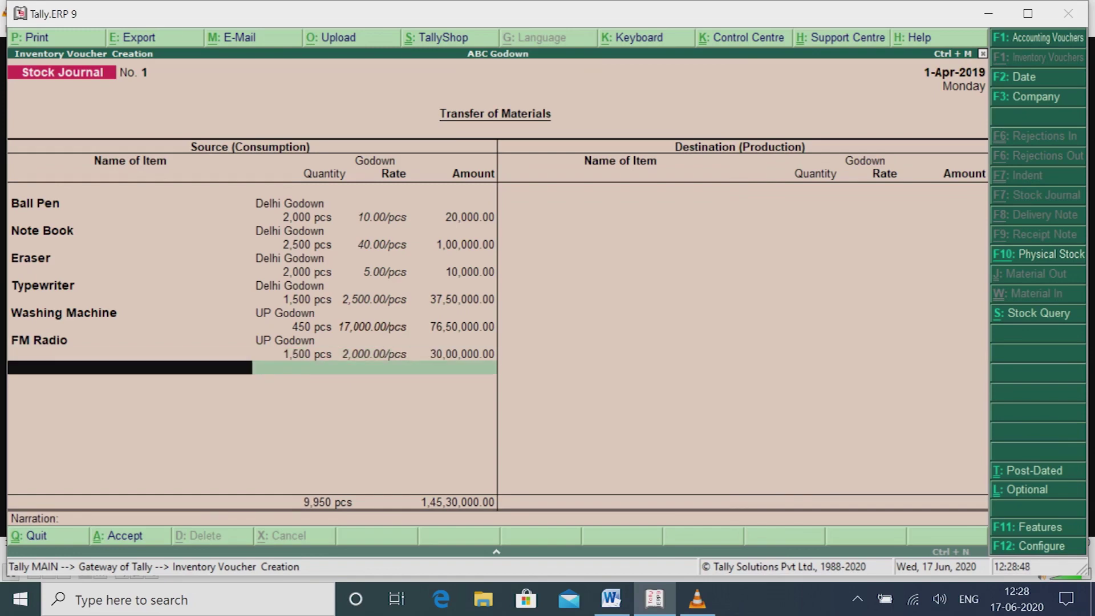
Step: Add DVD Player to the source side from UP Godown with quantity 700 pcs at the default rate and amount, and end the source list
type("D")
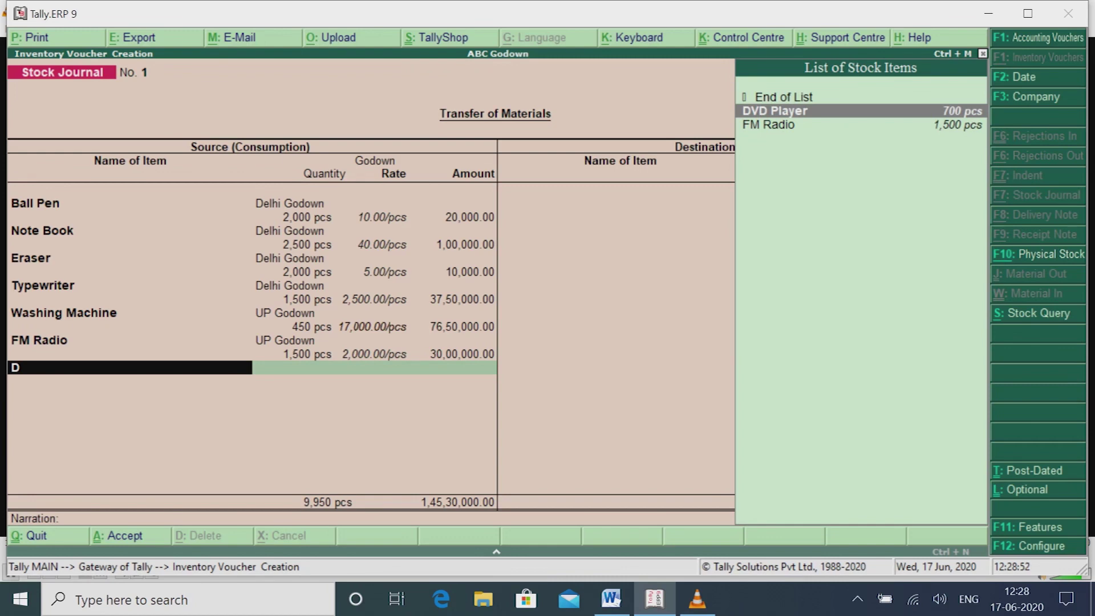
key("Return")
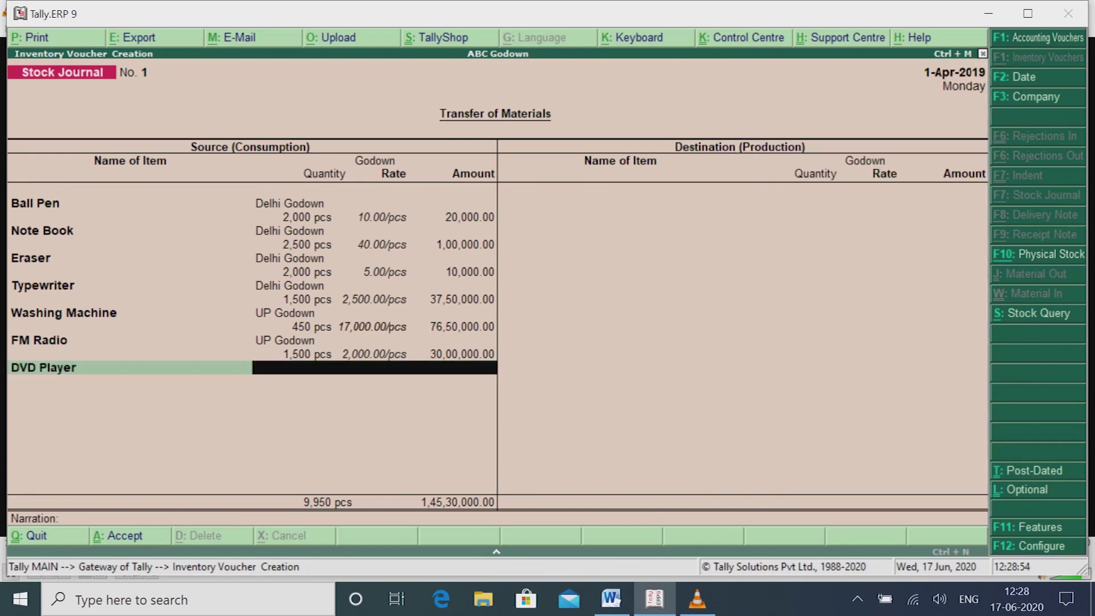
type("U")
key("Return")
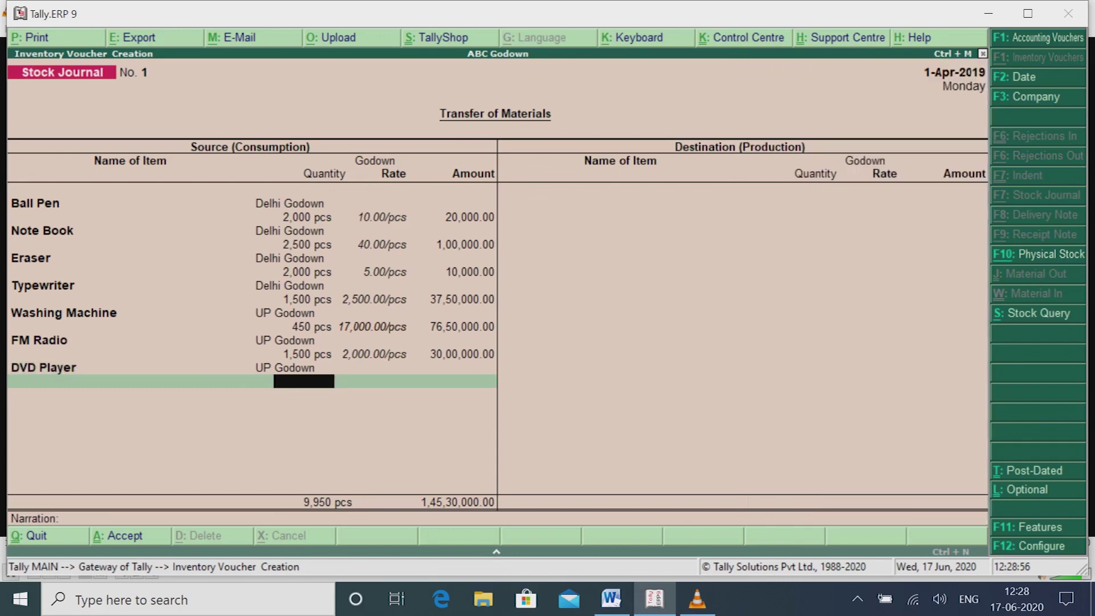
type("700")
key("Return")
key("Return")
key("Return")
key("Return")
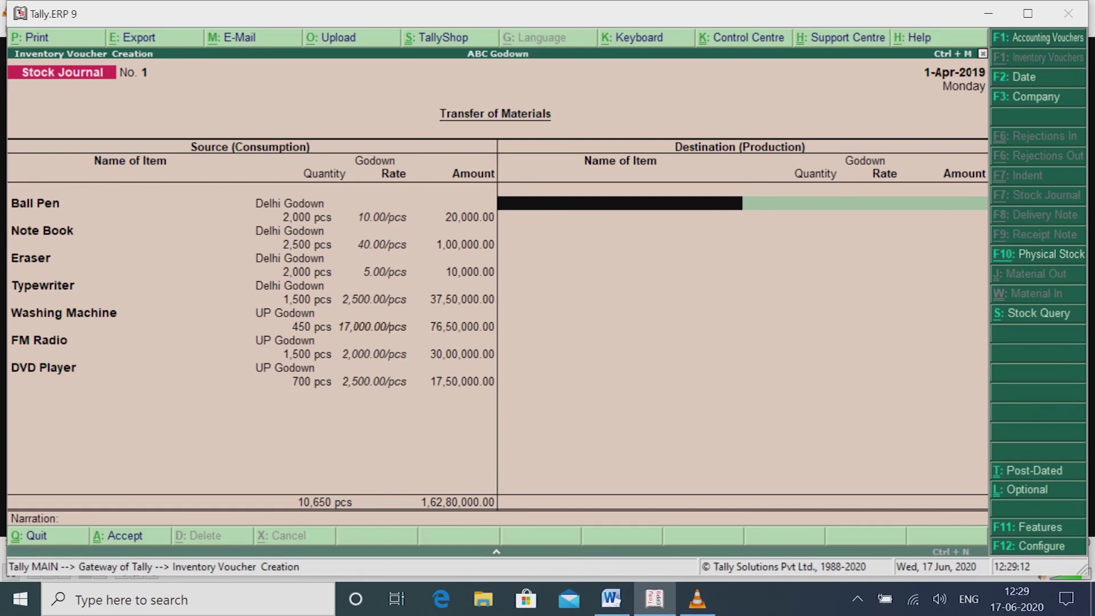
Step: Add Washing Machine to the destination side into Delhi Godown with quantity 100 pcs, accepting the default rate and amount
type("W")
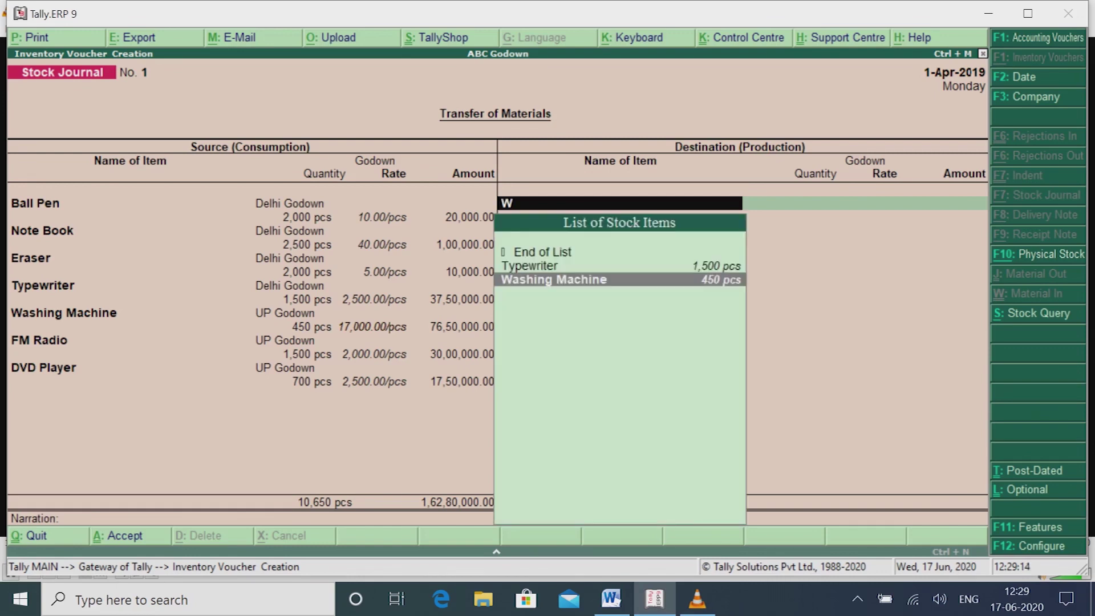
key("Return")
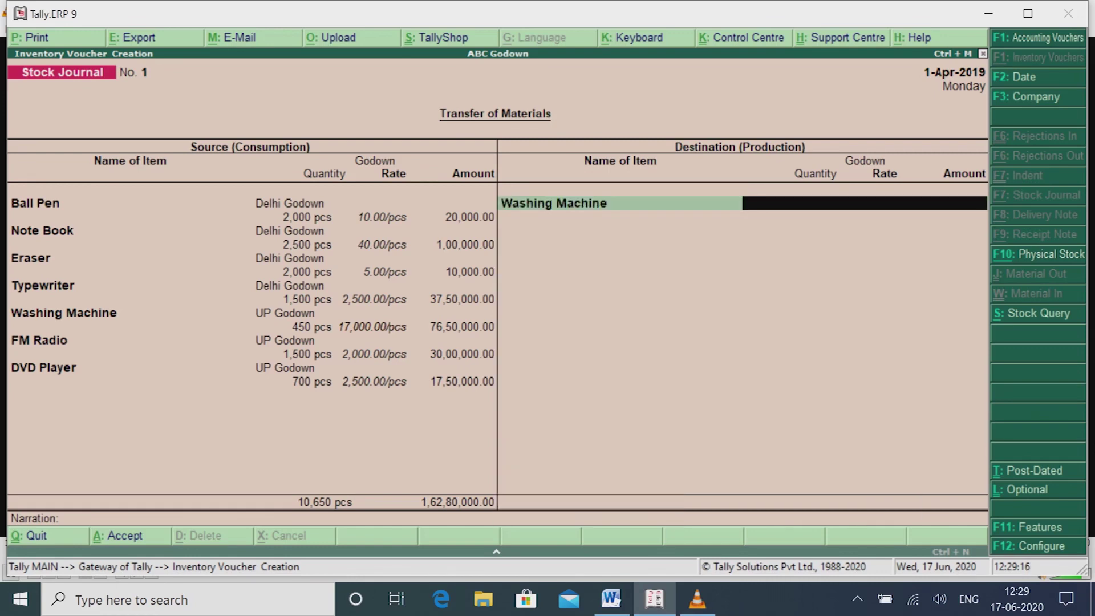
type("D")
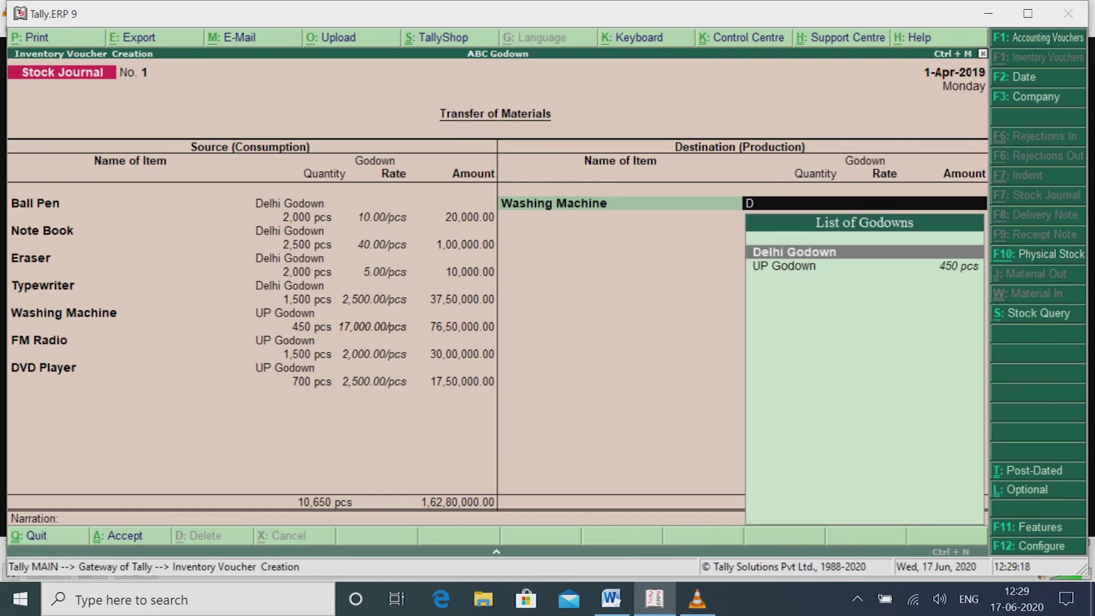
key("Return")
type("100")
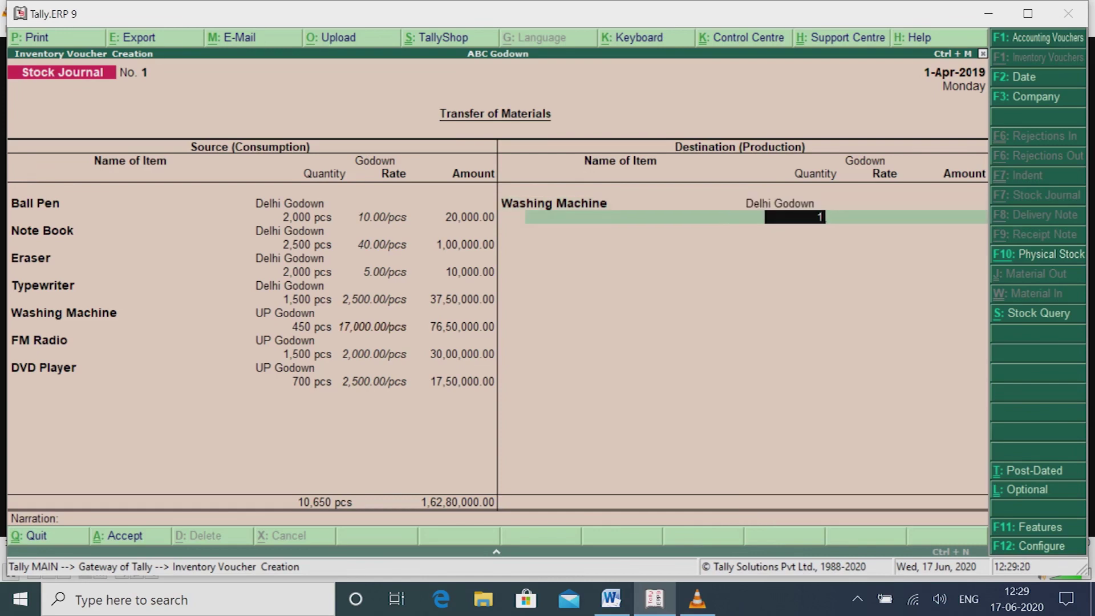
key("Return")
key("Return")
key("Return")
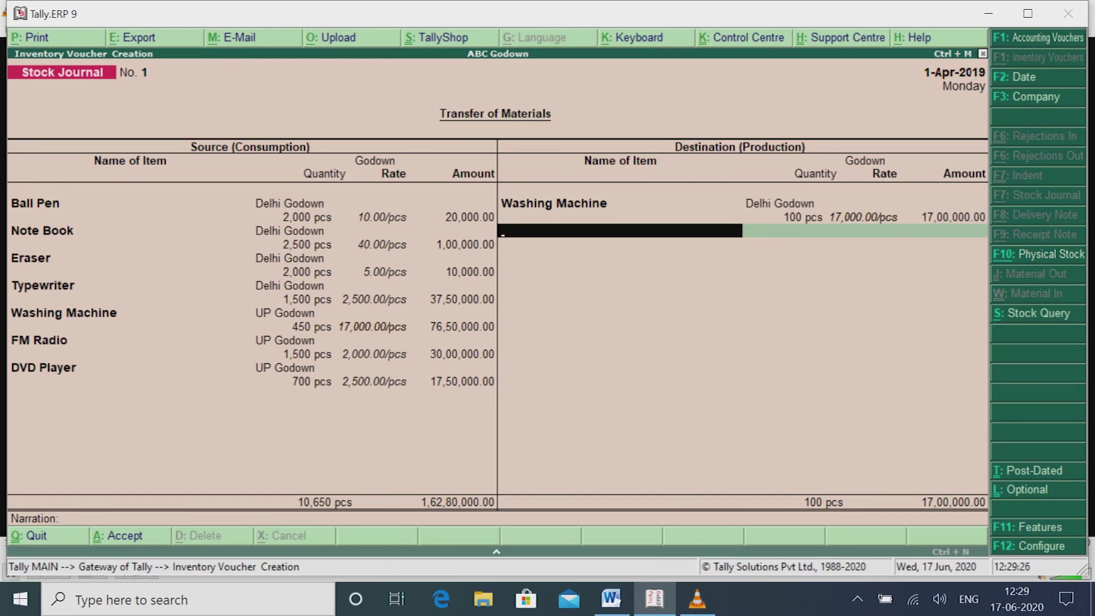
Step: Add Typewriter to the destination side into UP Godown with quantity 250 pcs, accepting the default rate and amount
type("Ty")
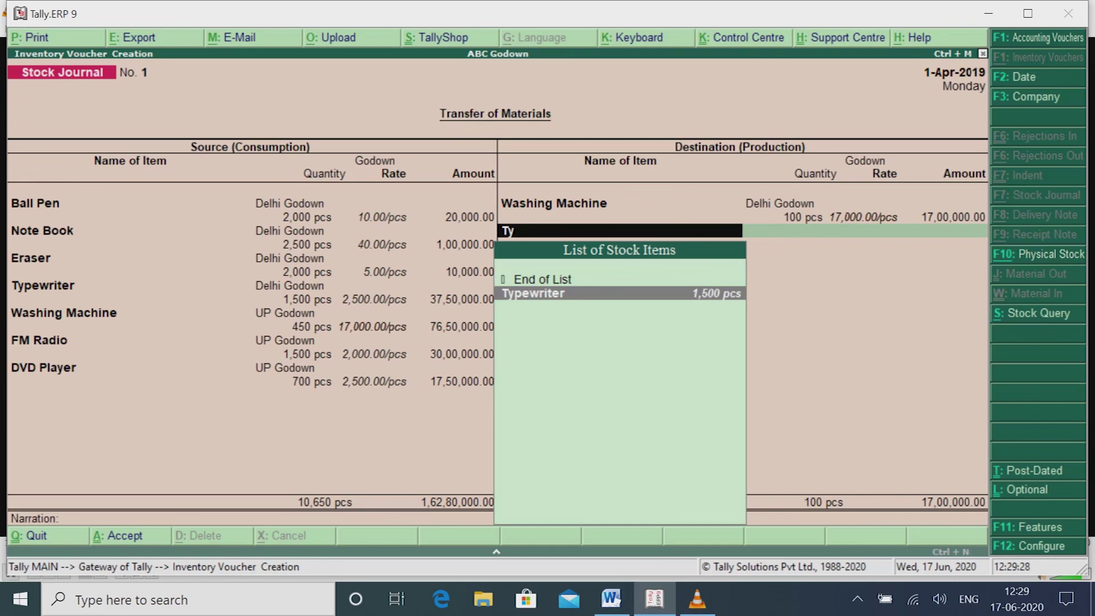
key("Return")
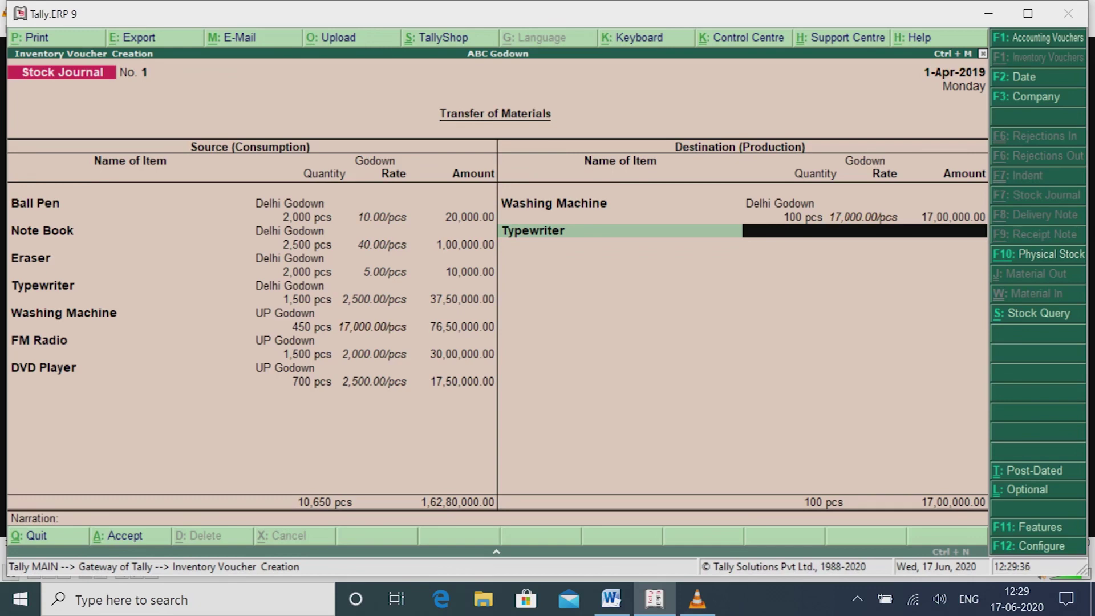
key("Return")
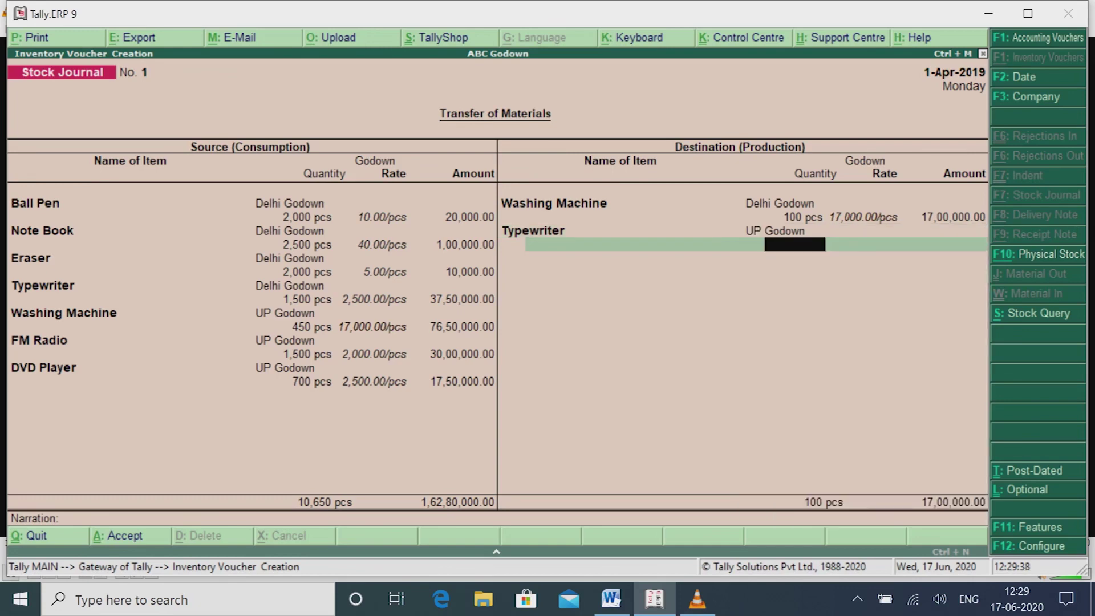
type("250")
key("Return")
key("Return")
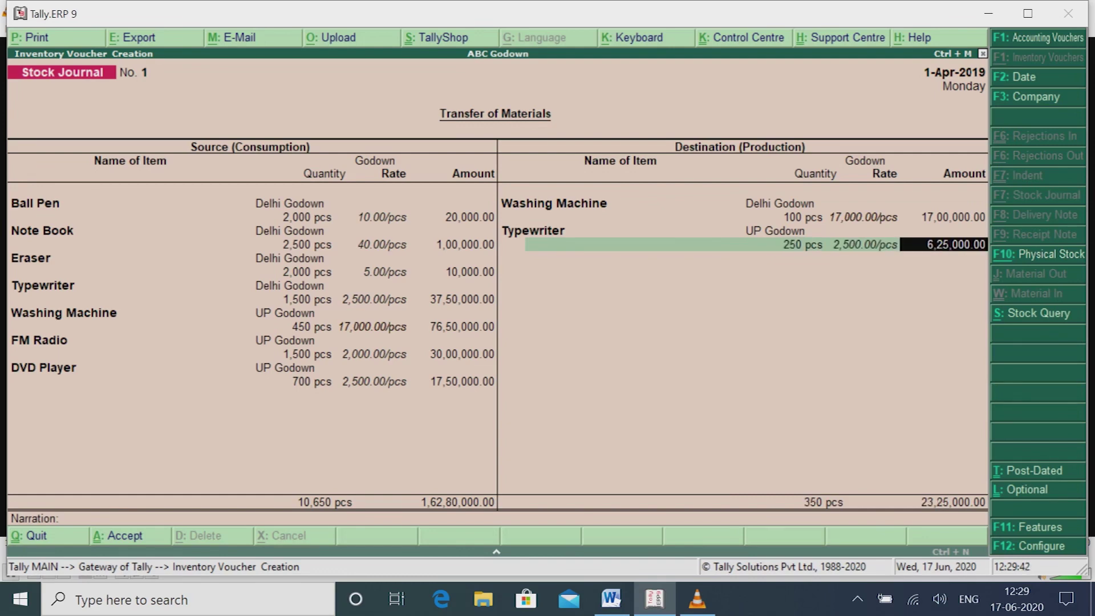
key("Return")
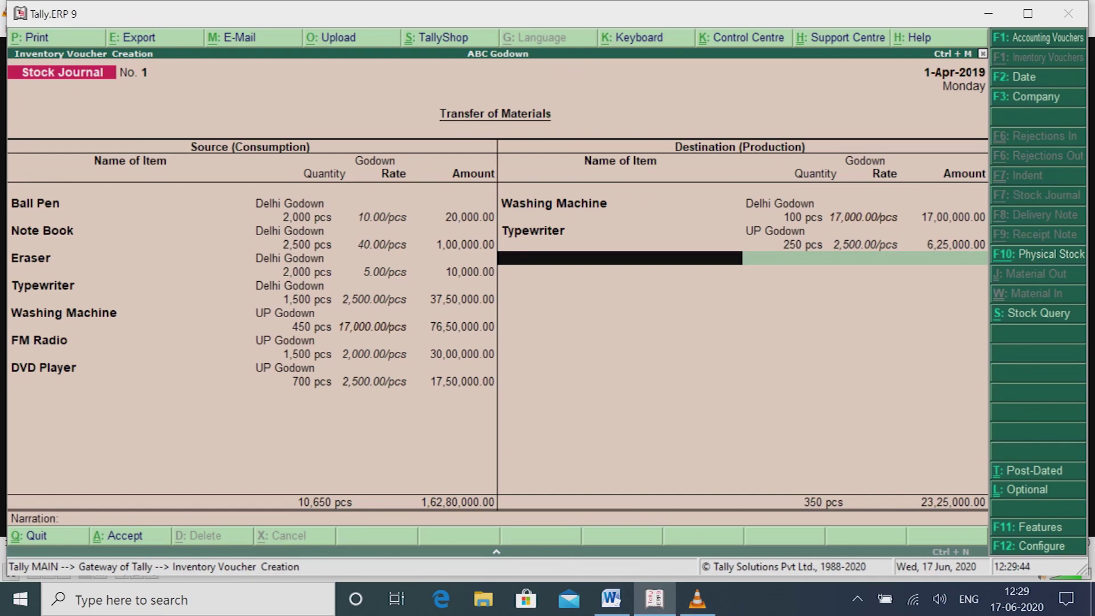
Step: Add FM Radio to the destination side into Delhi Godown with quantity 700 pcs, accepting the default rate and amount
type("F")
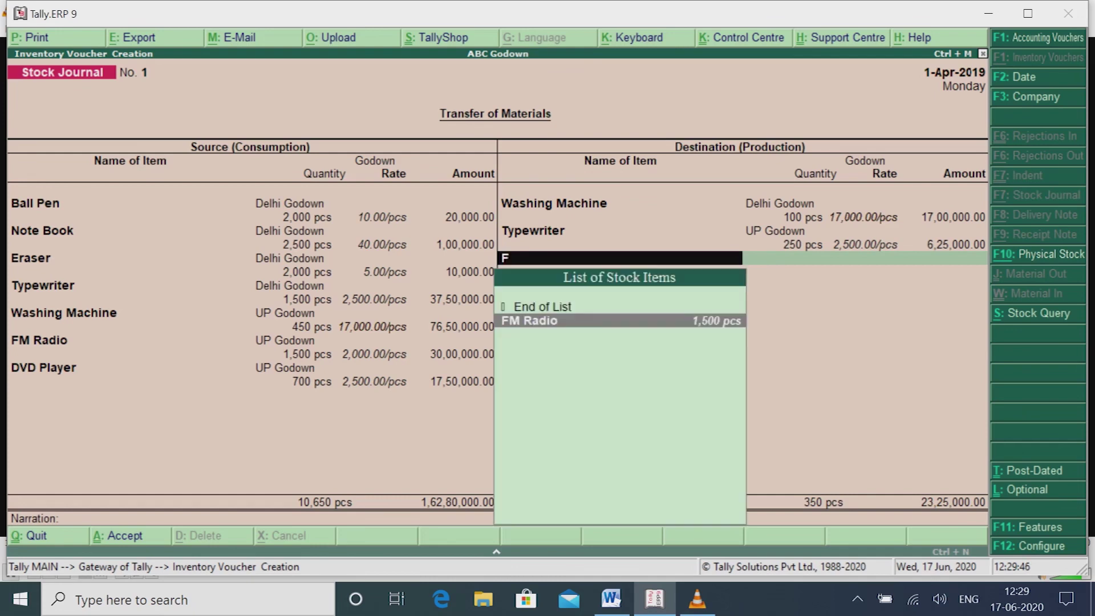
key("Return")
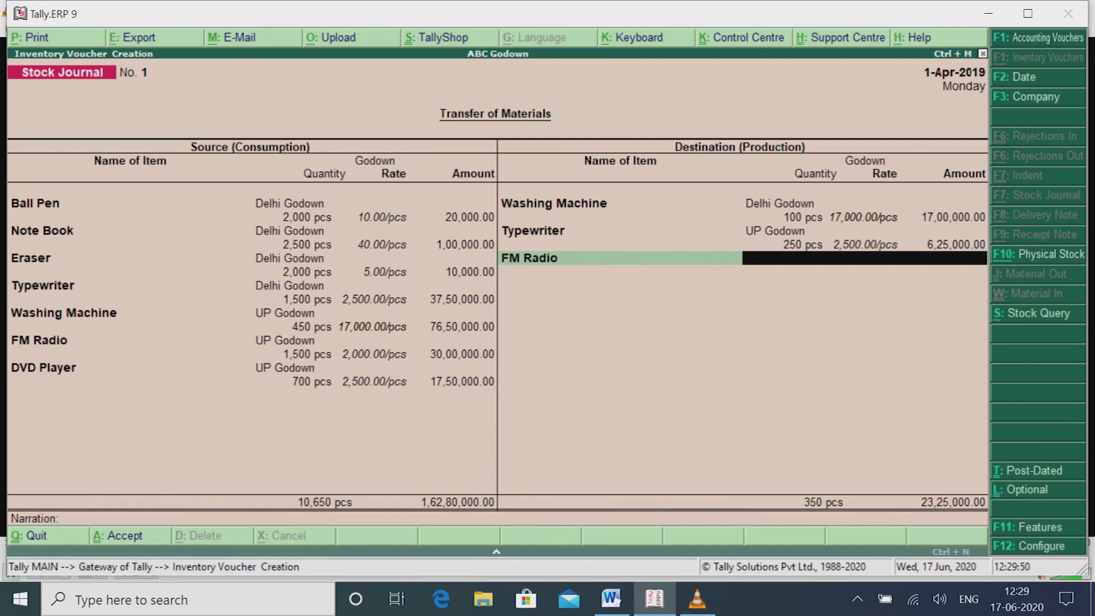
type("D")
key("Return")
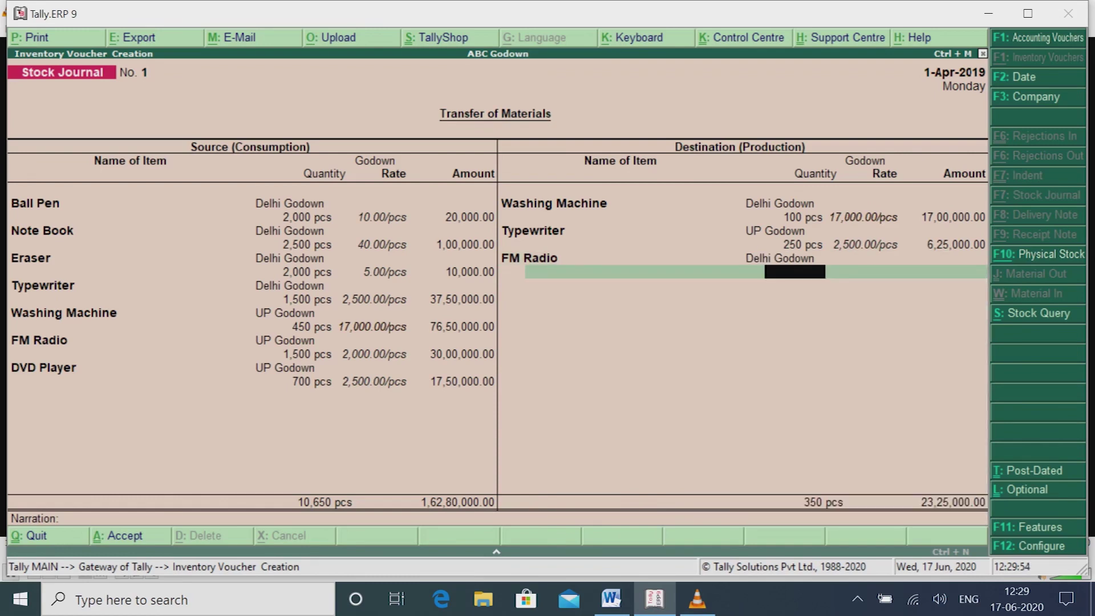
type("700")
key("Return")
key("Return")
key("Return")
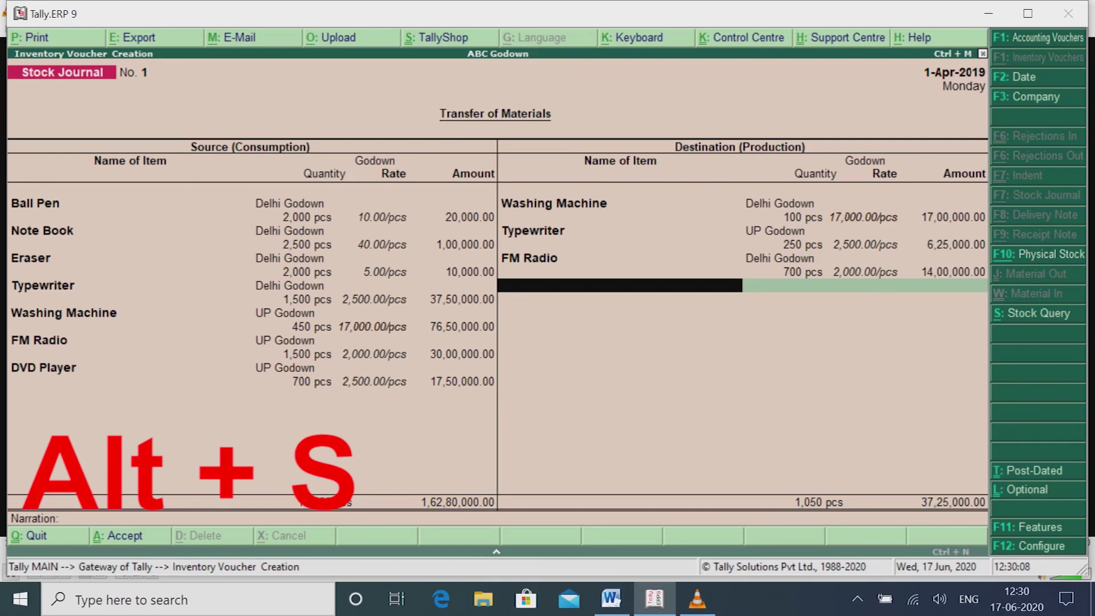
Step: Check Ball Pen's stock query and the Physical Stock voucher view of the entered items, returning to the Stock Journal
key("alt+s")
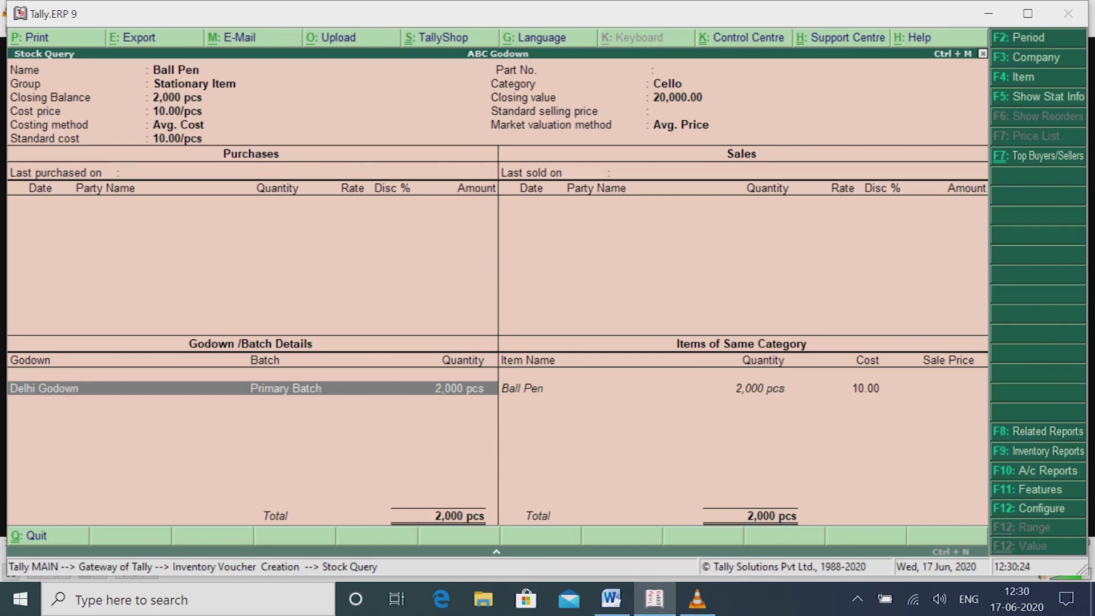
key("Escape")
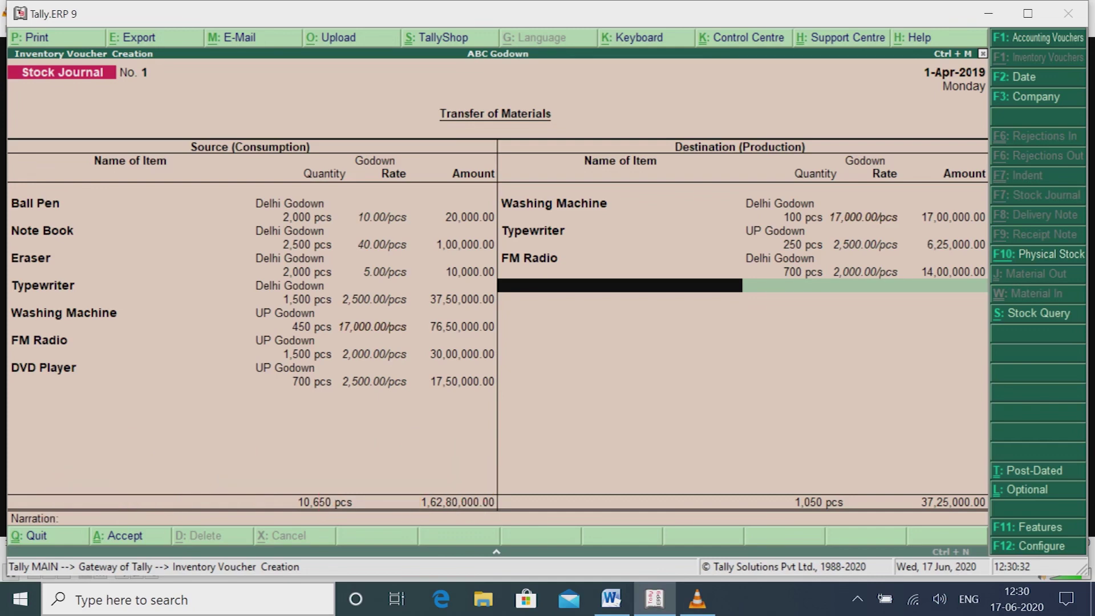
key("alt+F10")
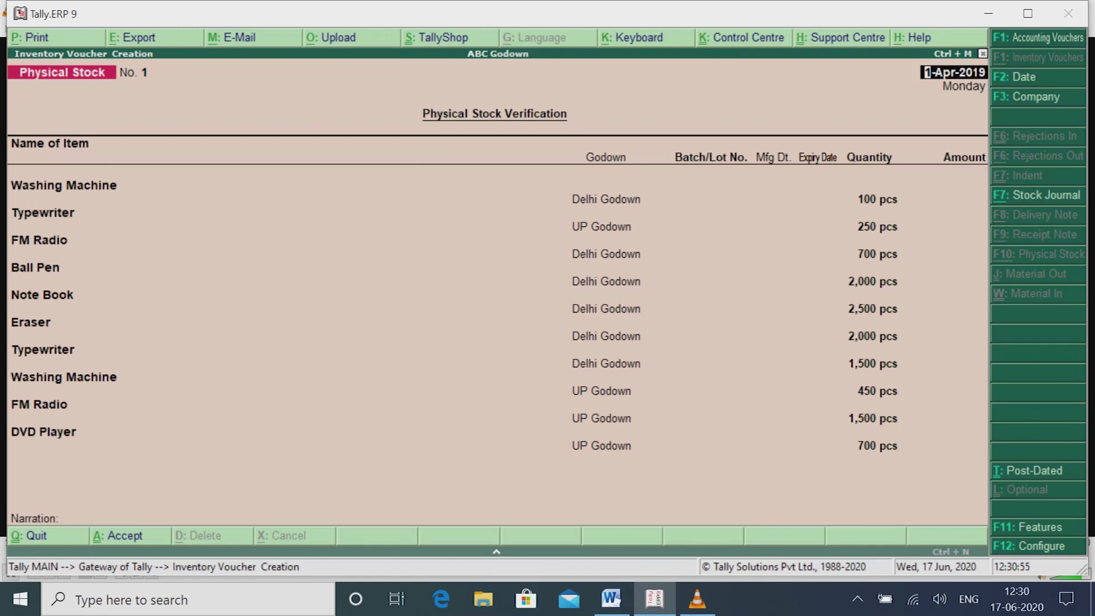
key("F7")
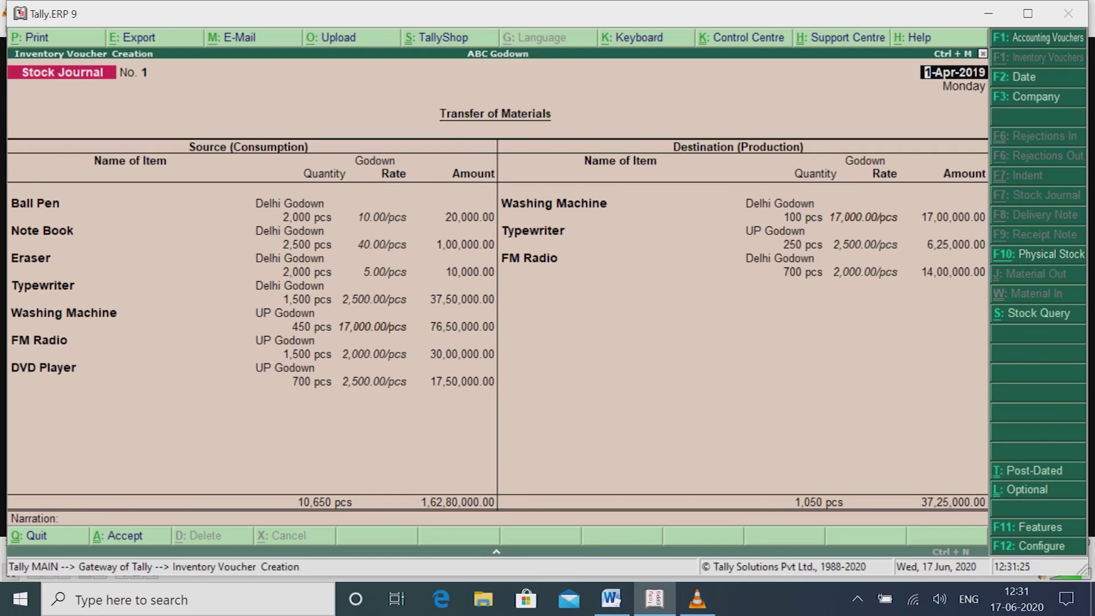
Step: Save the completed Stock Journal voucher and leave voucher entry for the Gateway of Tally
left_click(34, 203)
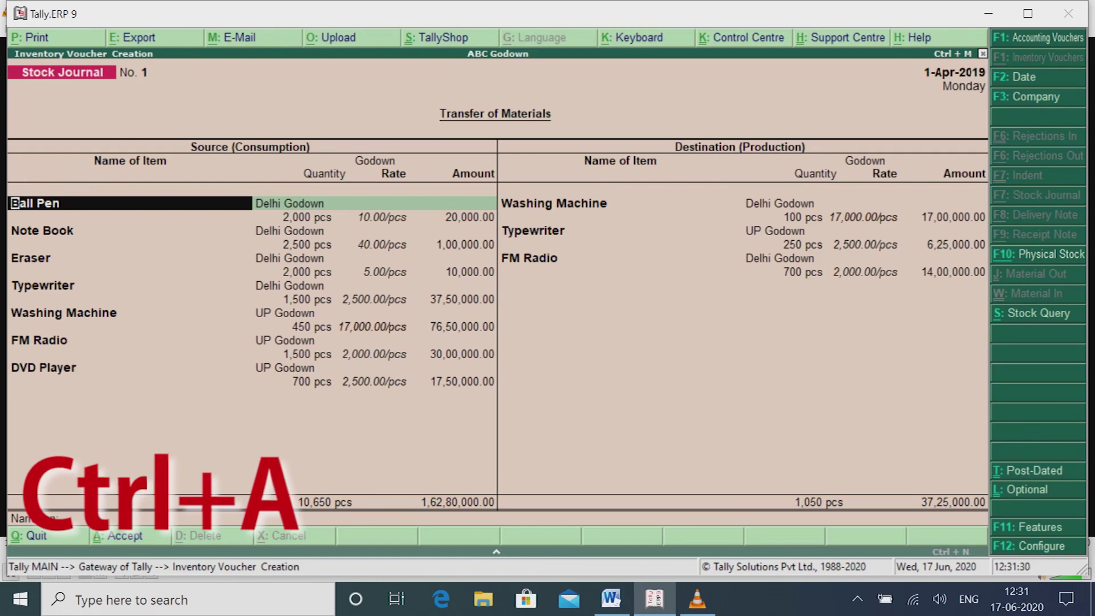
key("ctrl+a")
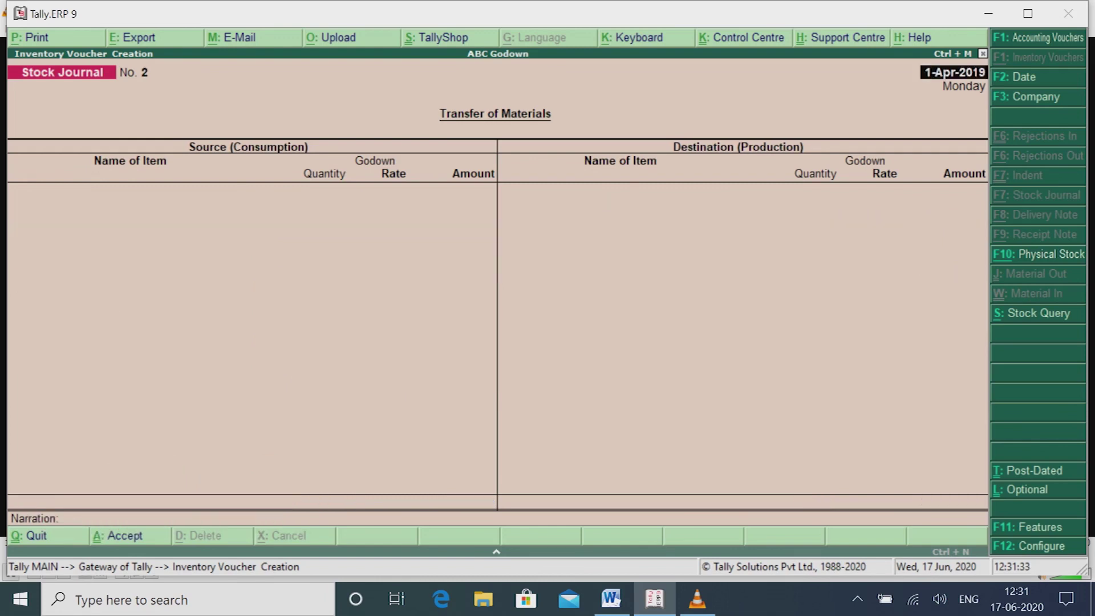
key("Escape")
key("Return")
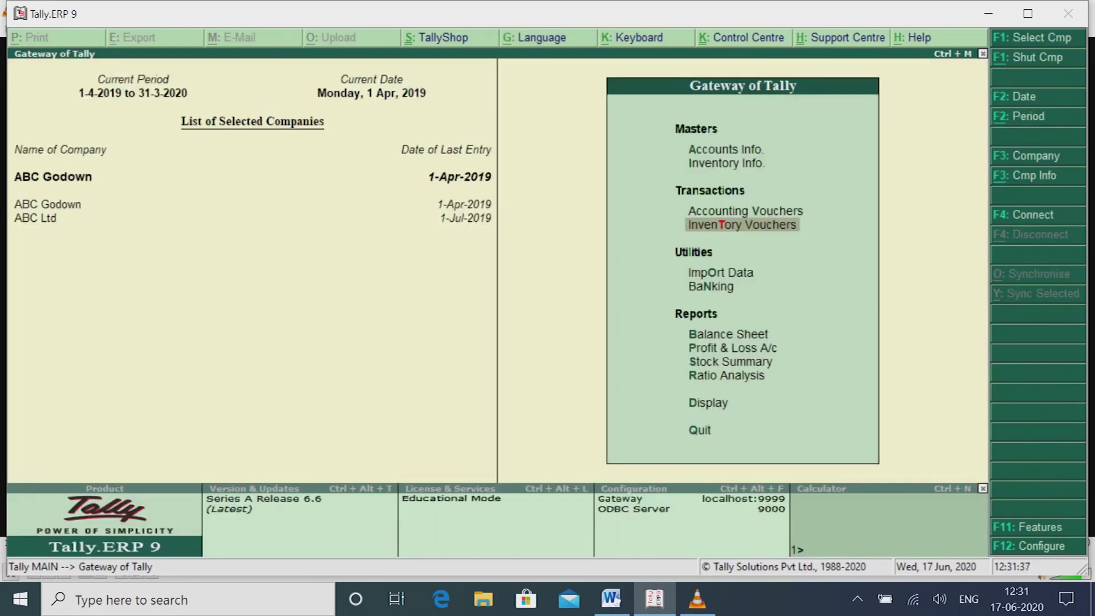
Step: Open the Stock Summary report for ABC Godown to review the closing balances by stock group
key("Down")
key("Down")
key("Down")
key("Down")
key("Down")
key("Down")
key("Down")
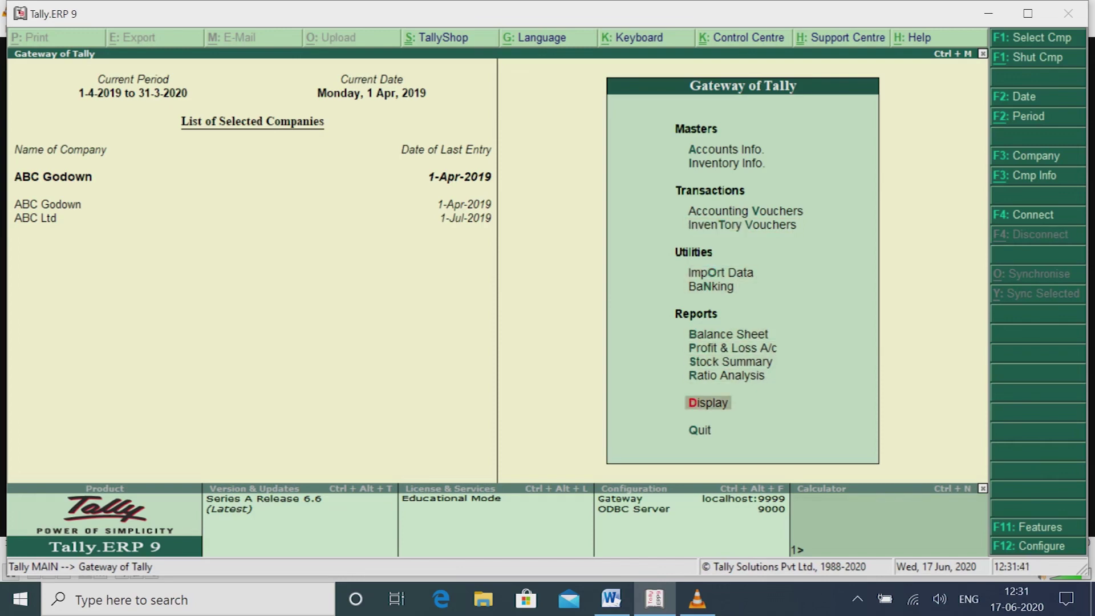
key("Up")
key("Up")
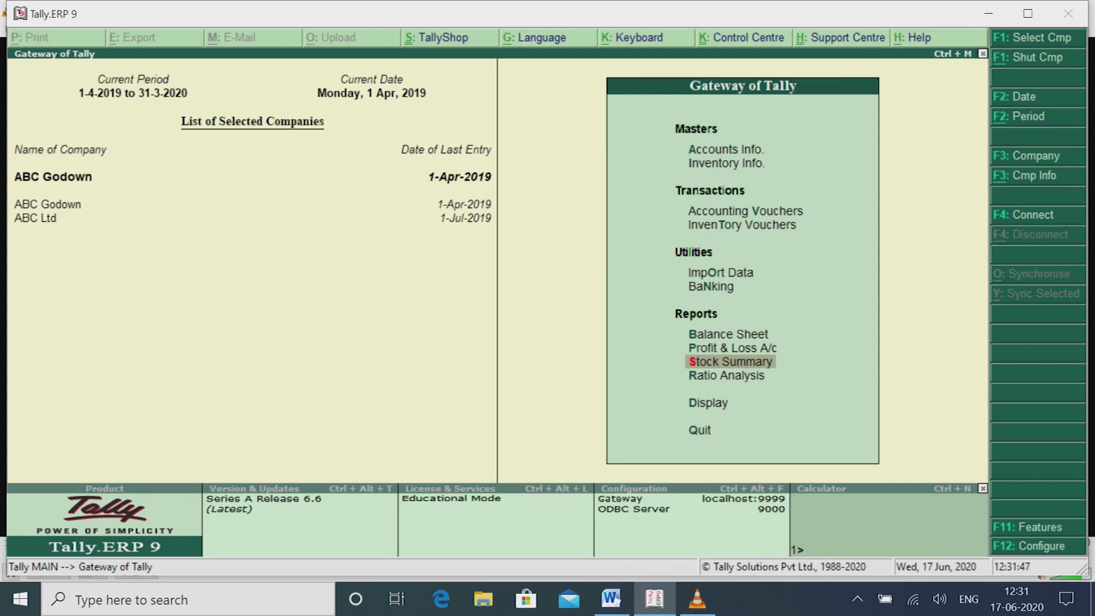
key("Return")
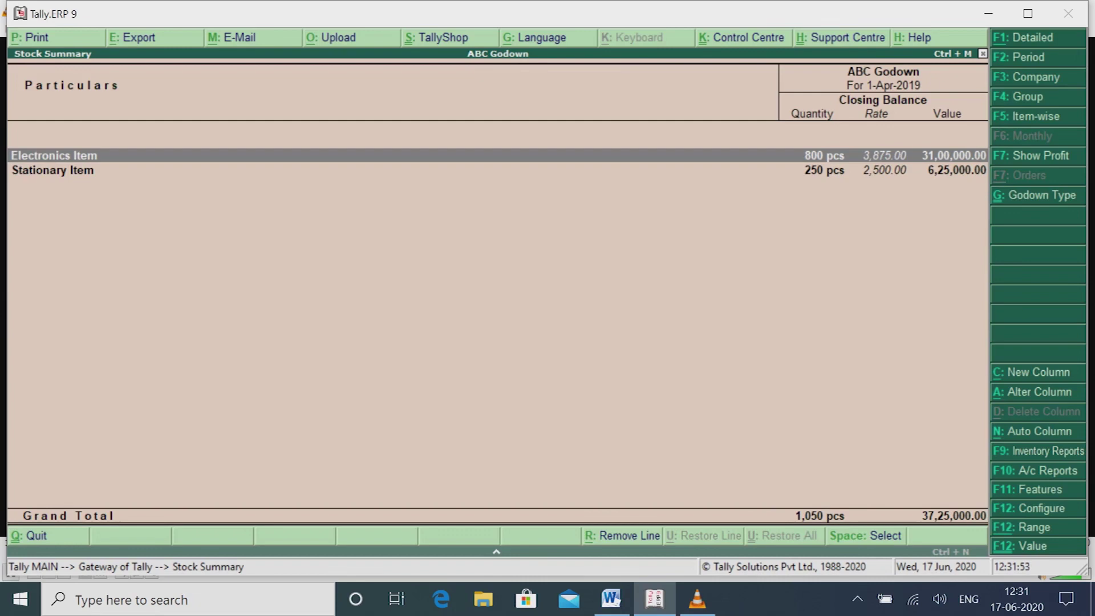
Step: Examine the item-level closing balances of the Electronics Item group and the Stationary Item group
key("Return")
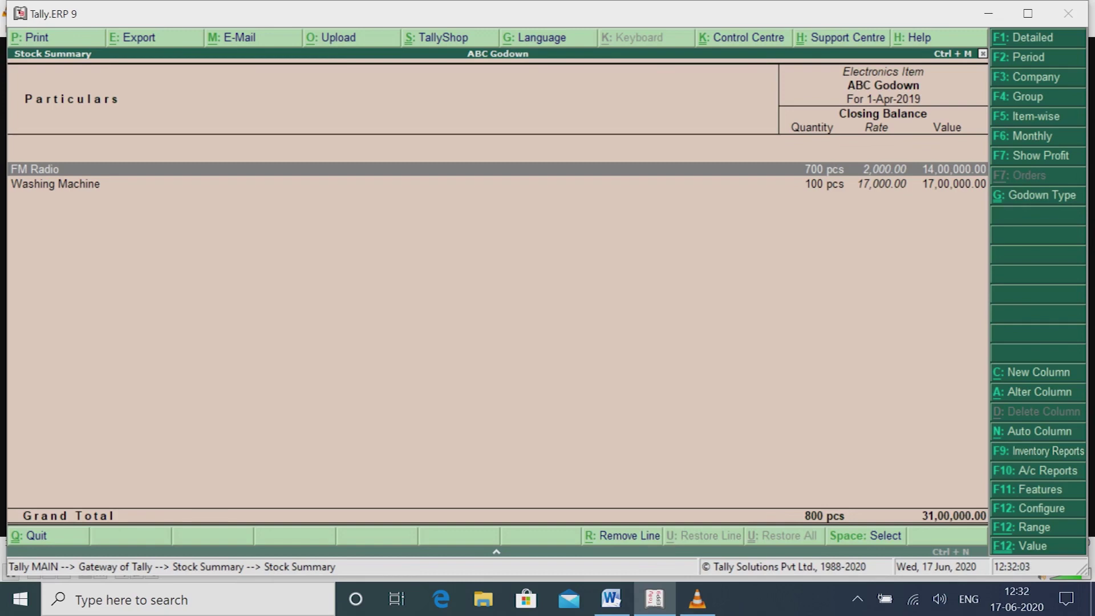
key("Escape")
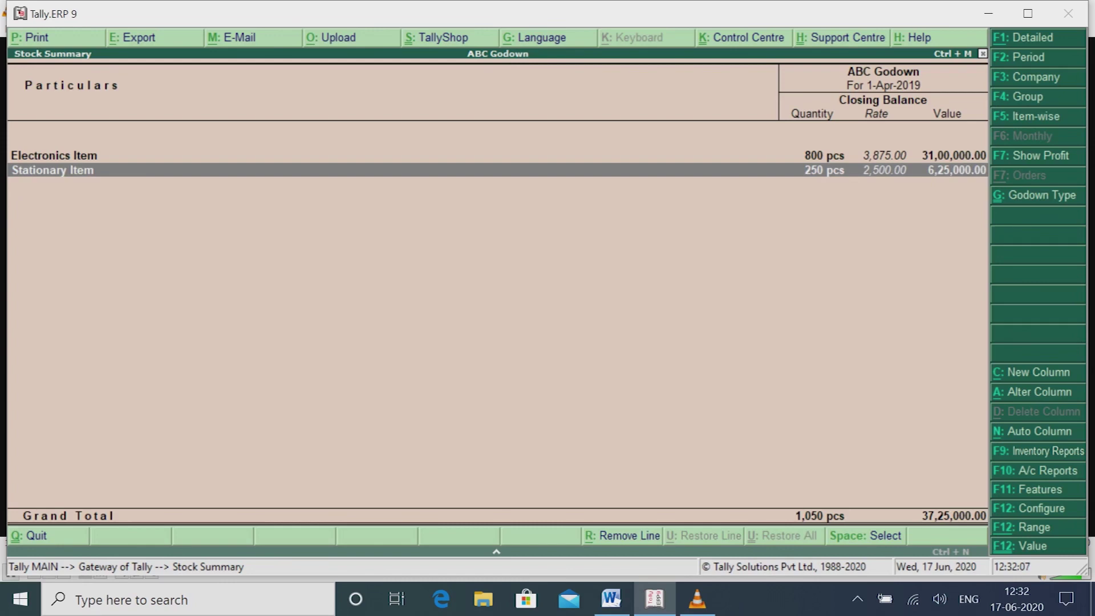
key("Return")
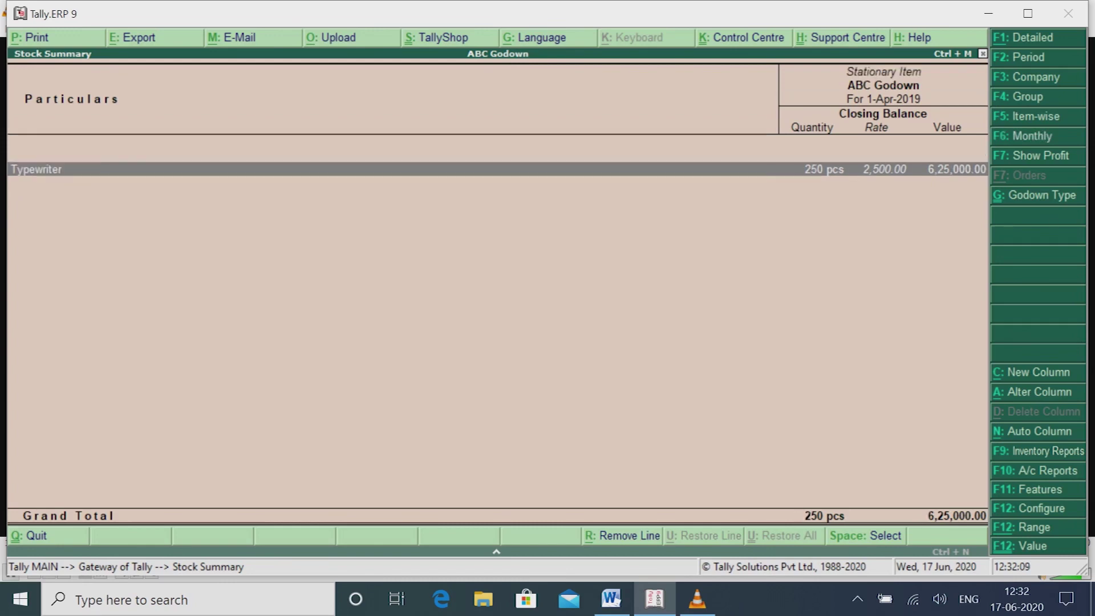
Step: Check the Typewriter's monthly stock summary and return to the group-level Stock Summary
key("Return")
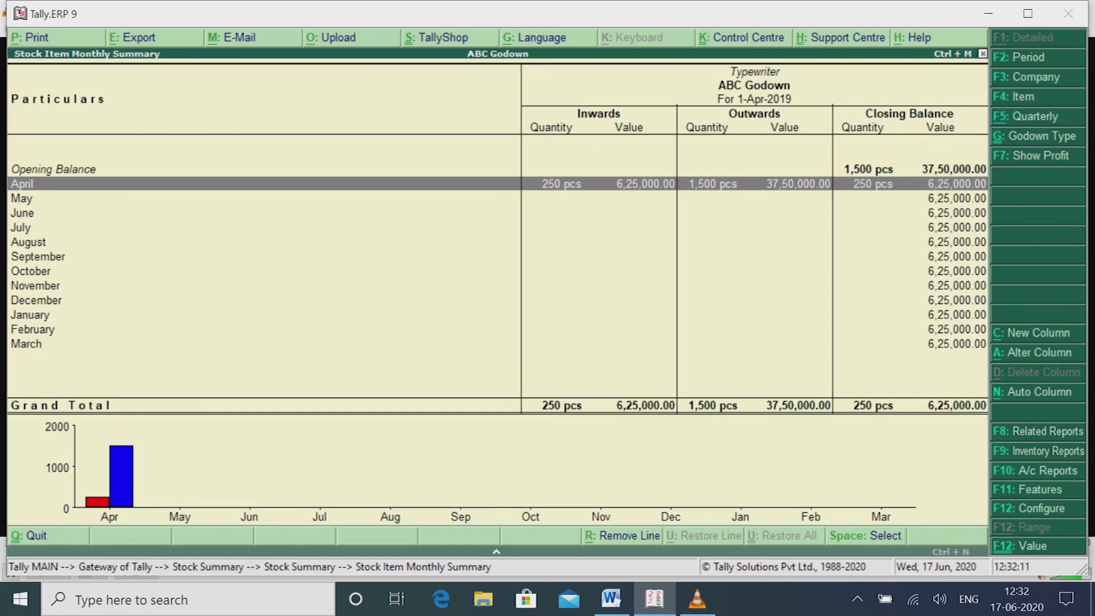
key("Escape")
key("Escape")
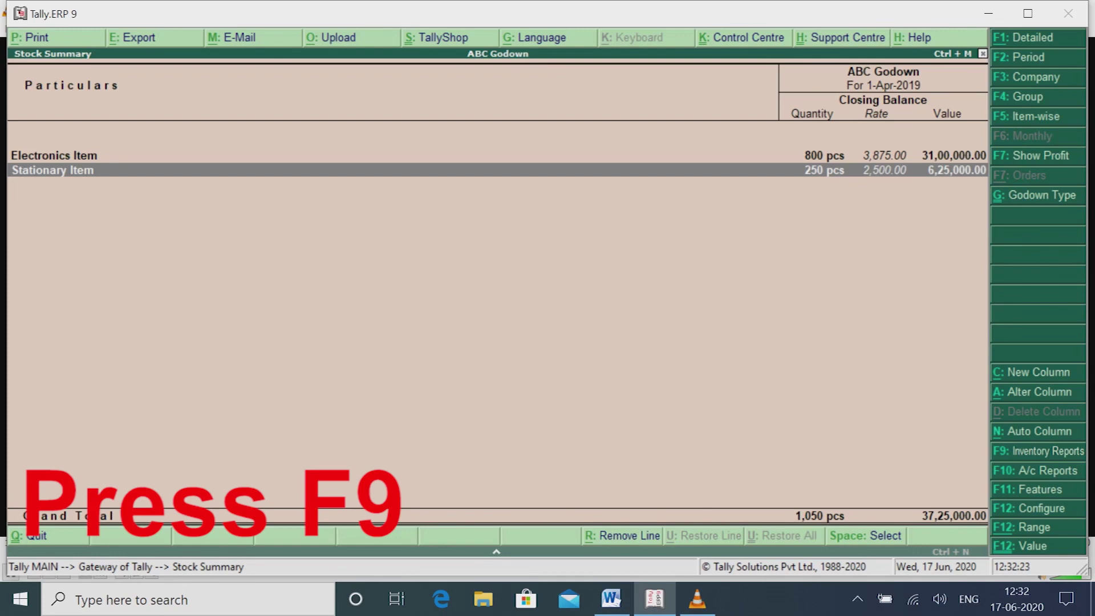
Step: Open the Godown Summary inventory report and restrict it to Delhi Godown to review that location's closing stock
key("F9")
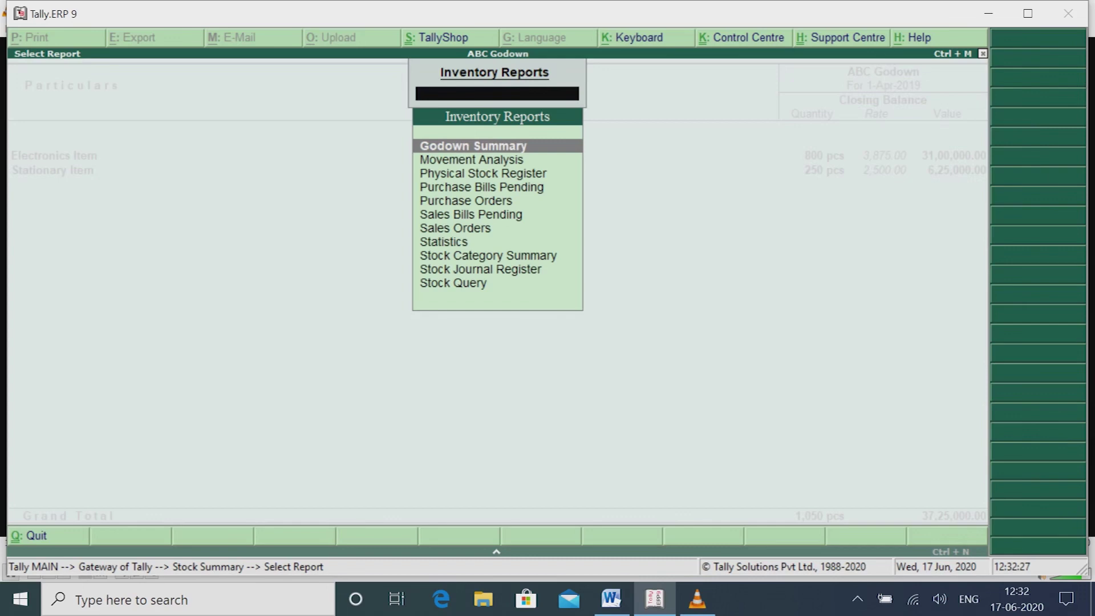
key("Return")
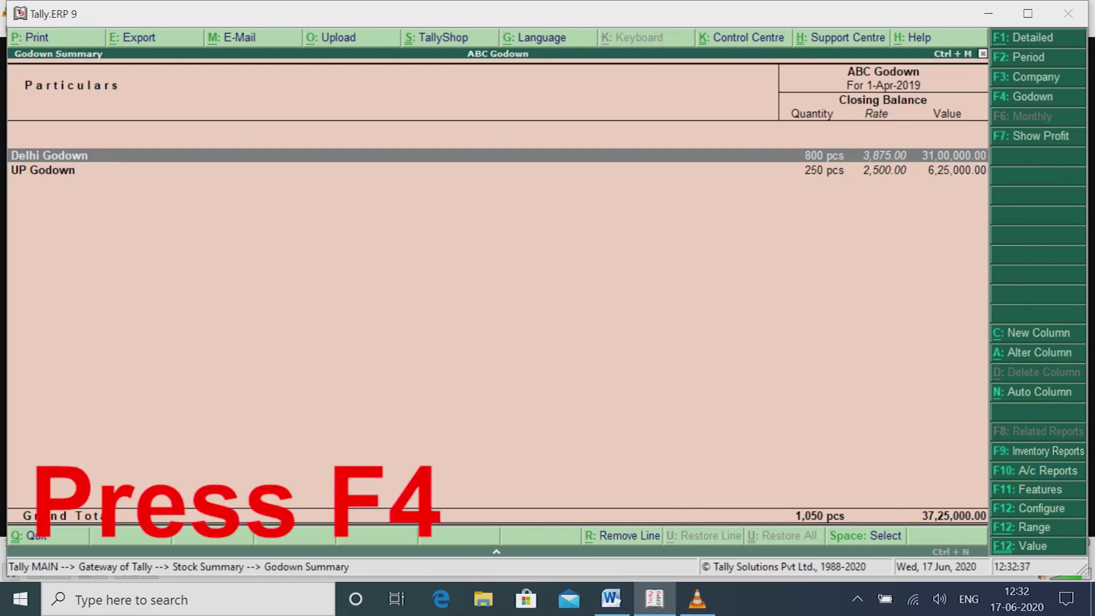
key("F4")
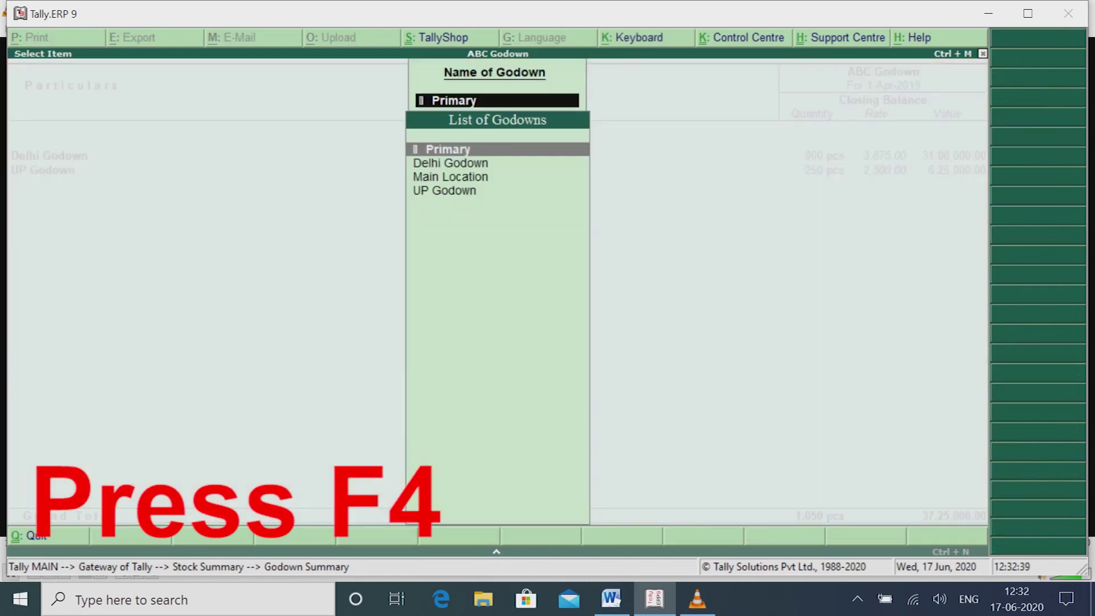
key("Down")
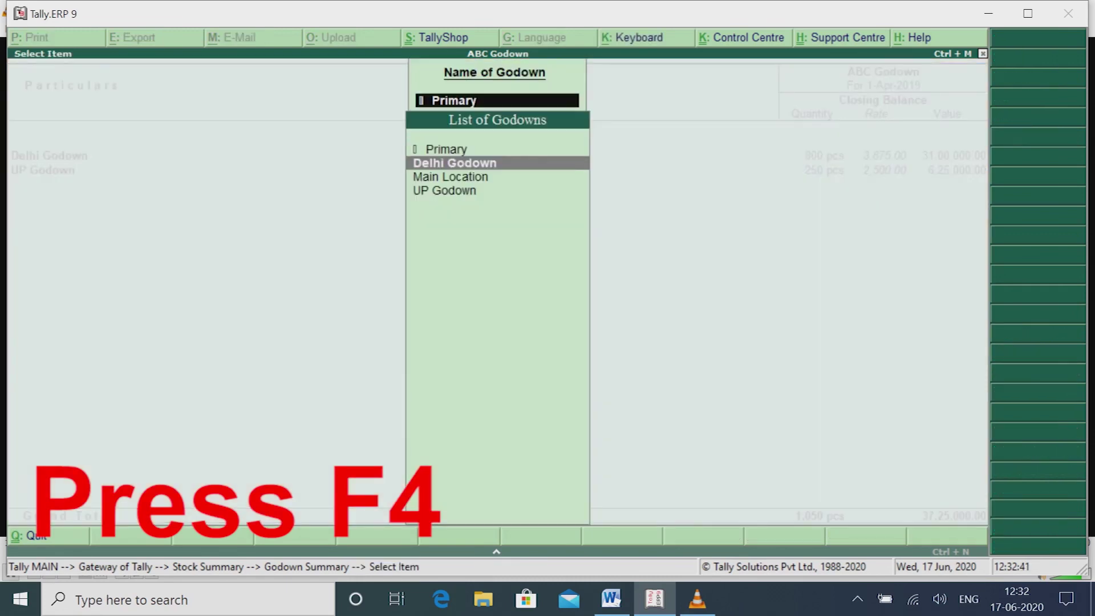
key("Return")
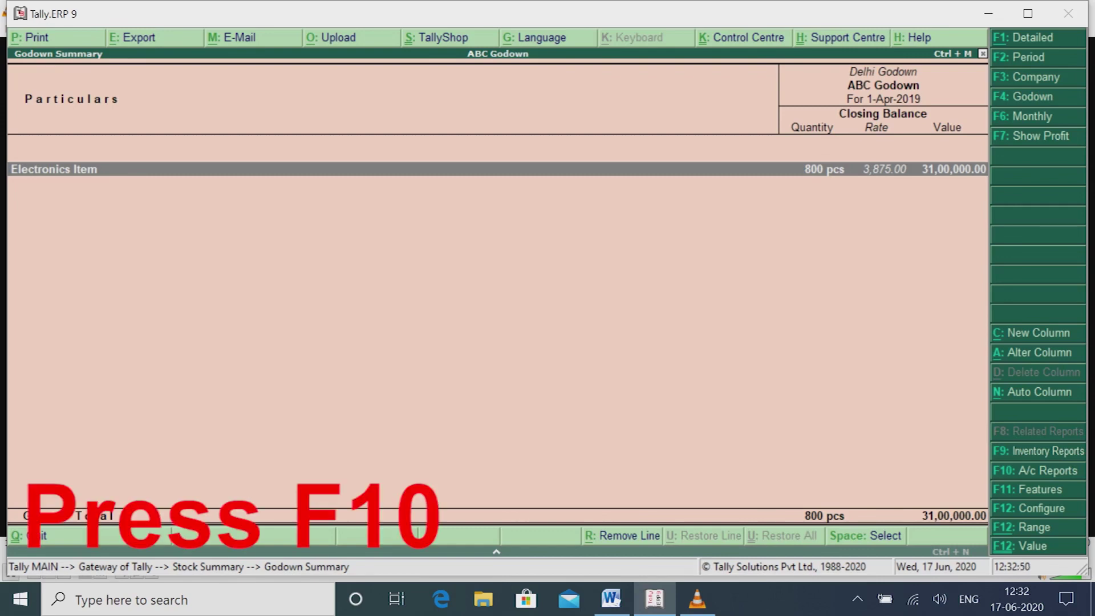
Step: Browse the accounting reports, review ABC Godown's Balance Sheet, and leave the reports for the Gateway of Tally
key("F10")
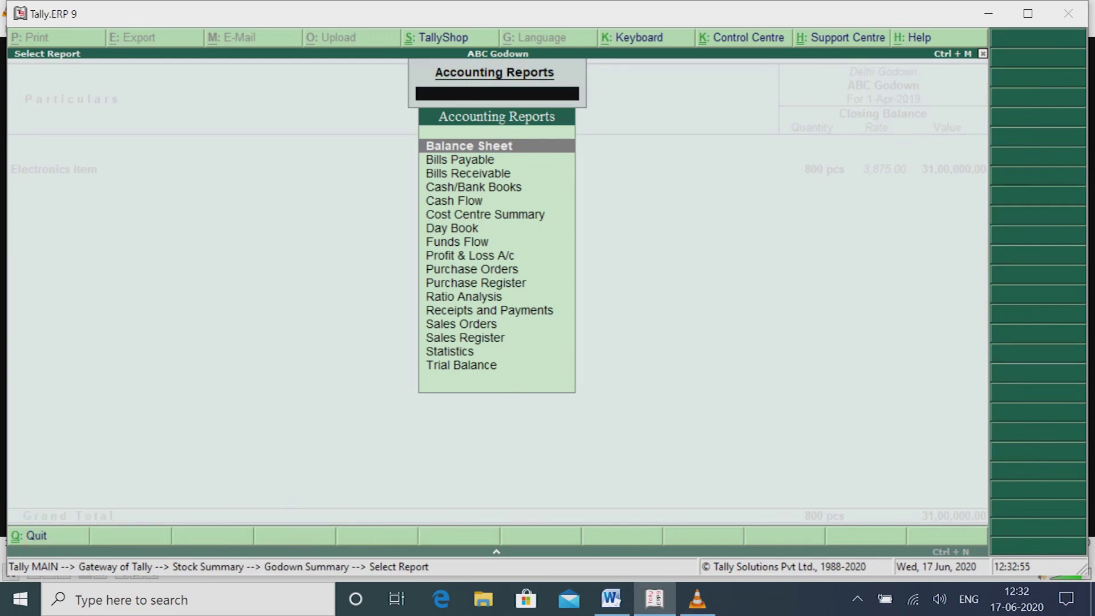
key("Down")
key("Down")
key("Down")
key("Down")
key("Down")
key("Down")
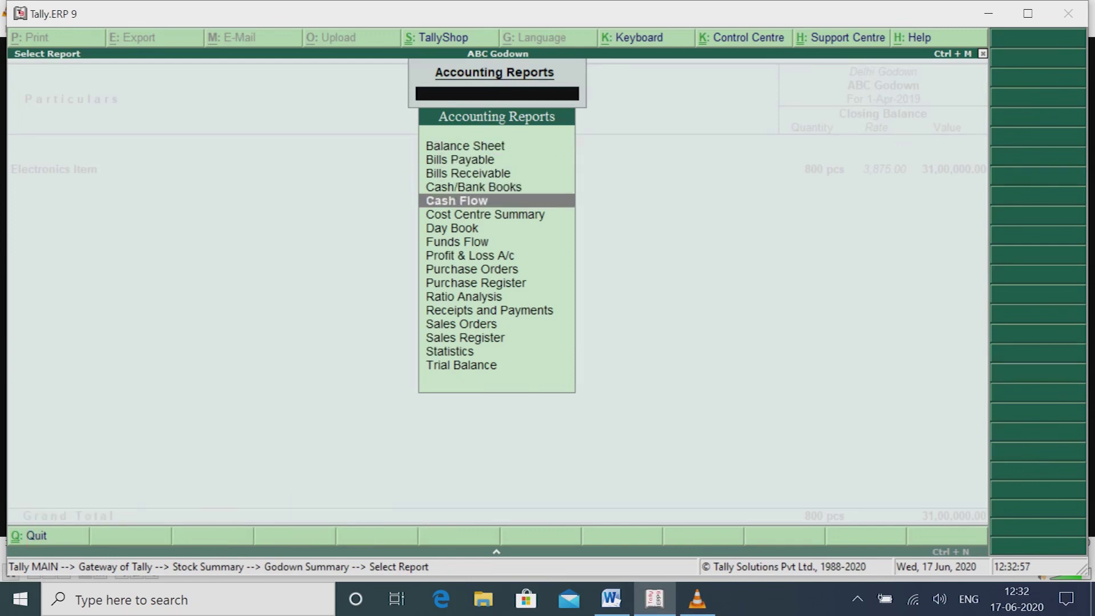
key("Up")
key("Up")
key("Up")
key("Up")
key("Up")
key("Up")
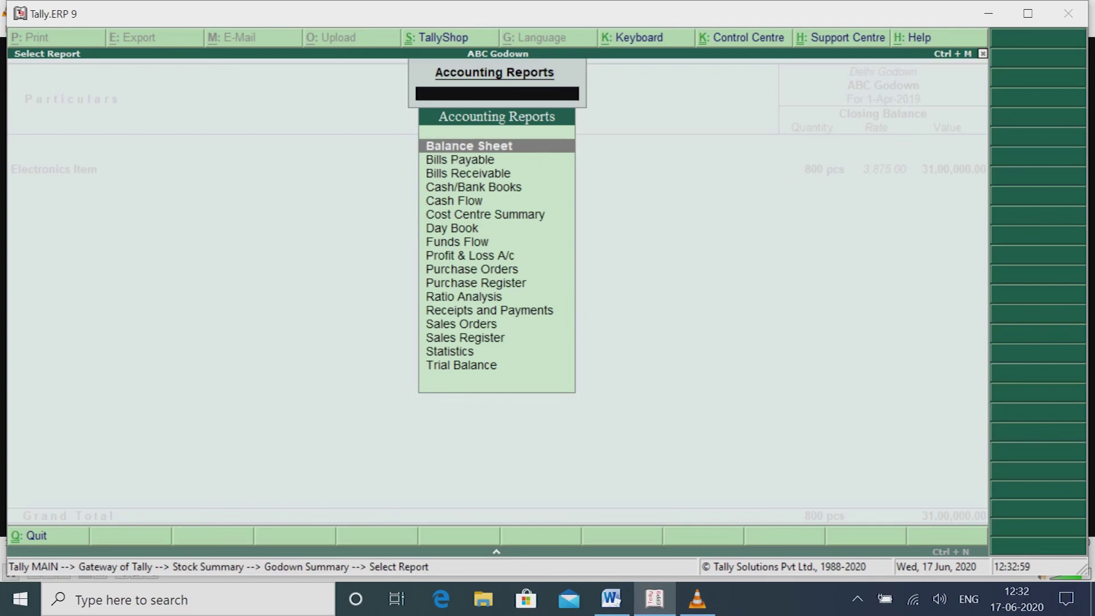
key("Return")
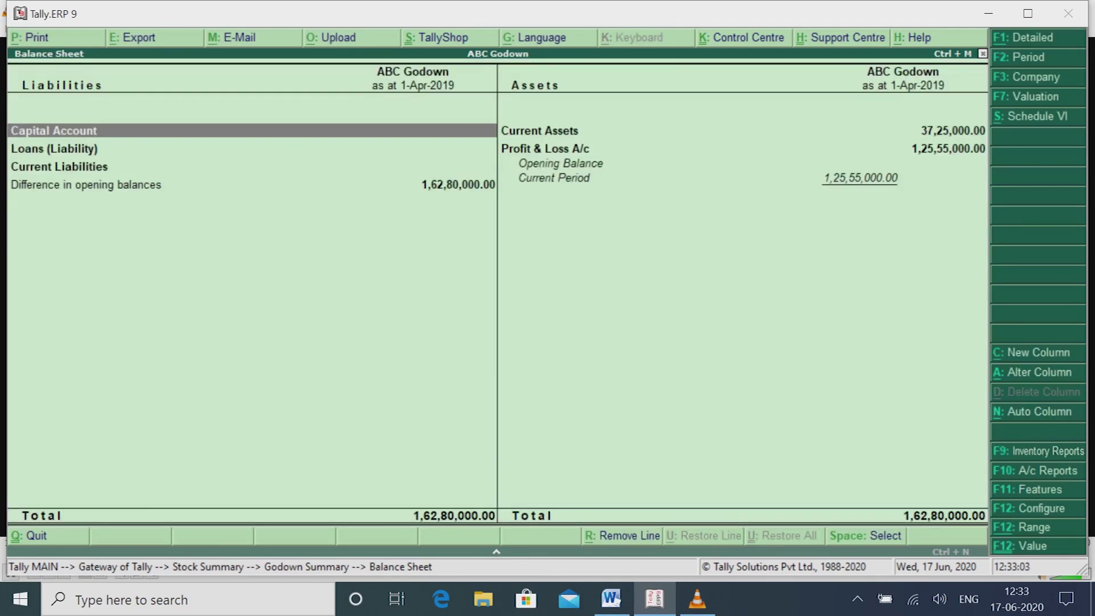
key("Escape")
key("Escape")
key("Escape")
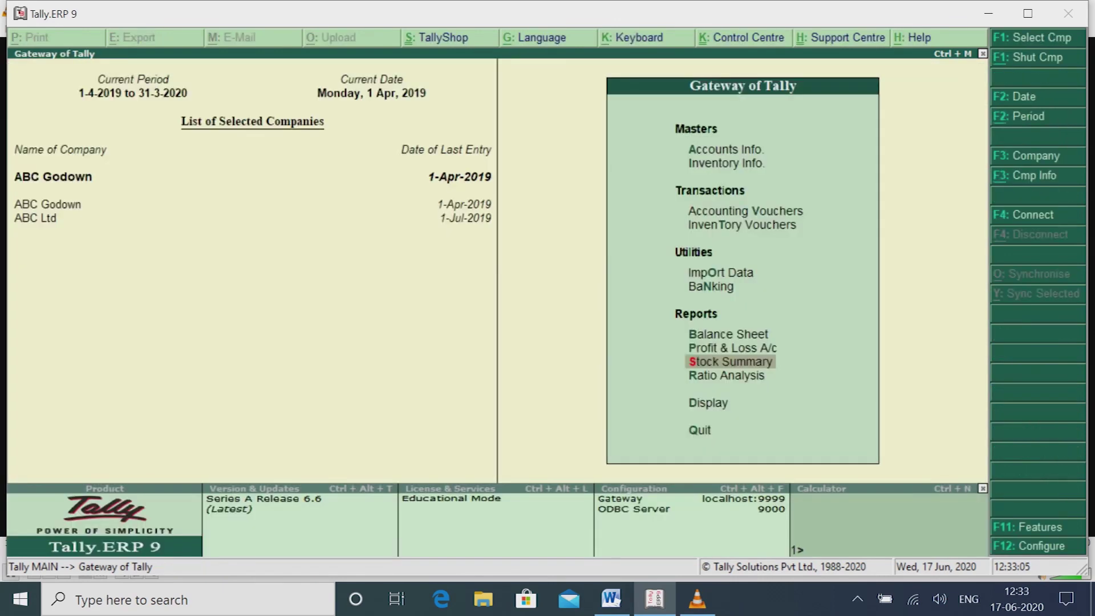